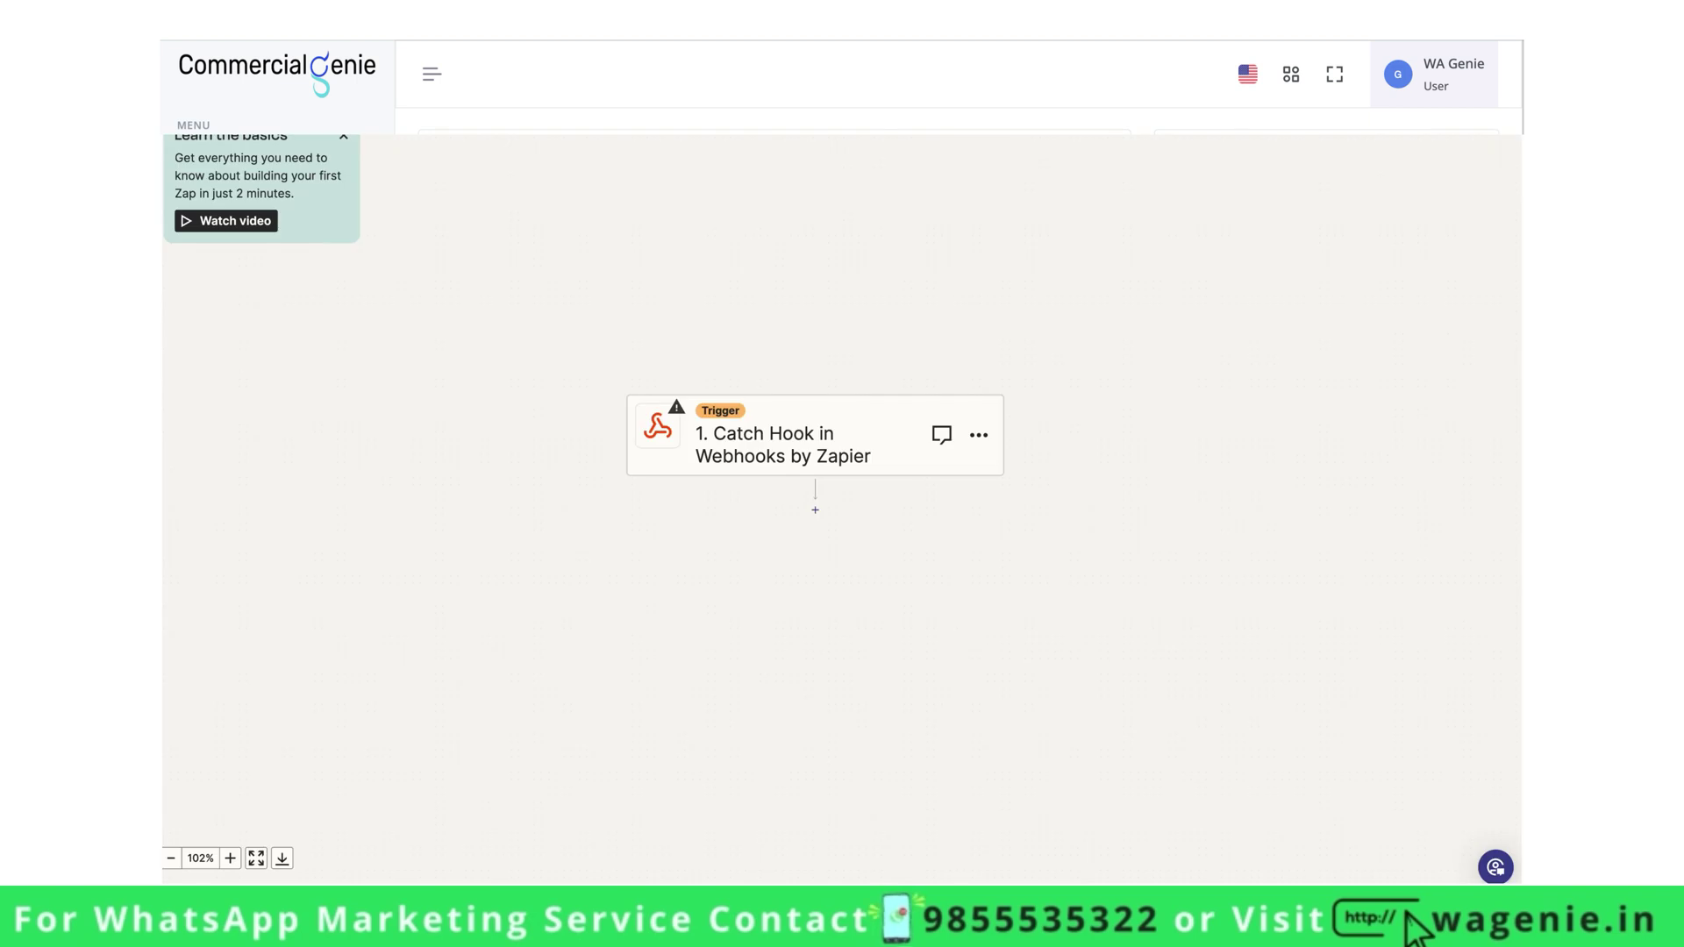
Add a Webhooks by Zapier action with the Custom Request event after the Catch Hook trigger and continue to its settings
left_click(816, 511)
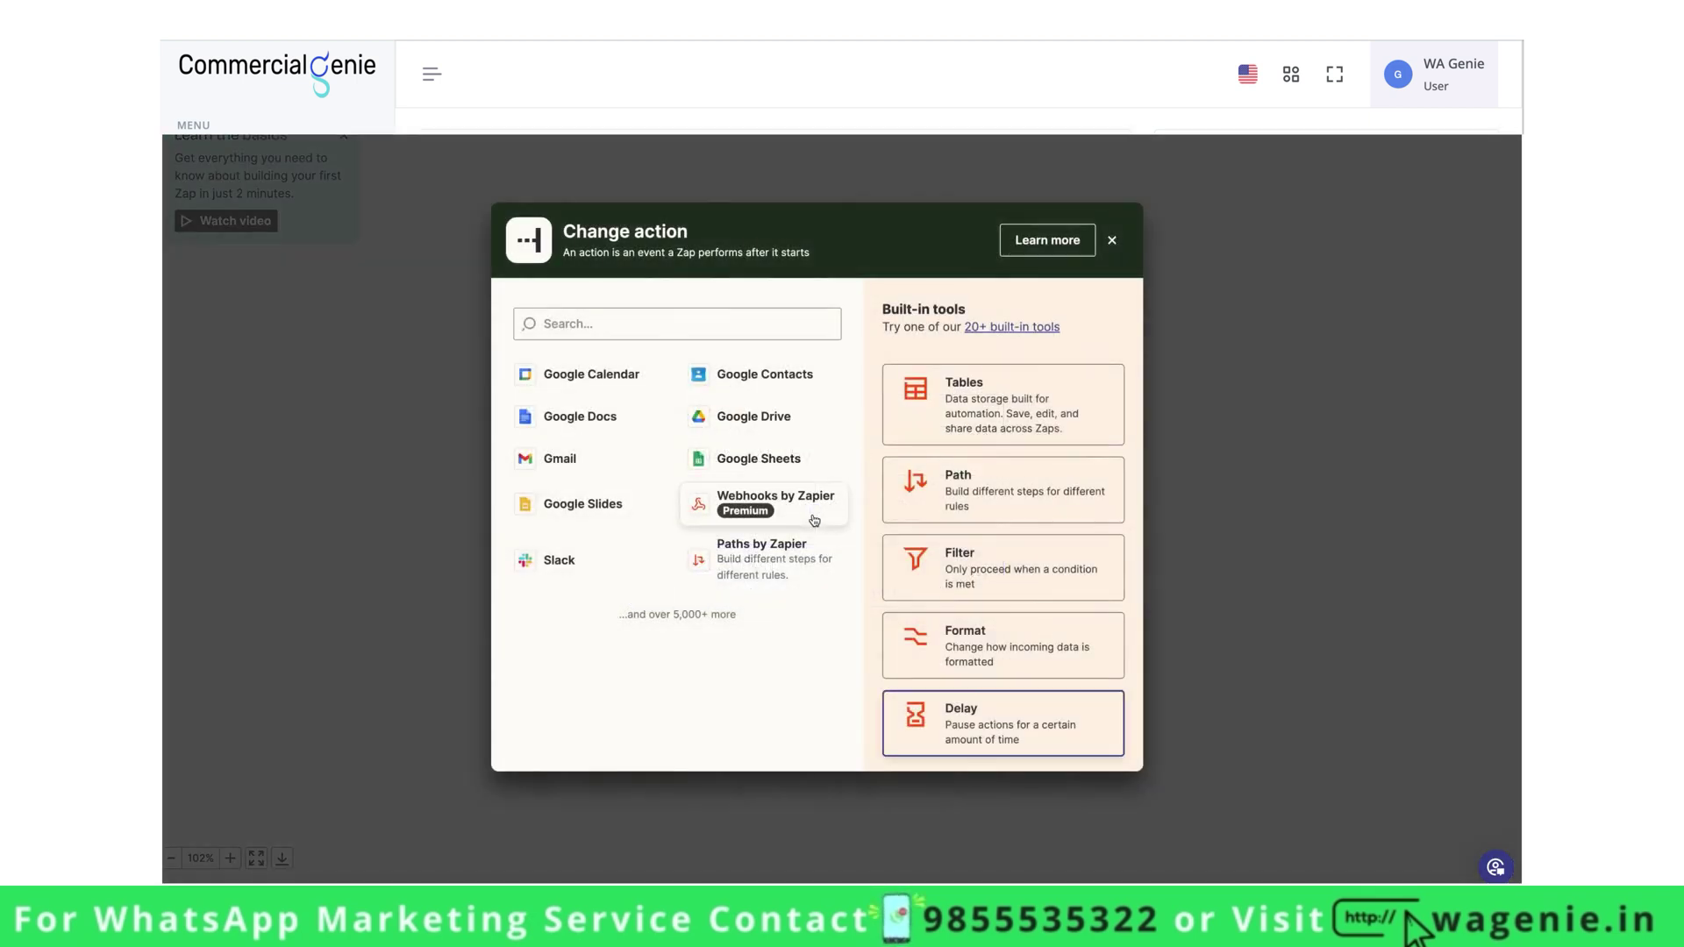
left_click(769, 507)
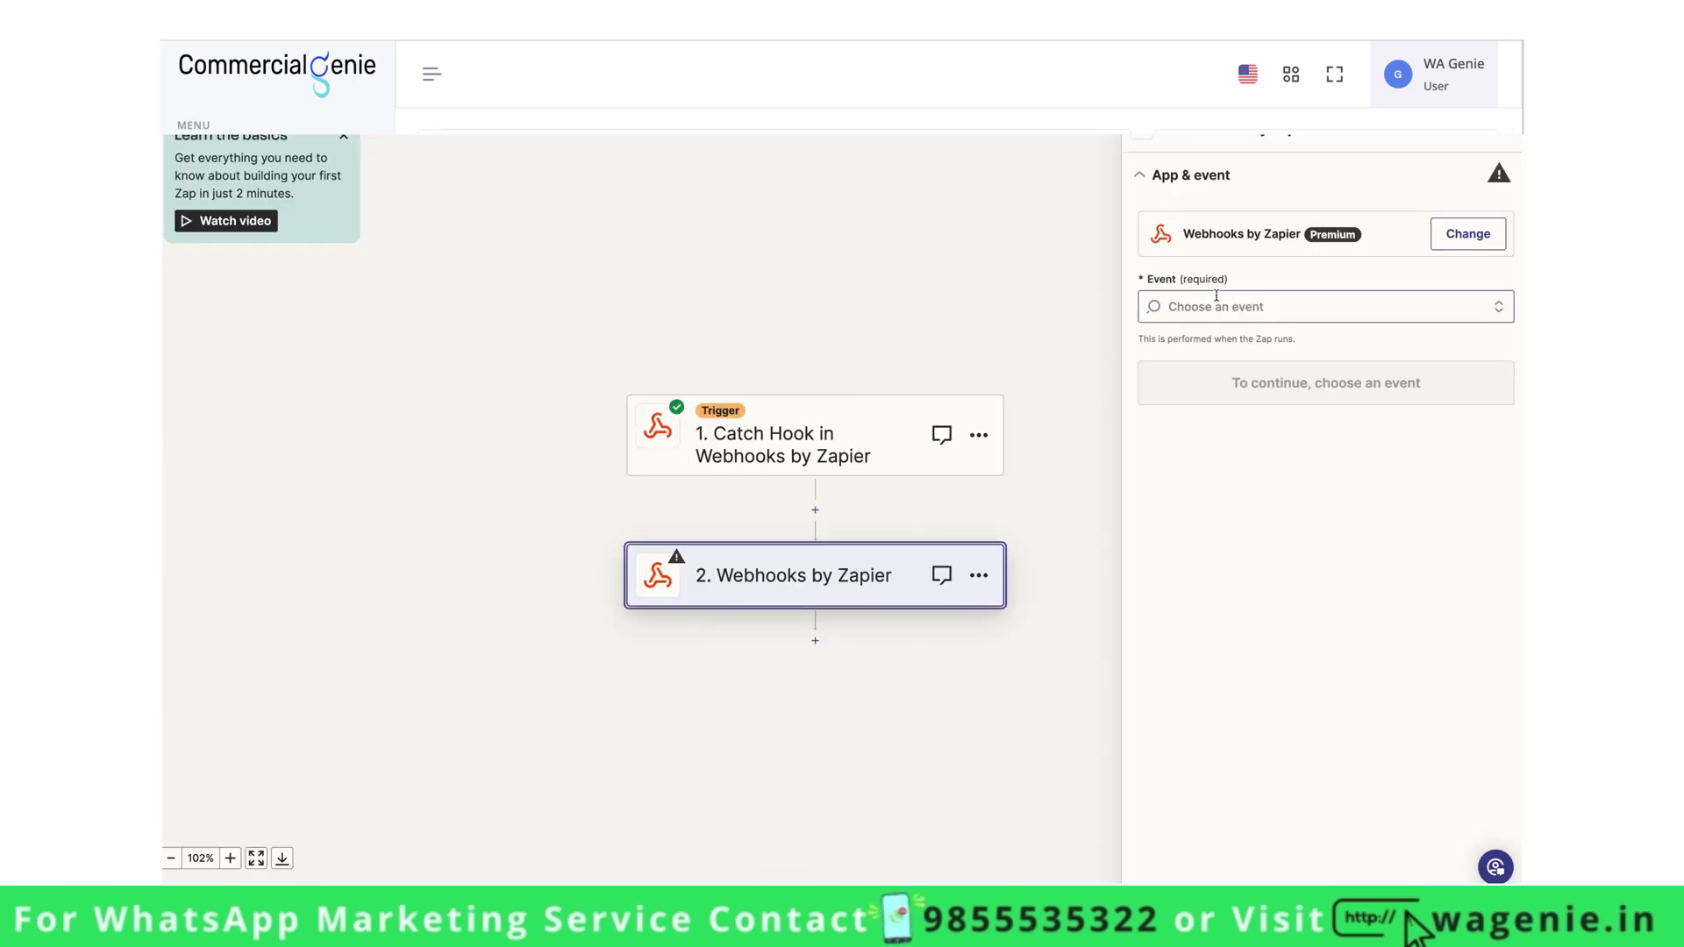
left_click(1180, 305)
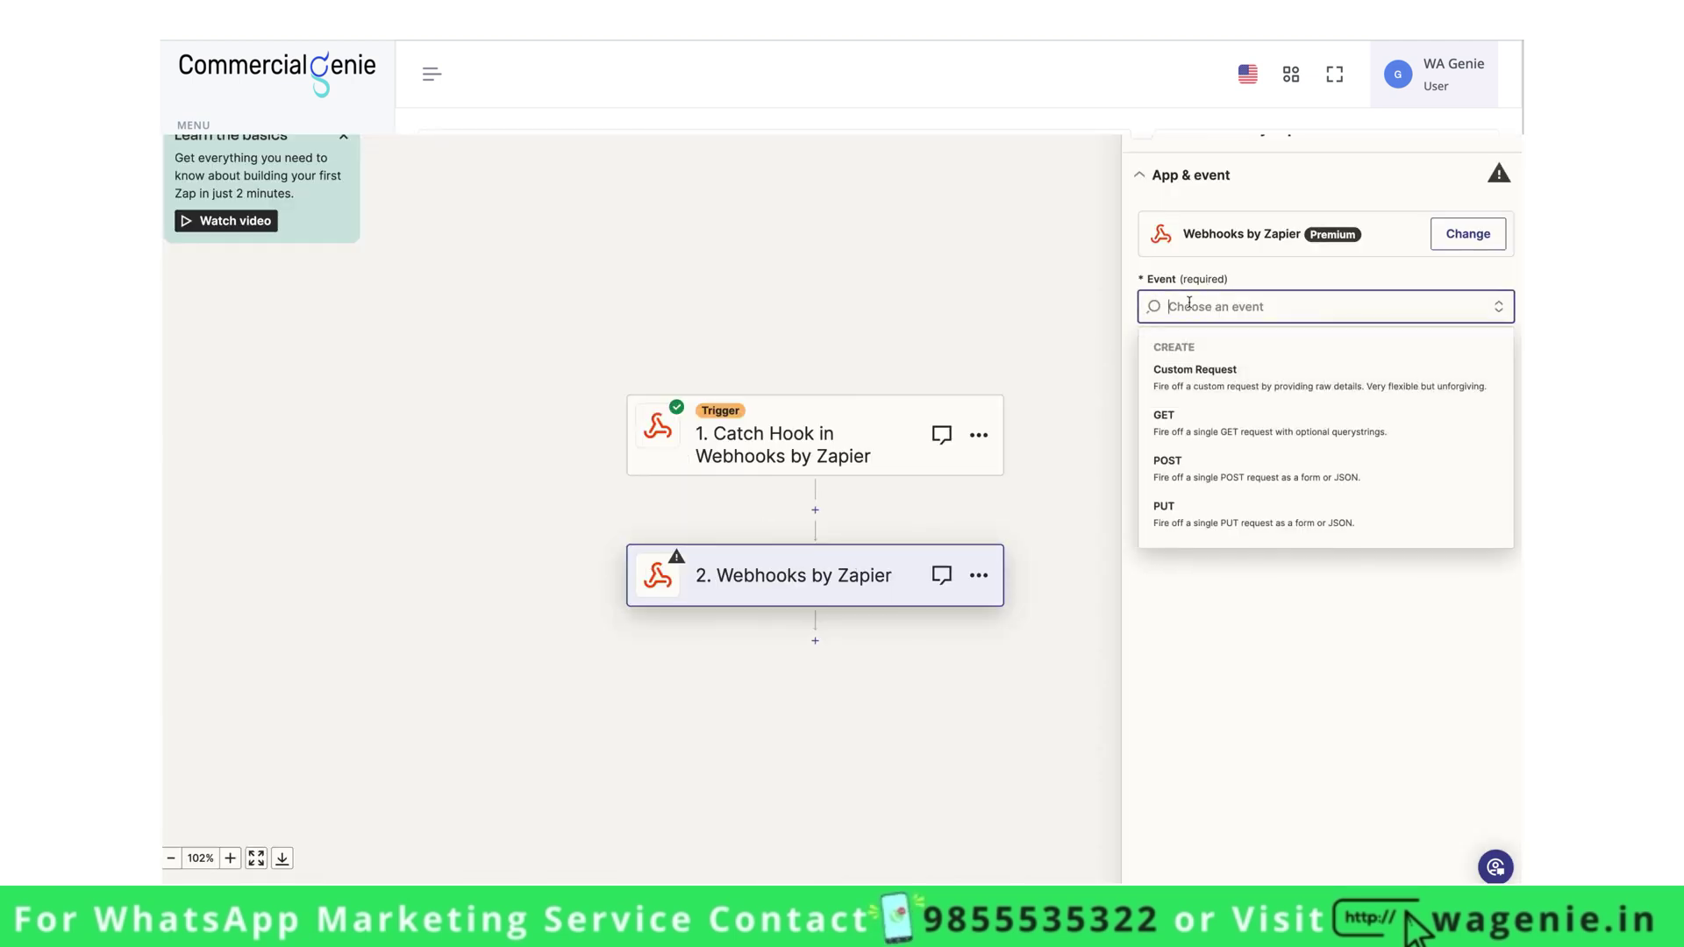
left_click(1211, 369)
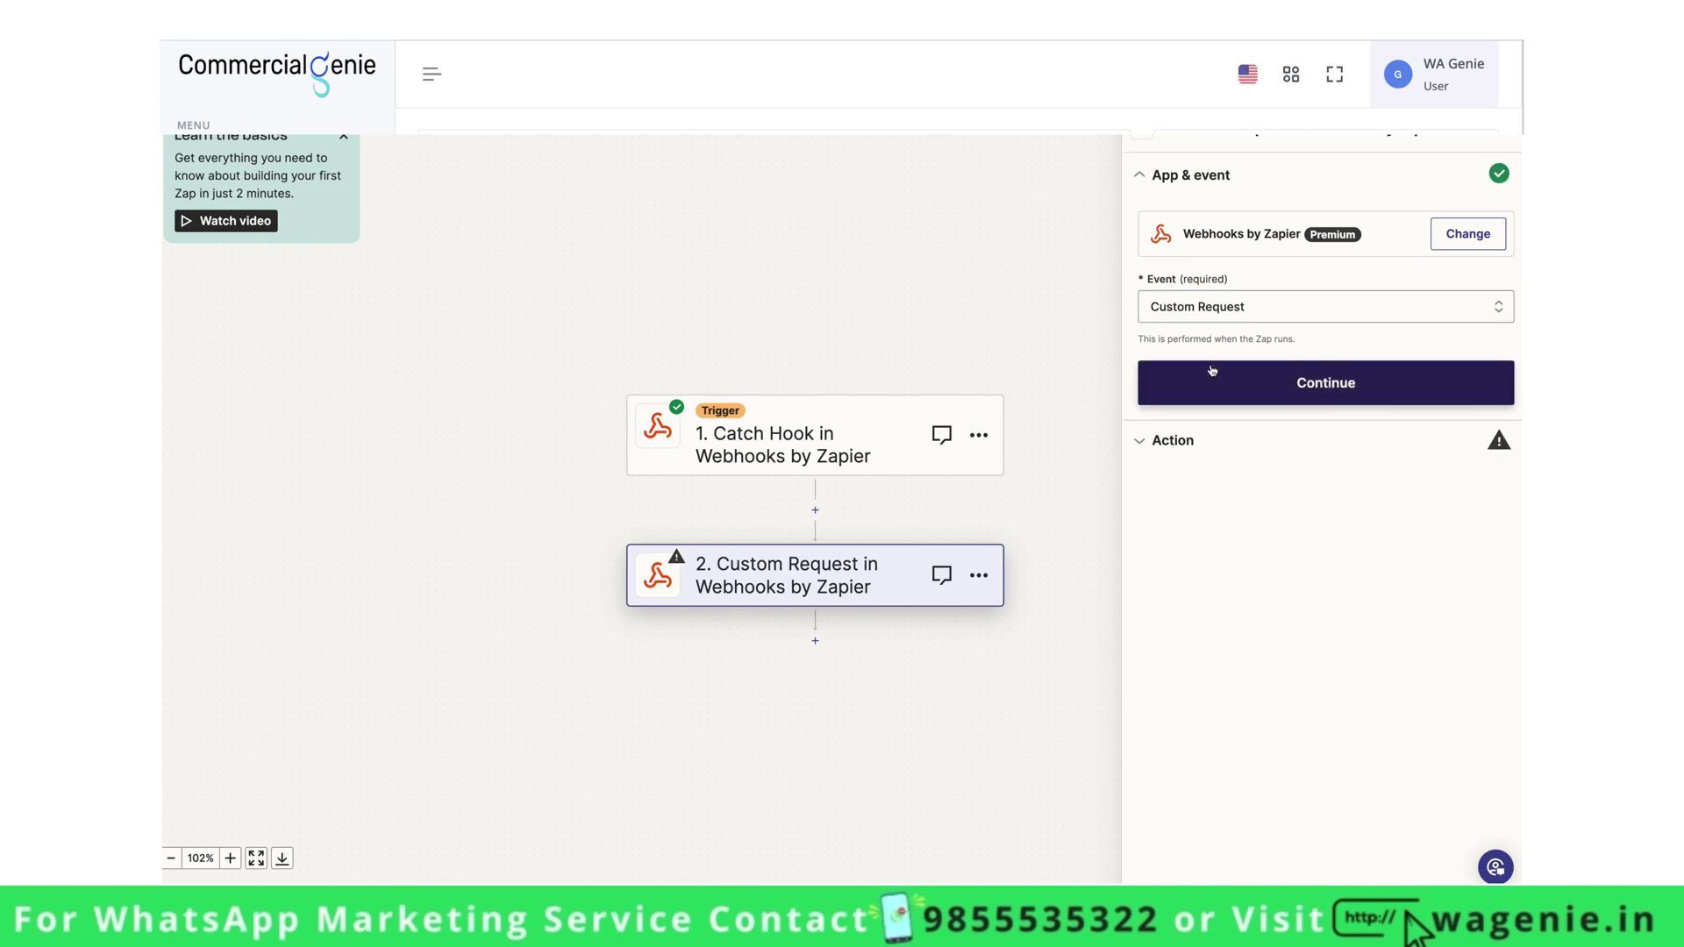
left_click(1211, 370)
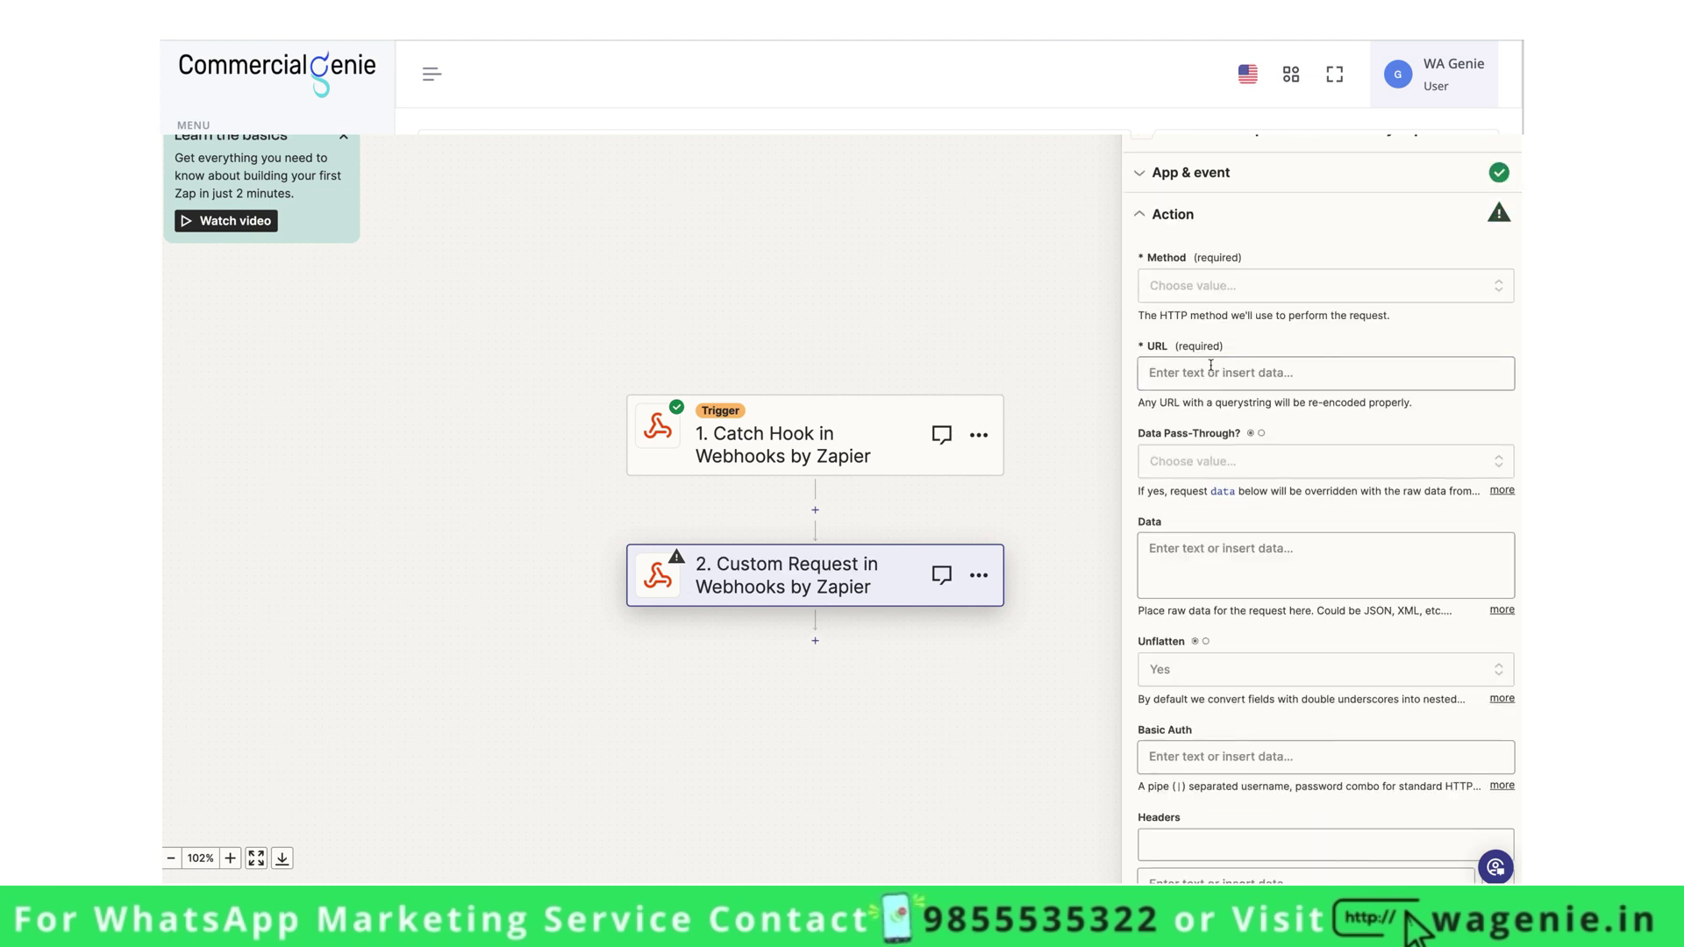
Set the custom request's method to POST
left_click(1175, 282)
left_click(1184, 553)
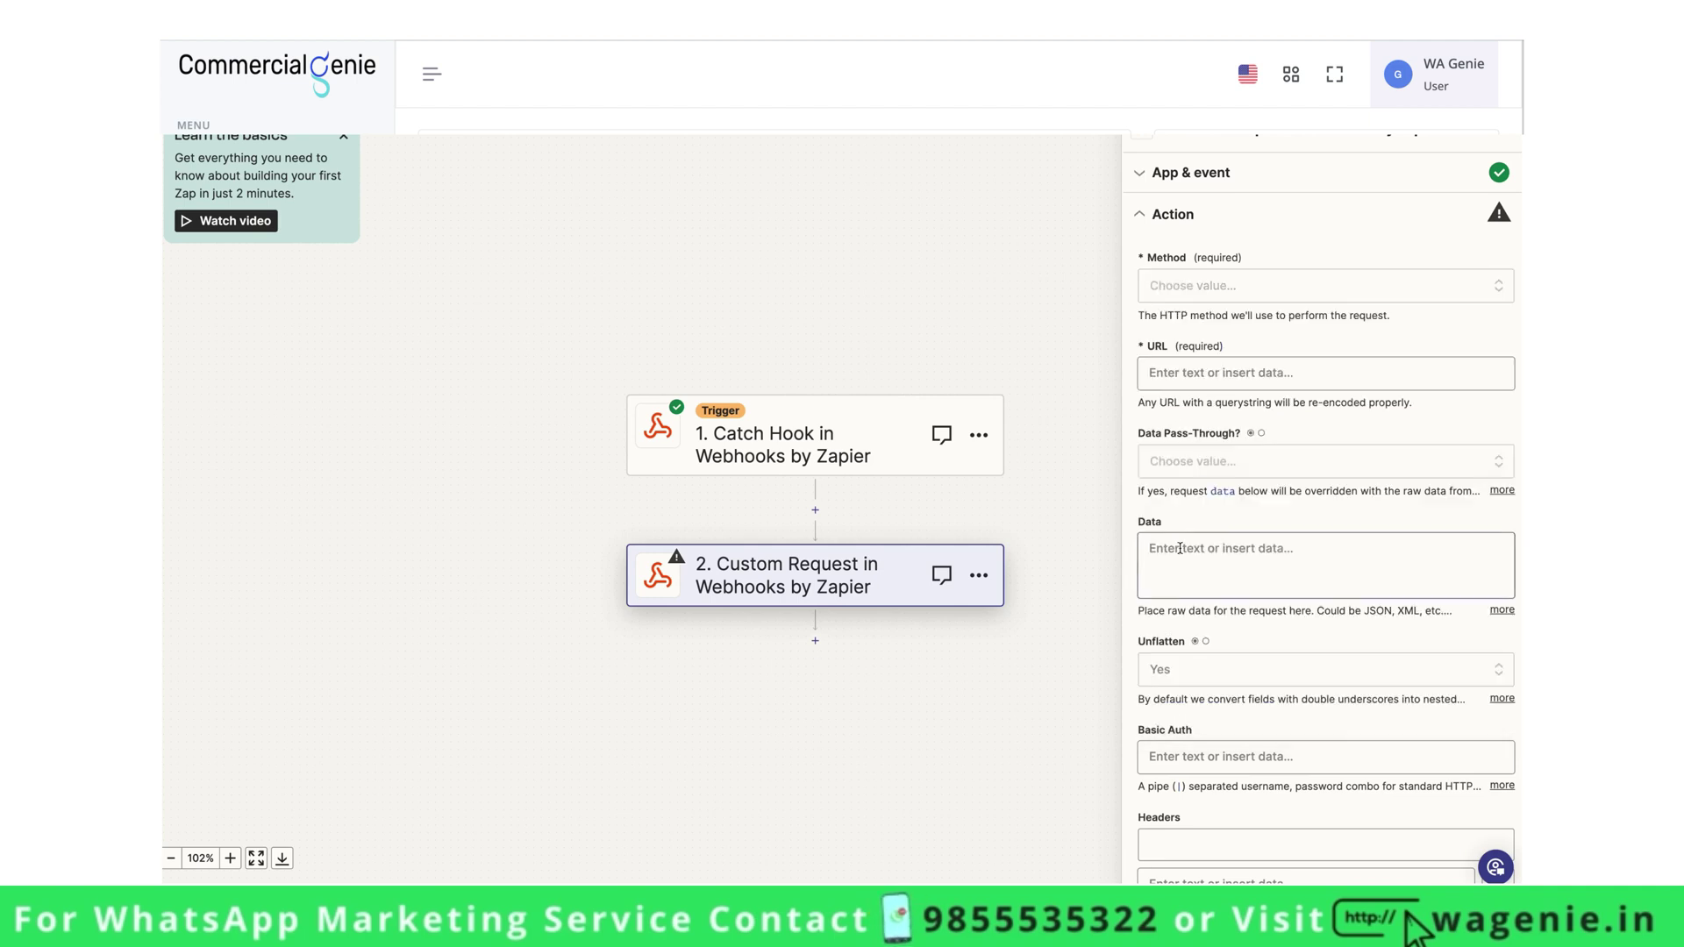
left_click(1212, 288)
left_click(1209, 548)
left_click(1217, 372)
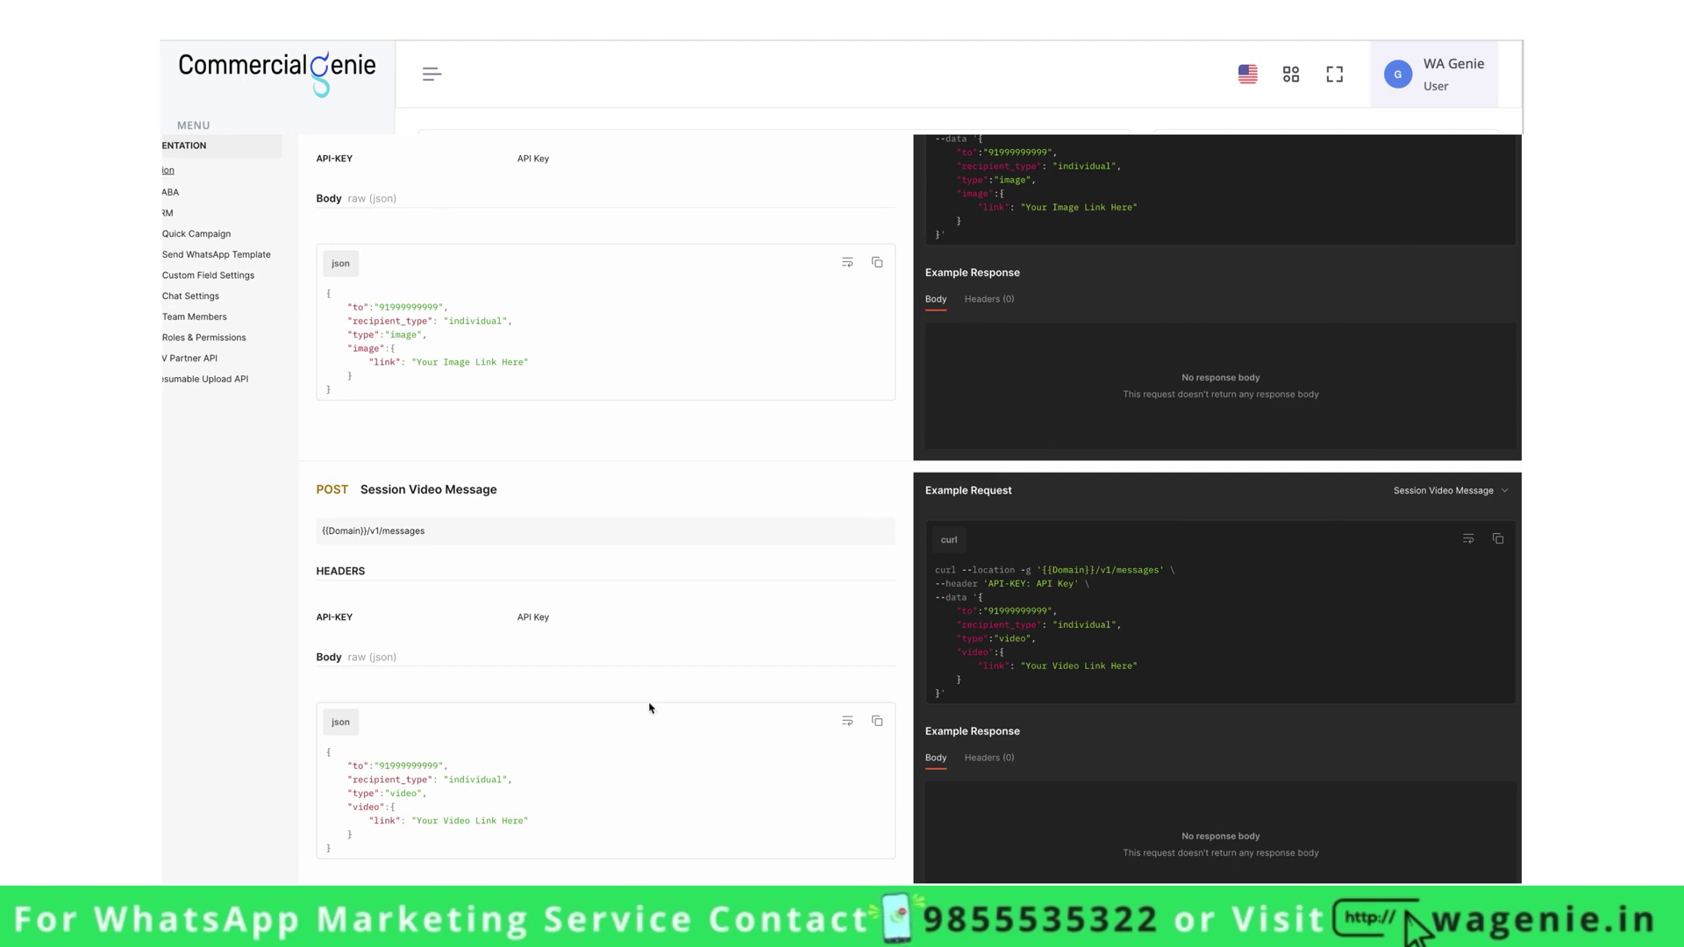
left_click_drag(434, 531, 325, 537)
left_click(325, 536)
triple_click(323, 533)
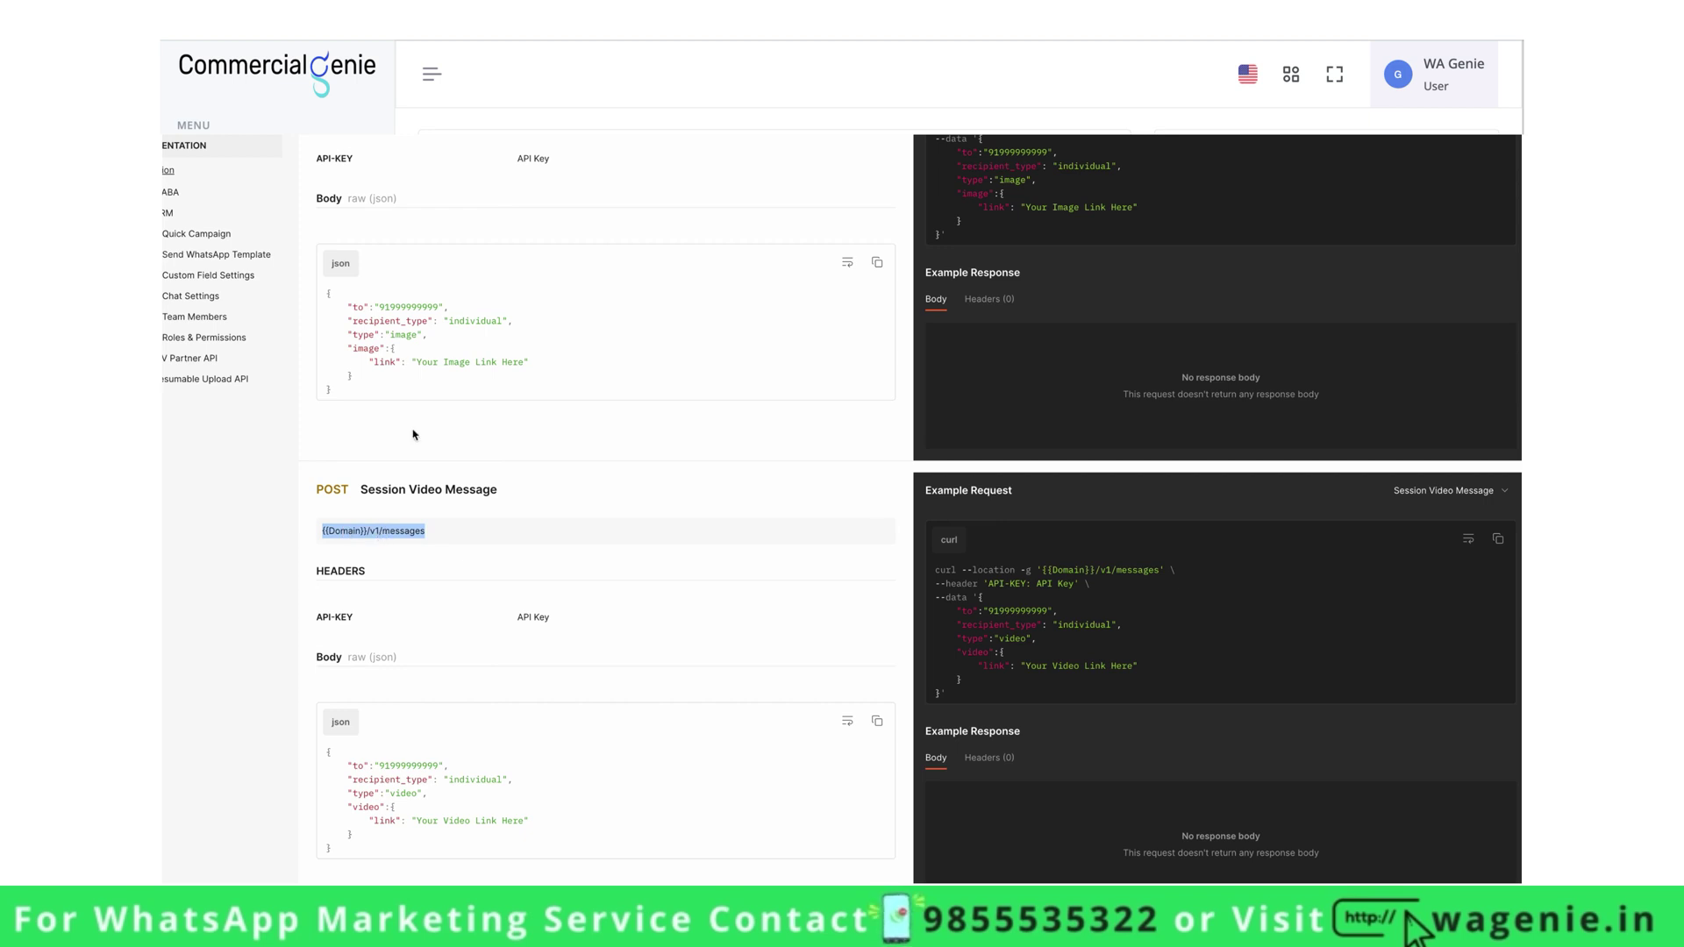
Copy the Send Template Message endpoint from the API documentation into the request URL, keeping only /v1/messages without the {{Domain}} placeholder
scroll(430, 390, "up", 1)
left_click(167, 202)
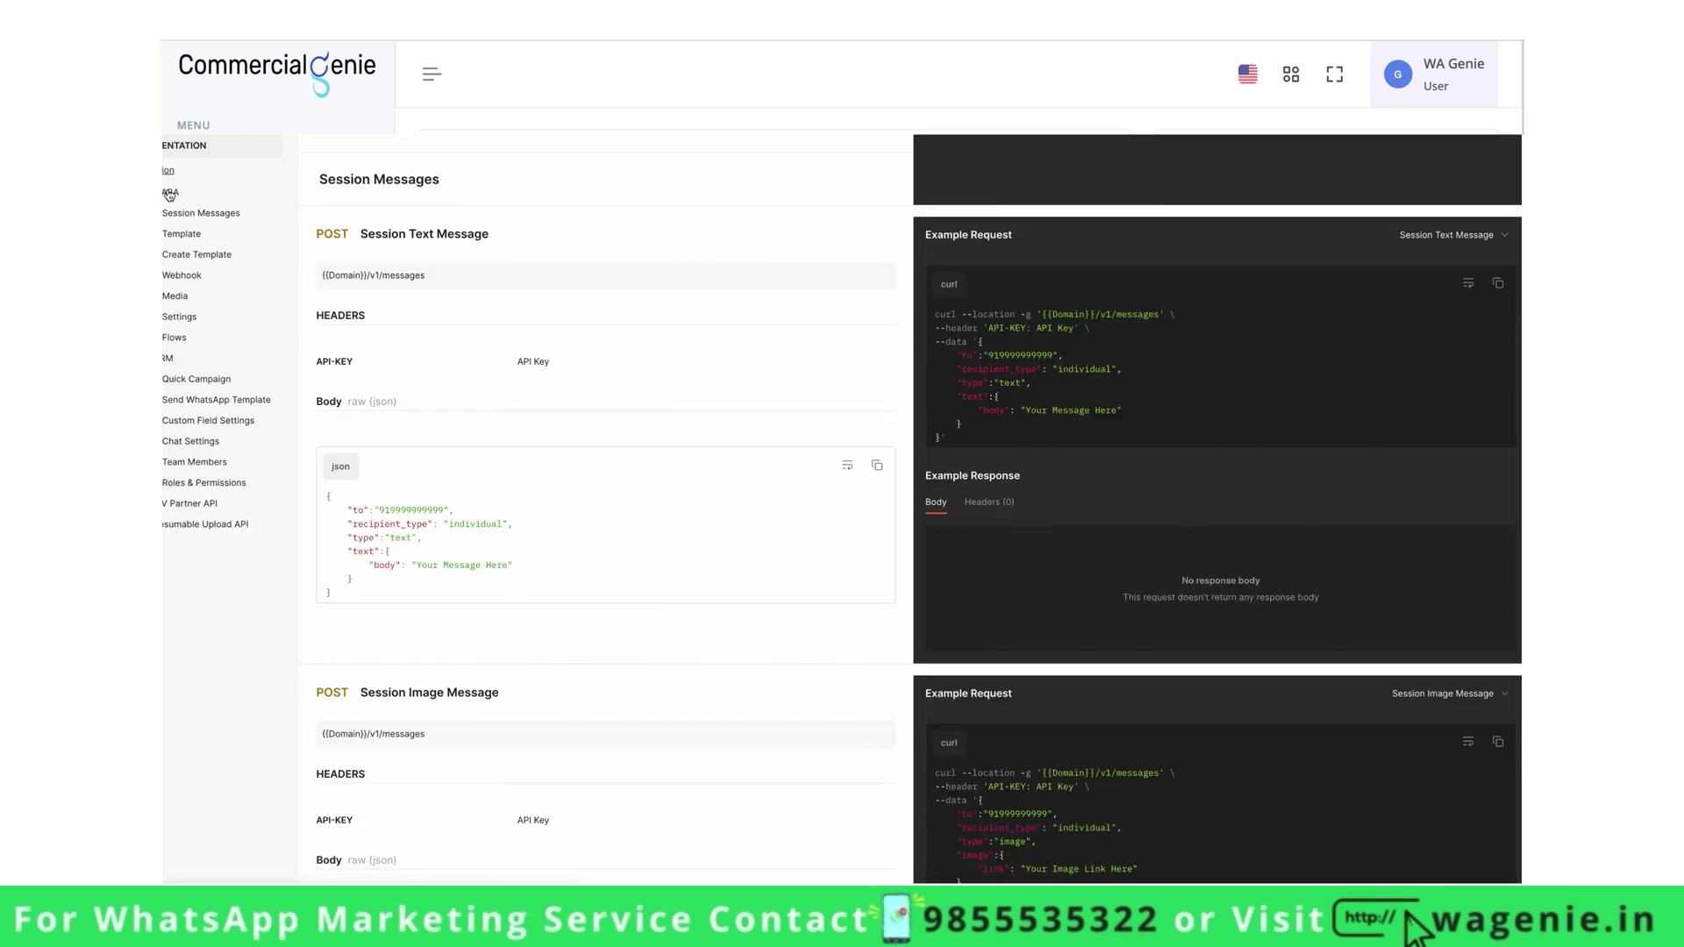
left_click(194, 237)
left_click(204, 259)
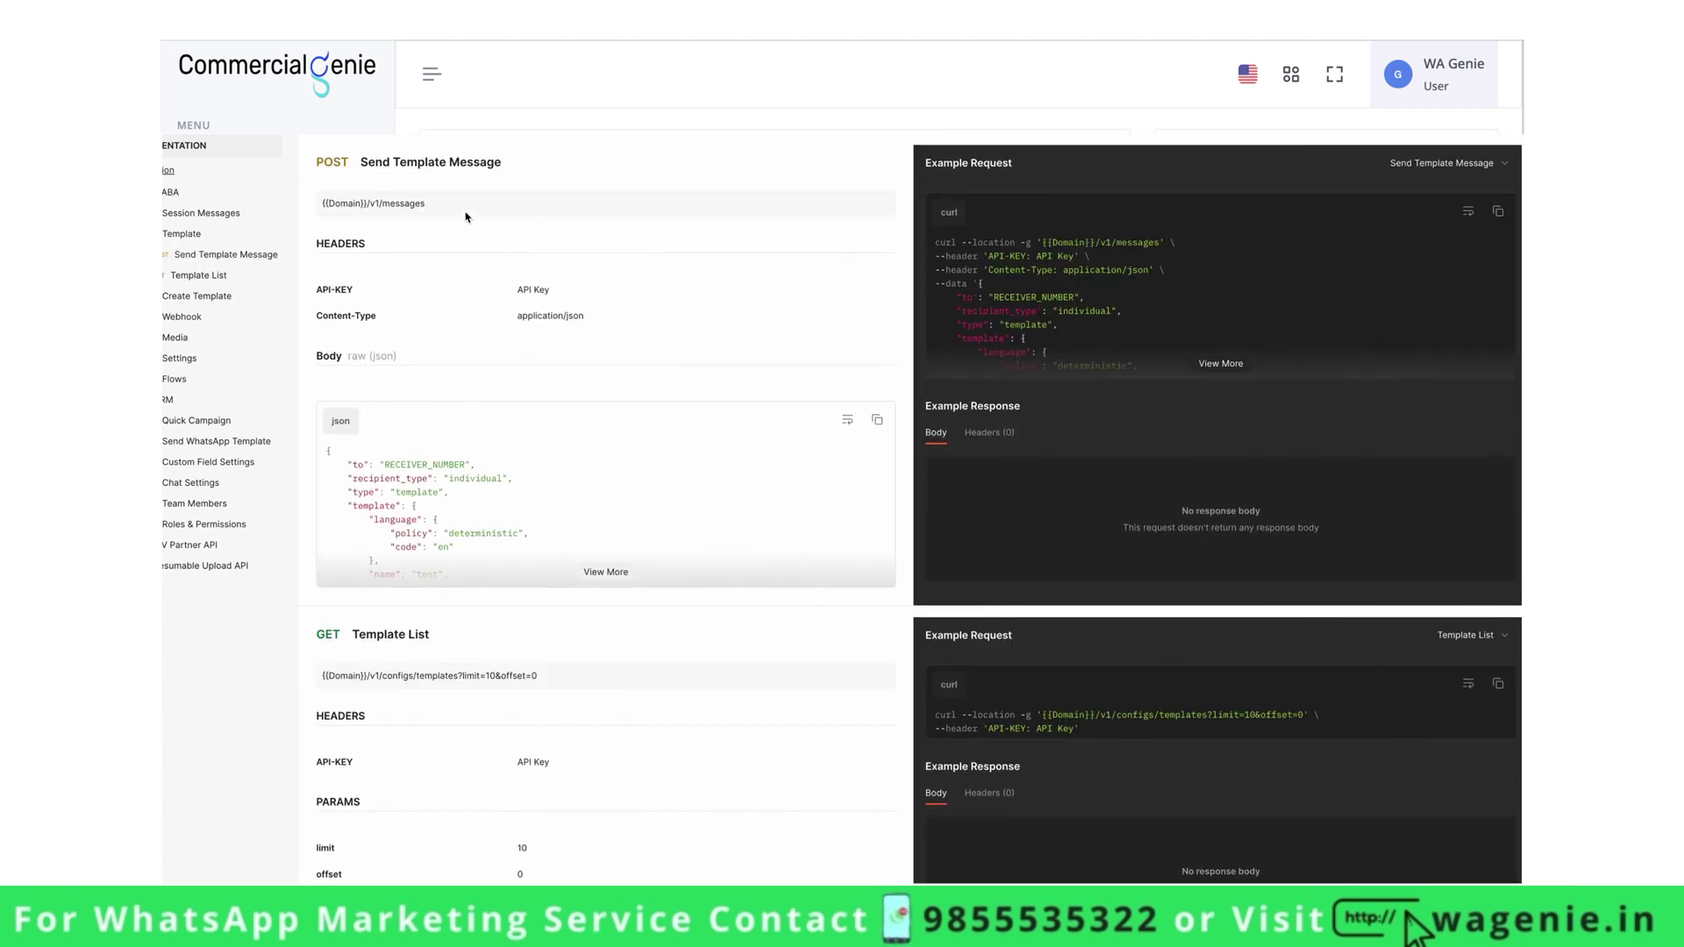
triple_click(373, 169)
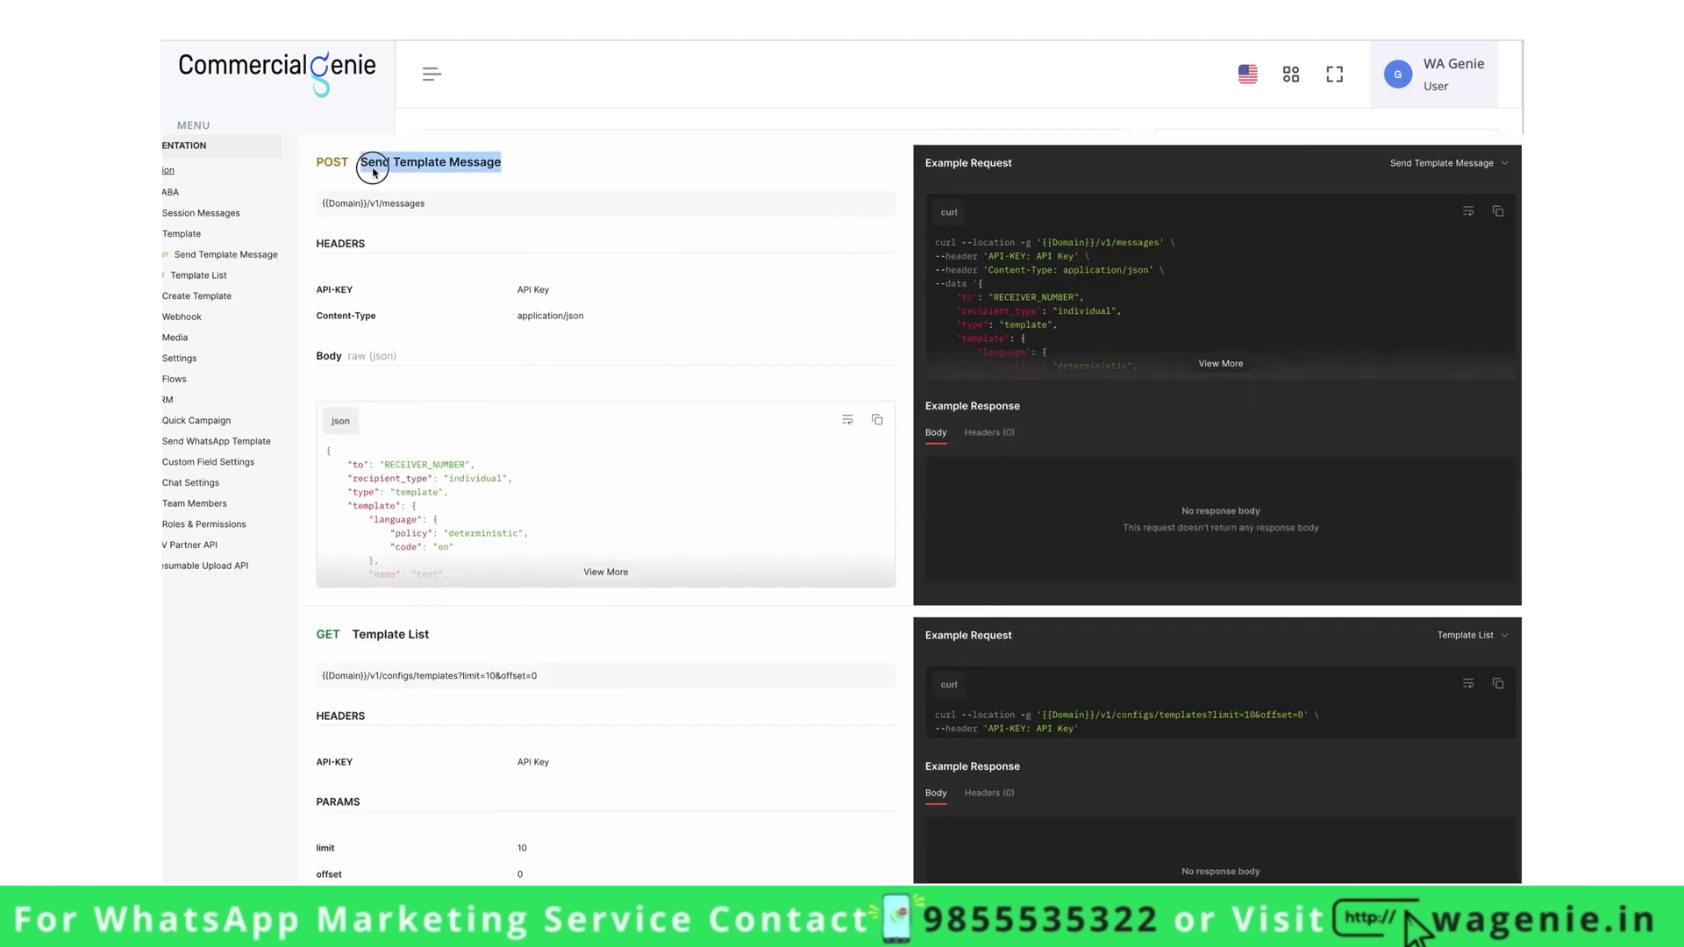
triple_click(455, 202)
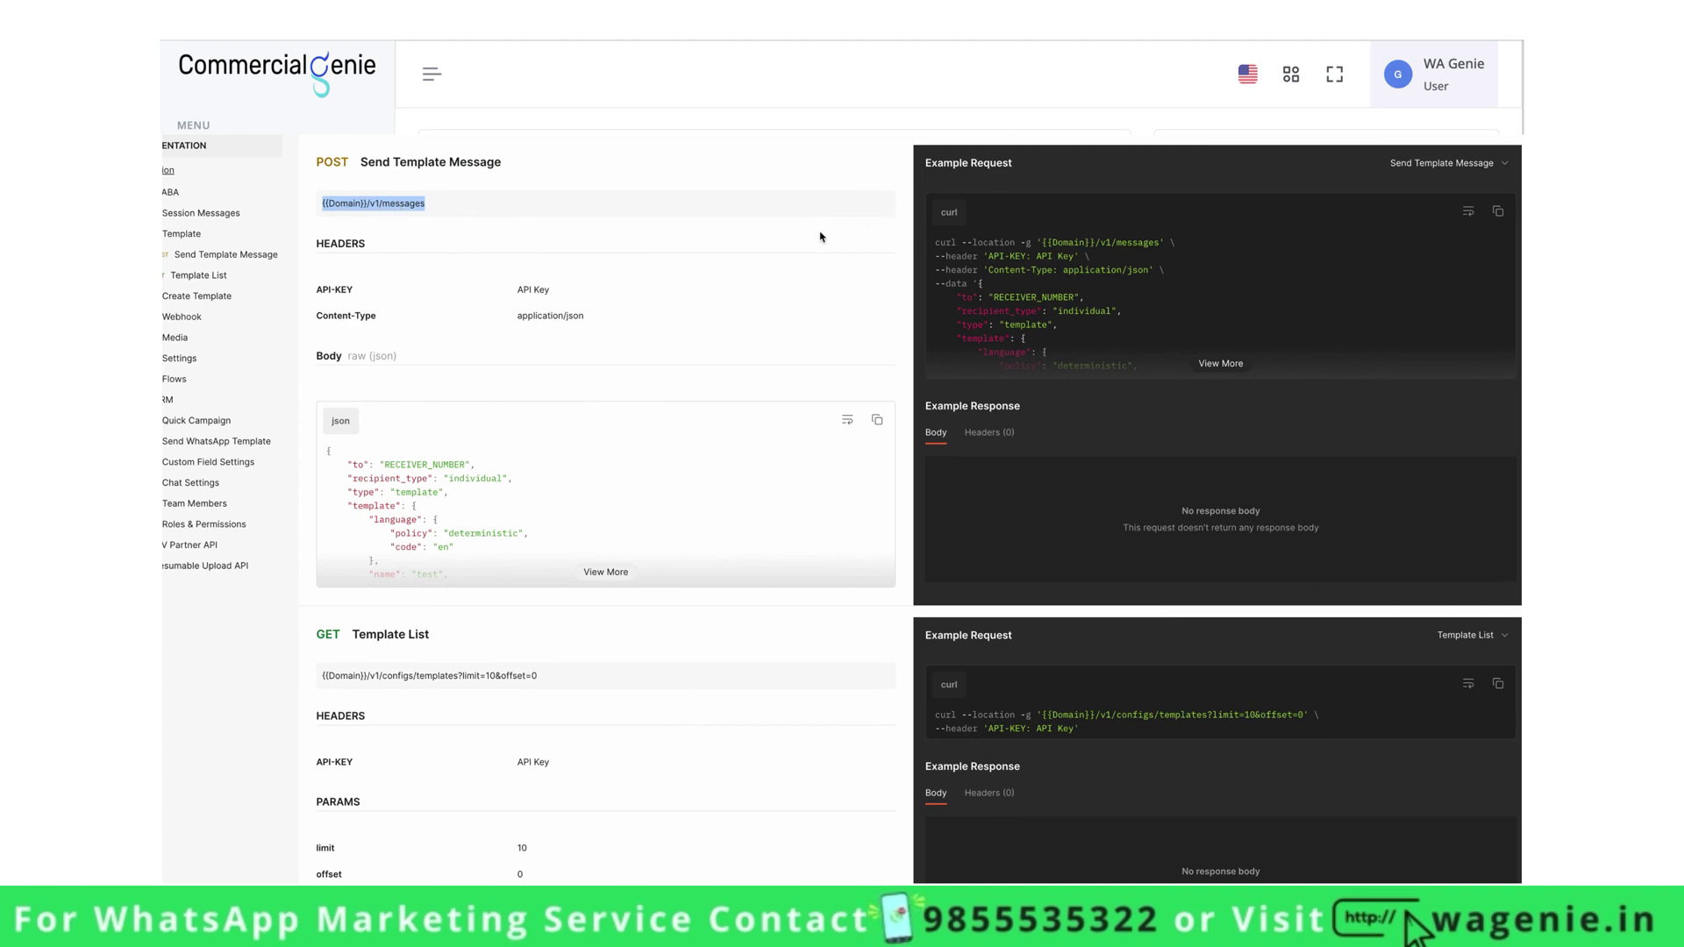
left_click(881, 205)
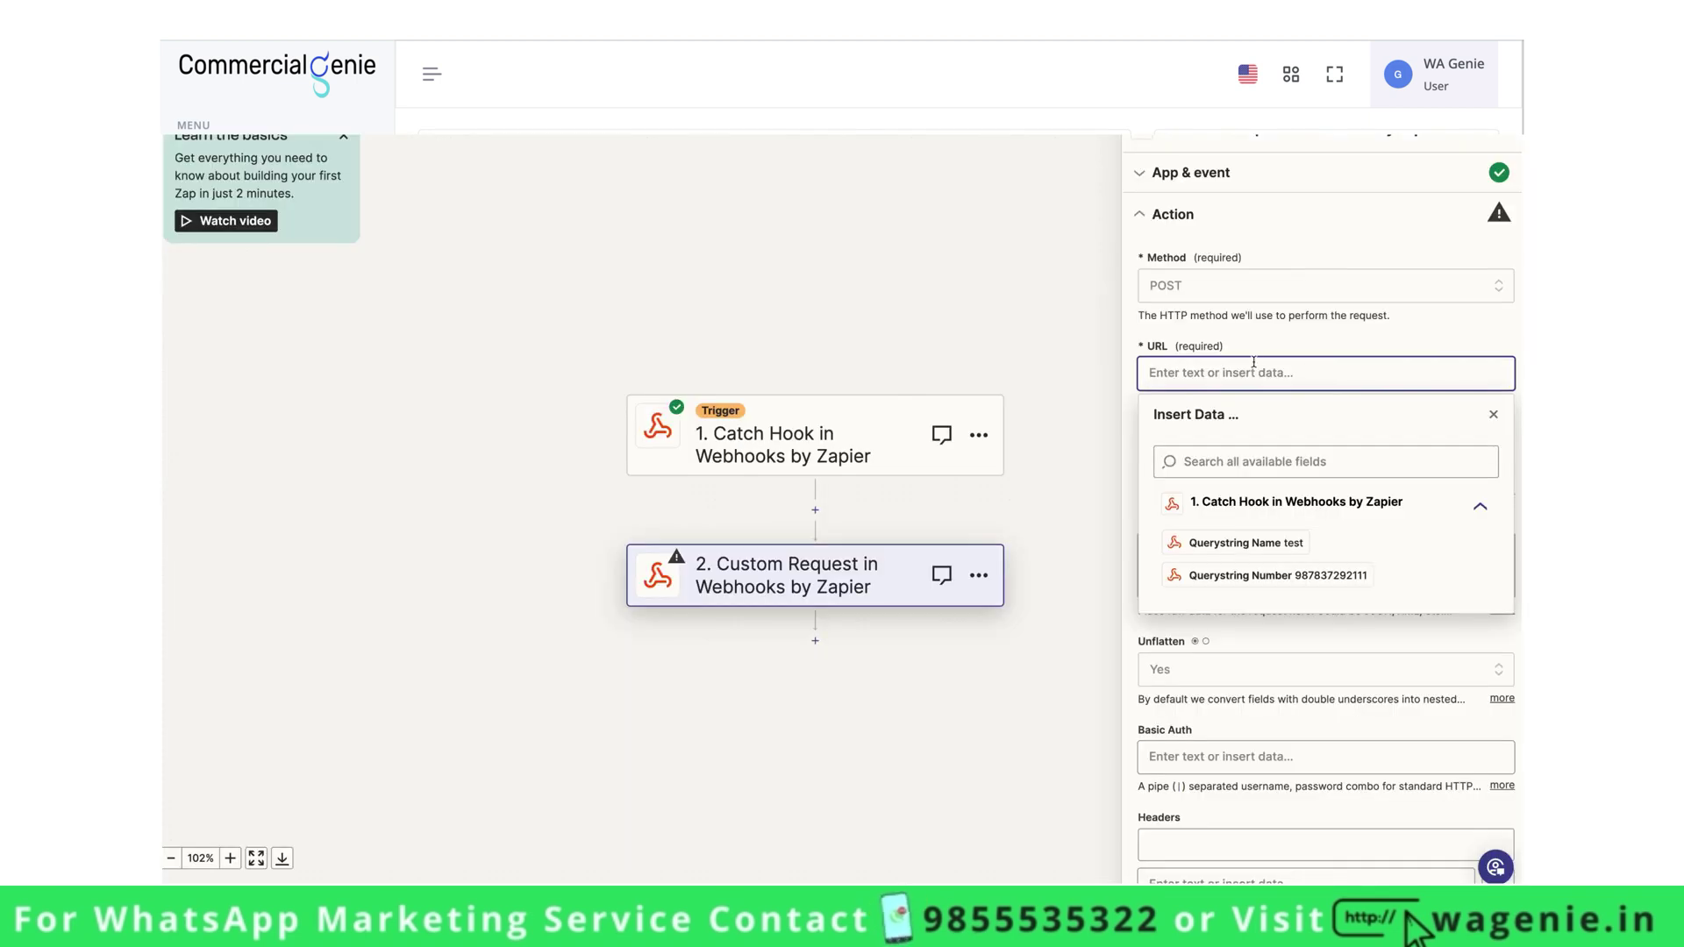
key("ctrl+v")
key("BackSpace")
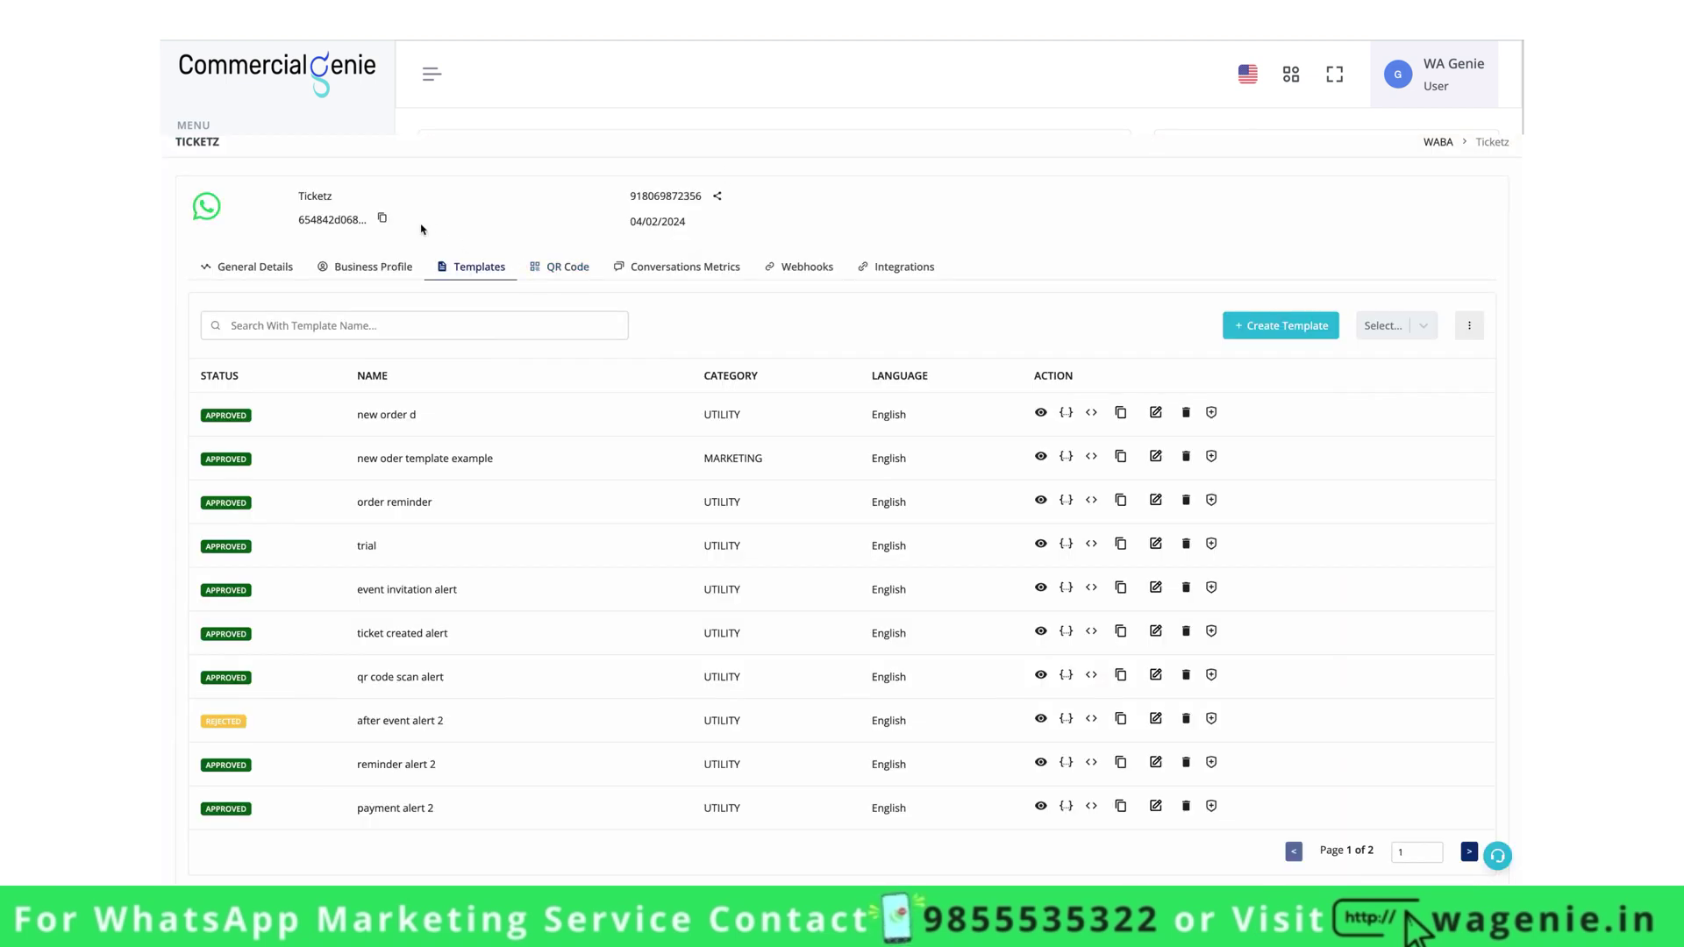
left_click(381, 217)
triple_click(477, 270)
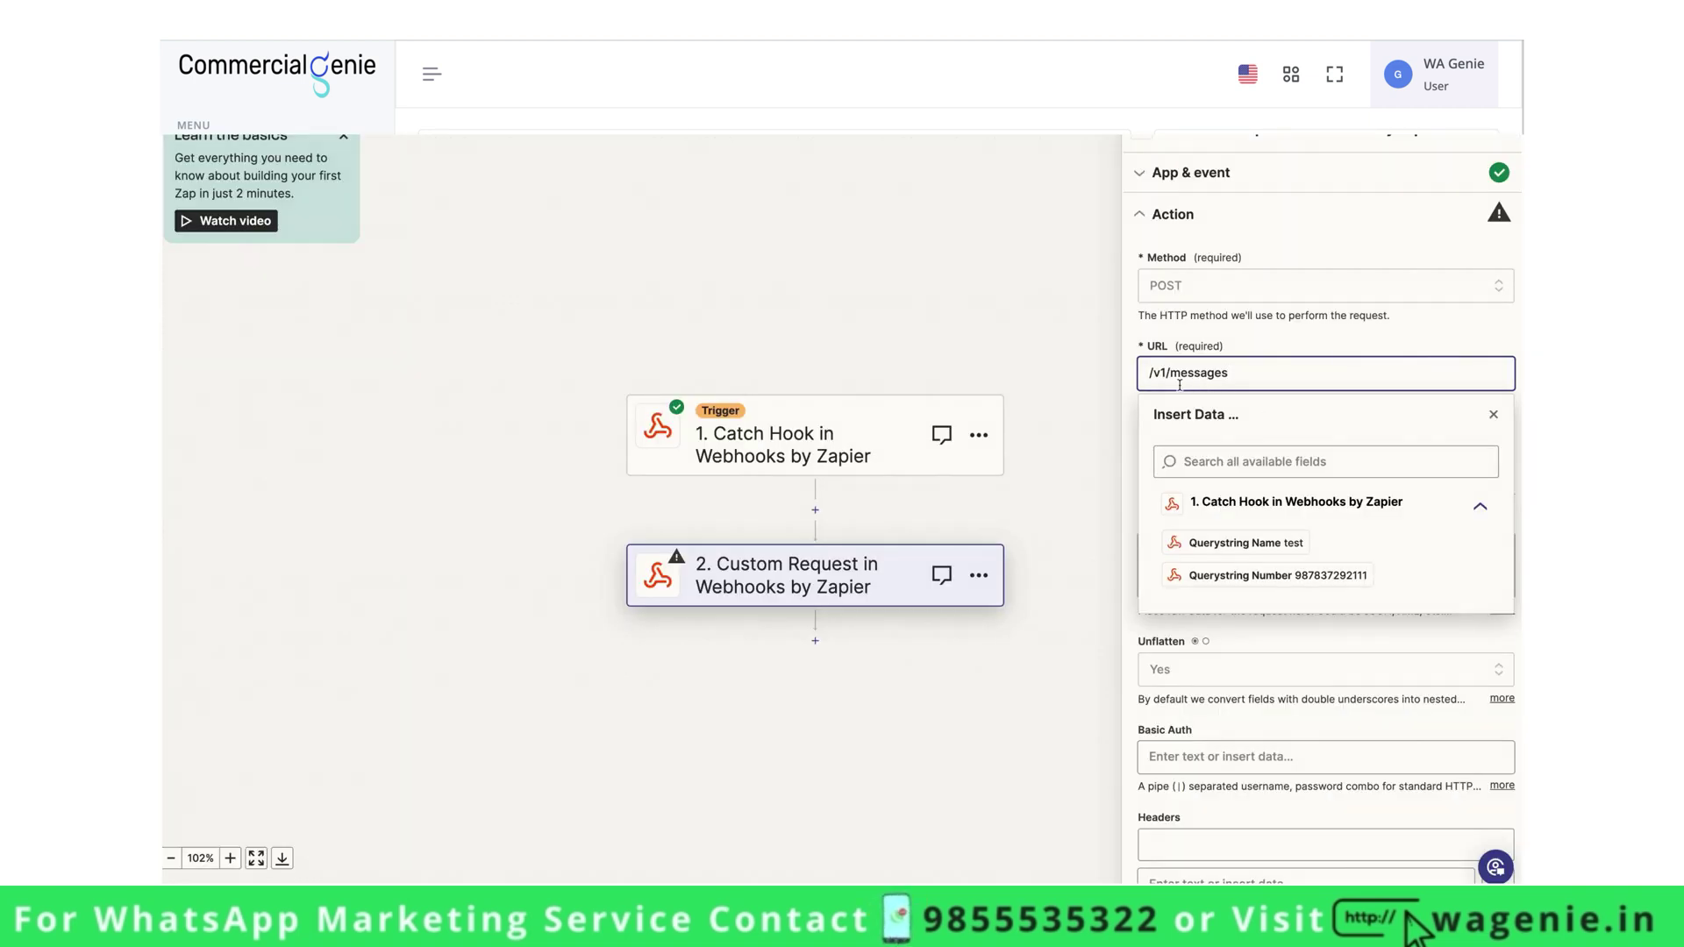
left_click(1149, 373)
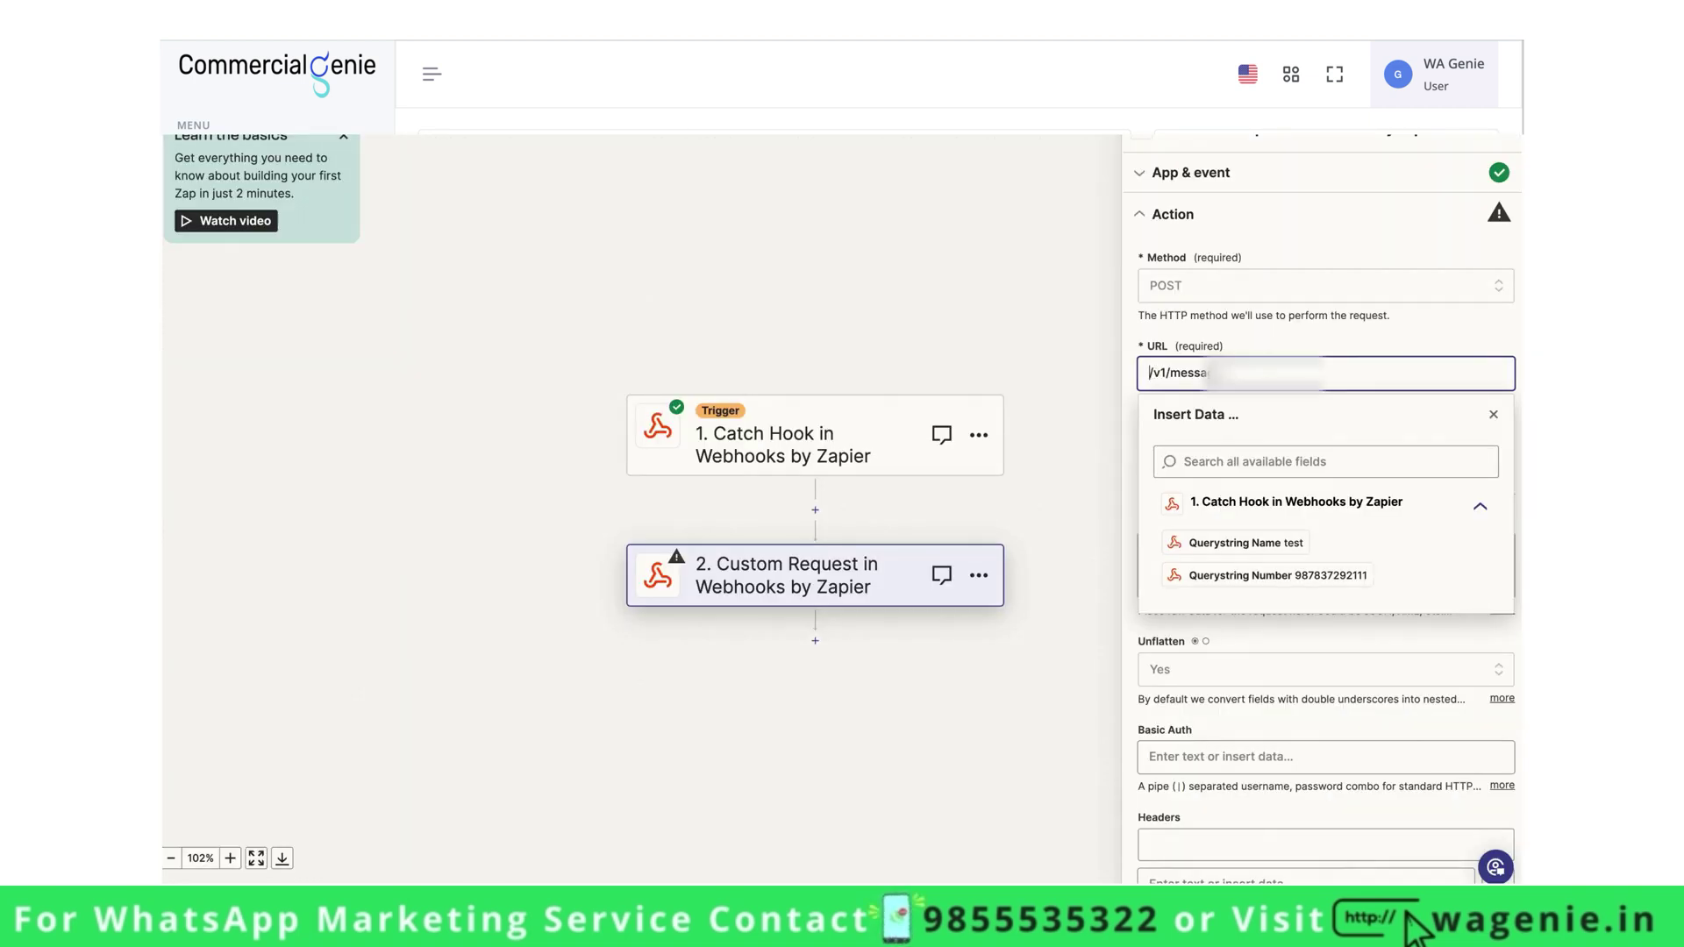
key("ctrl+v")
left_click(1244, 354)
Set the request's Data Pass-Through option to False
scroll(1192, 298, "down", 2)
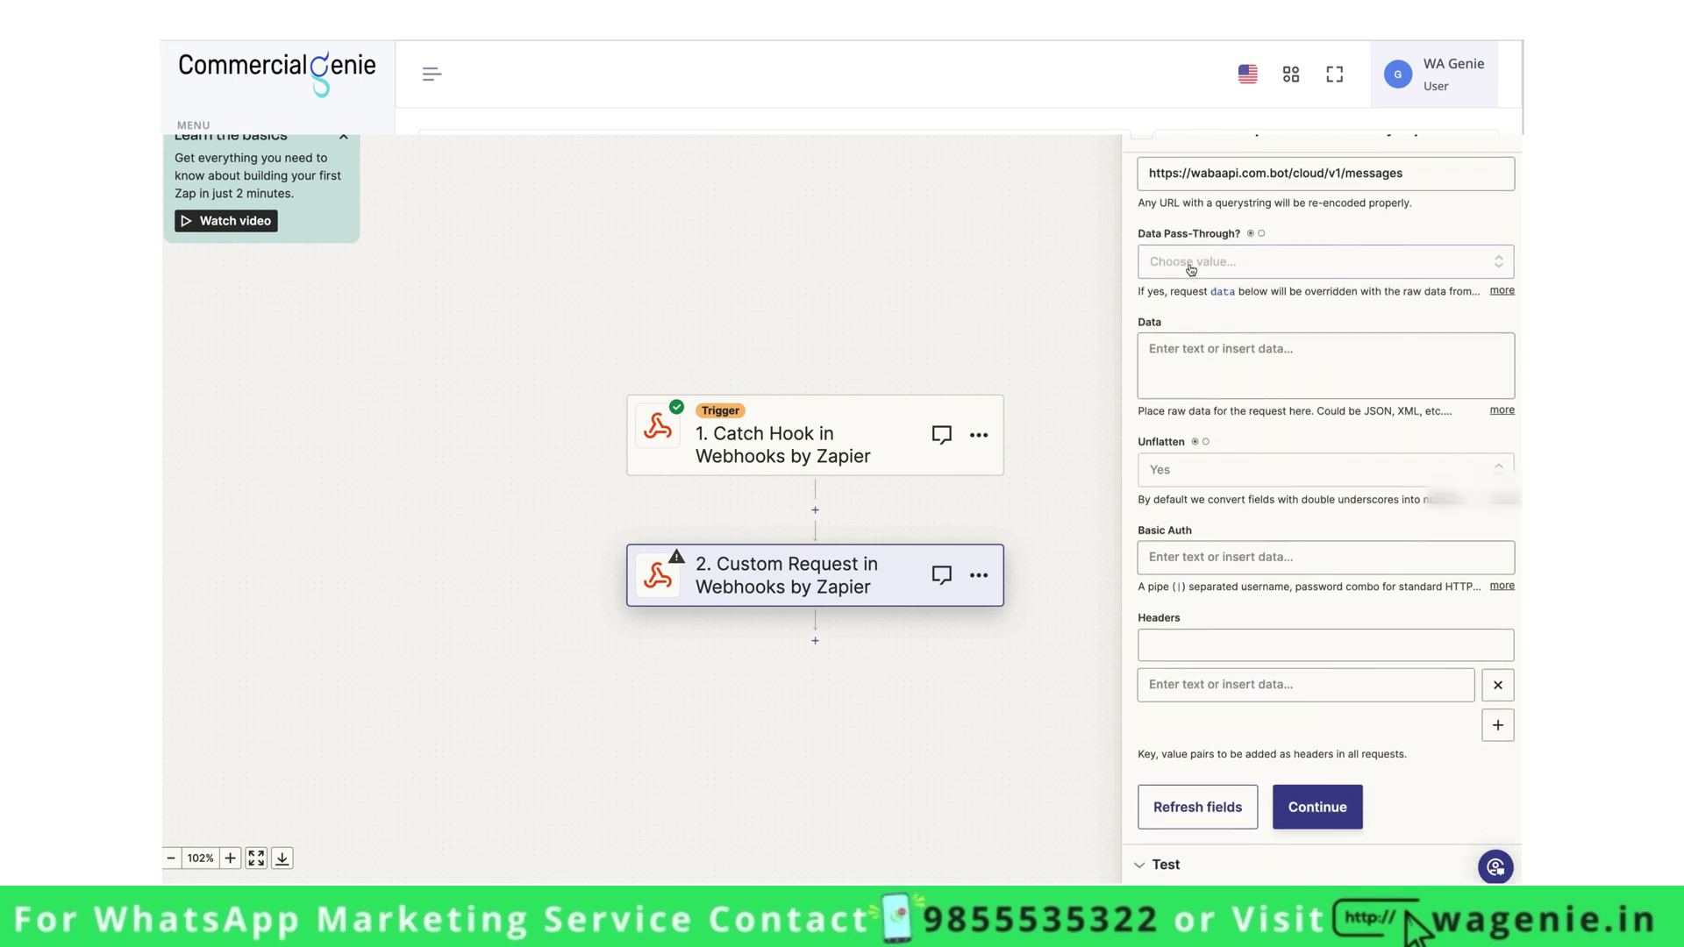
left_click(1190, 263)
left_click(1191, 427)
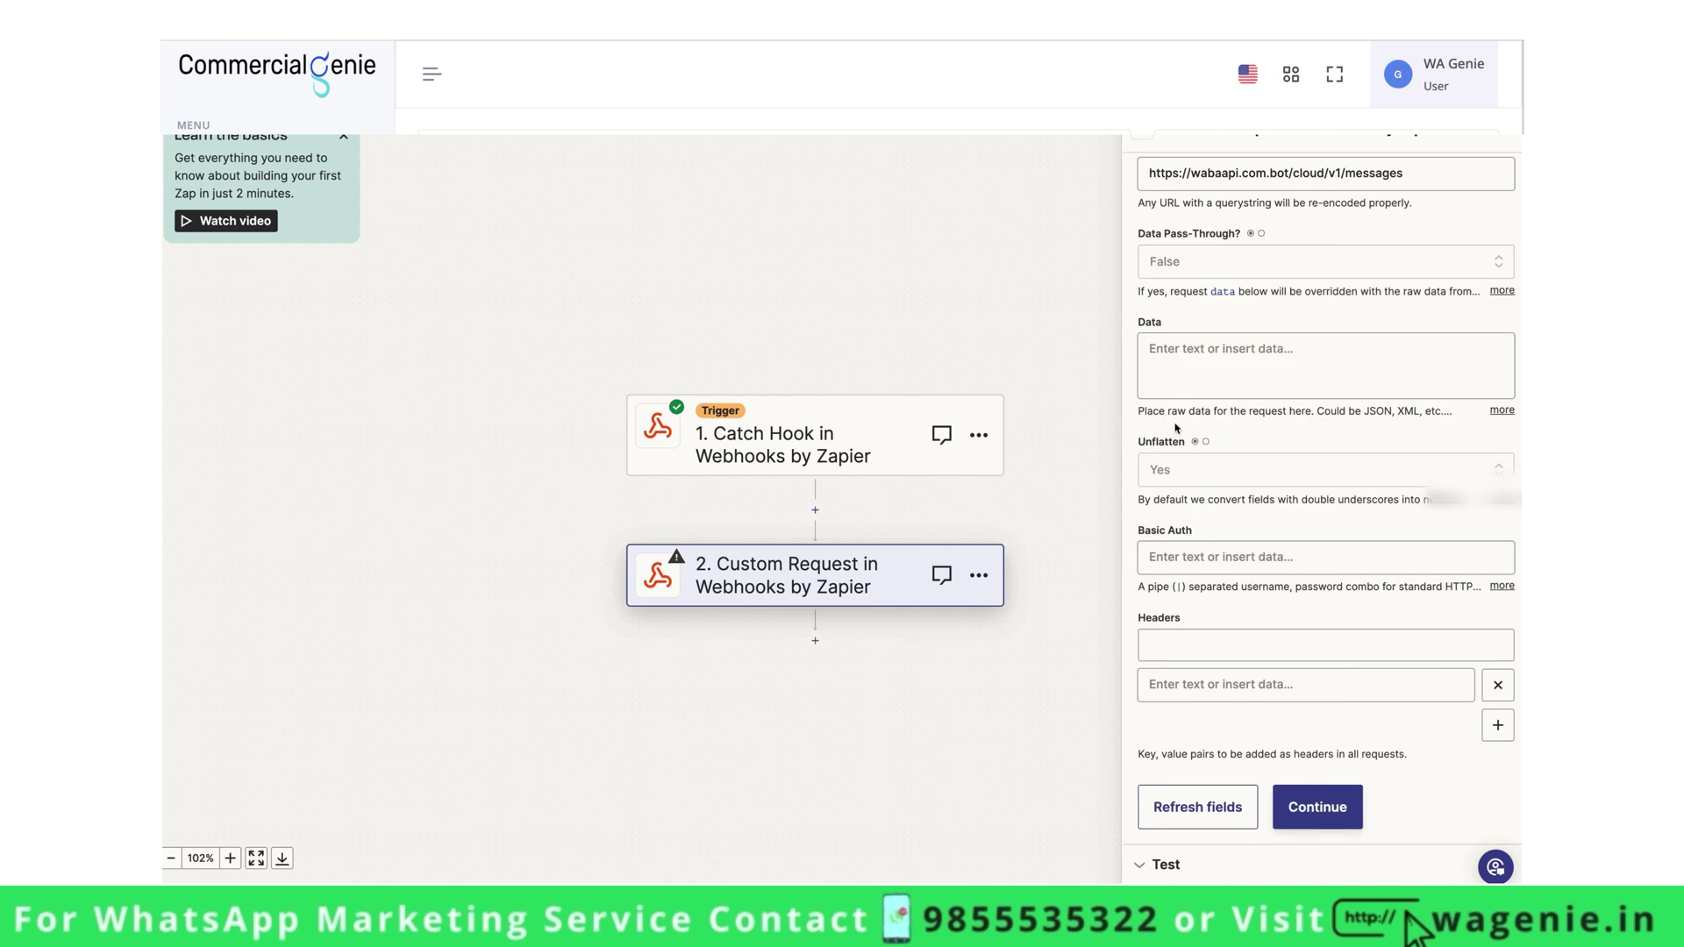
Preview the trial template on the WABA templates page, copy its JSON payload and paste it into the request's Data field
left_click(1193, 370)
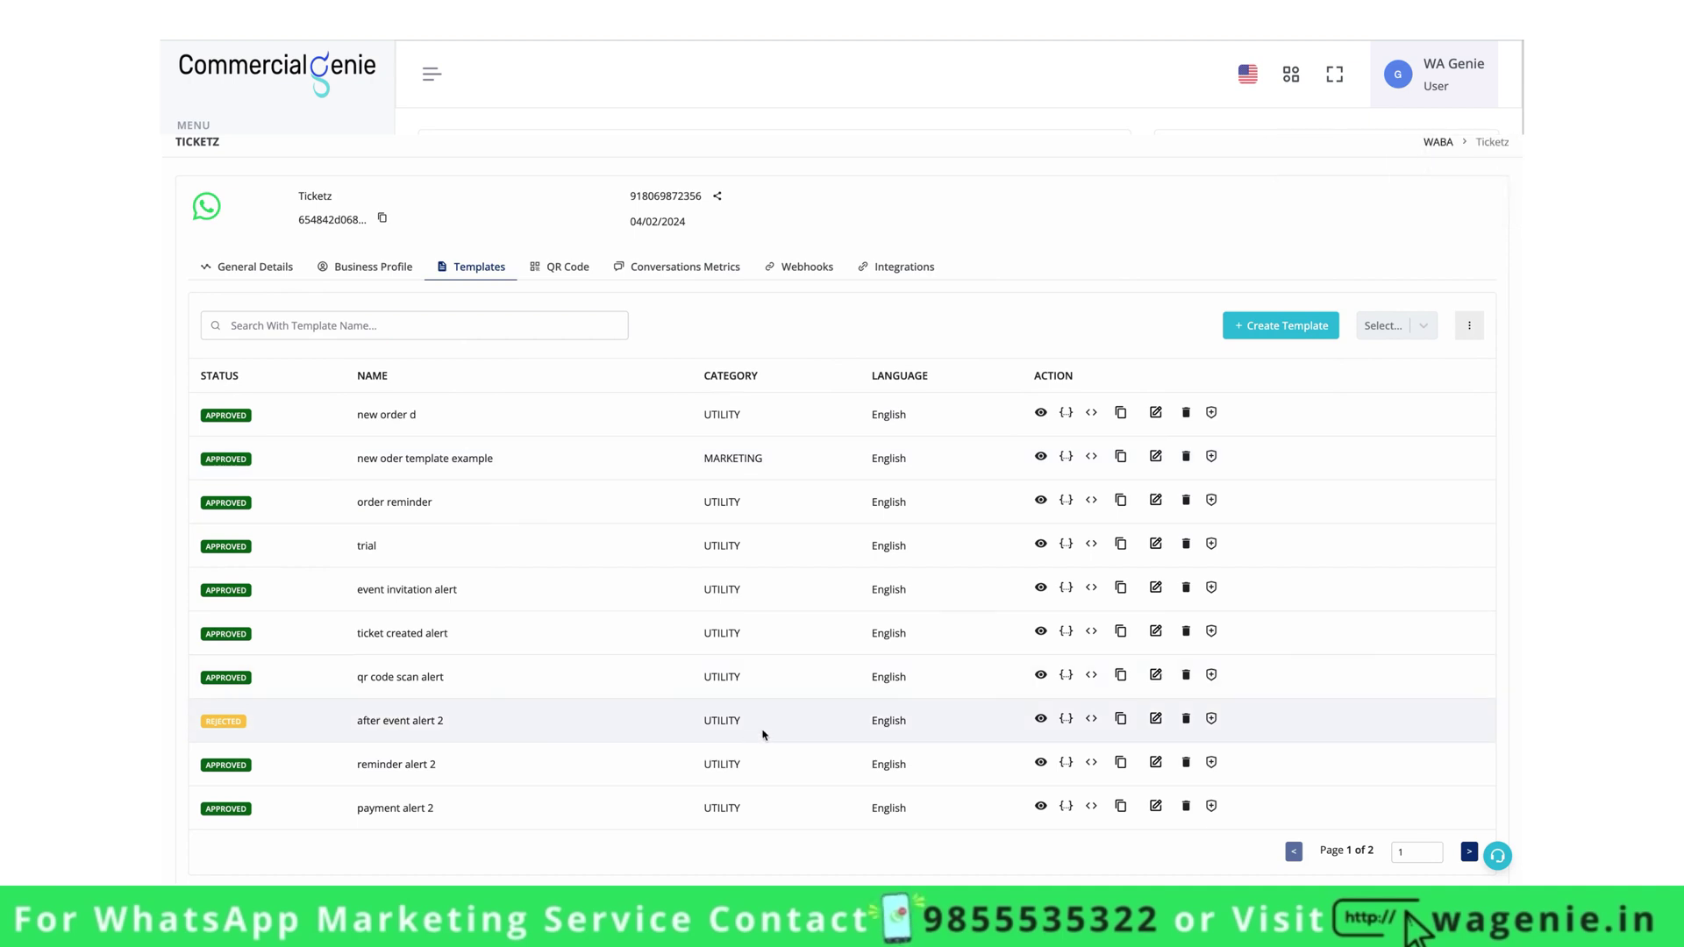
left_click(1040, 544)
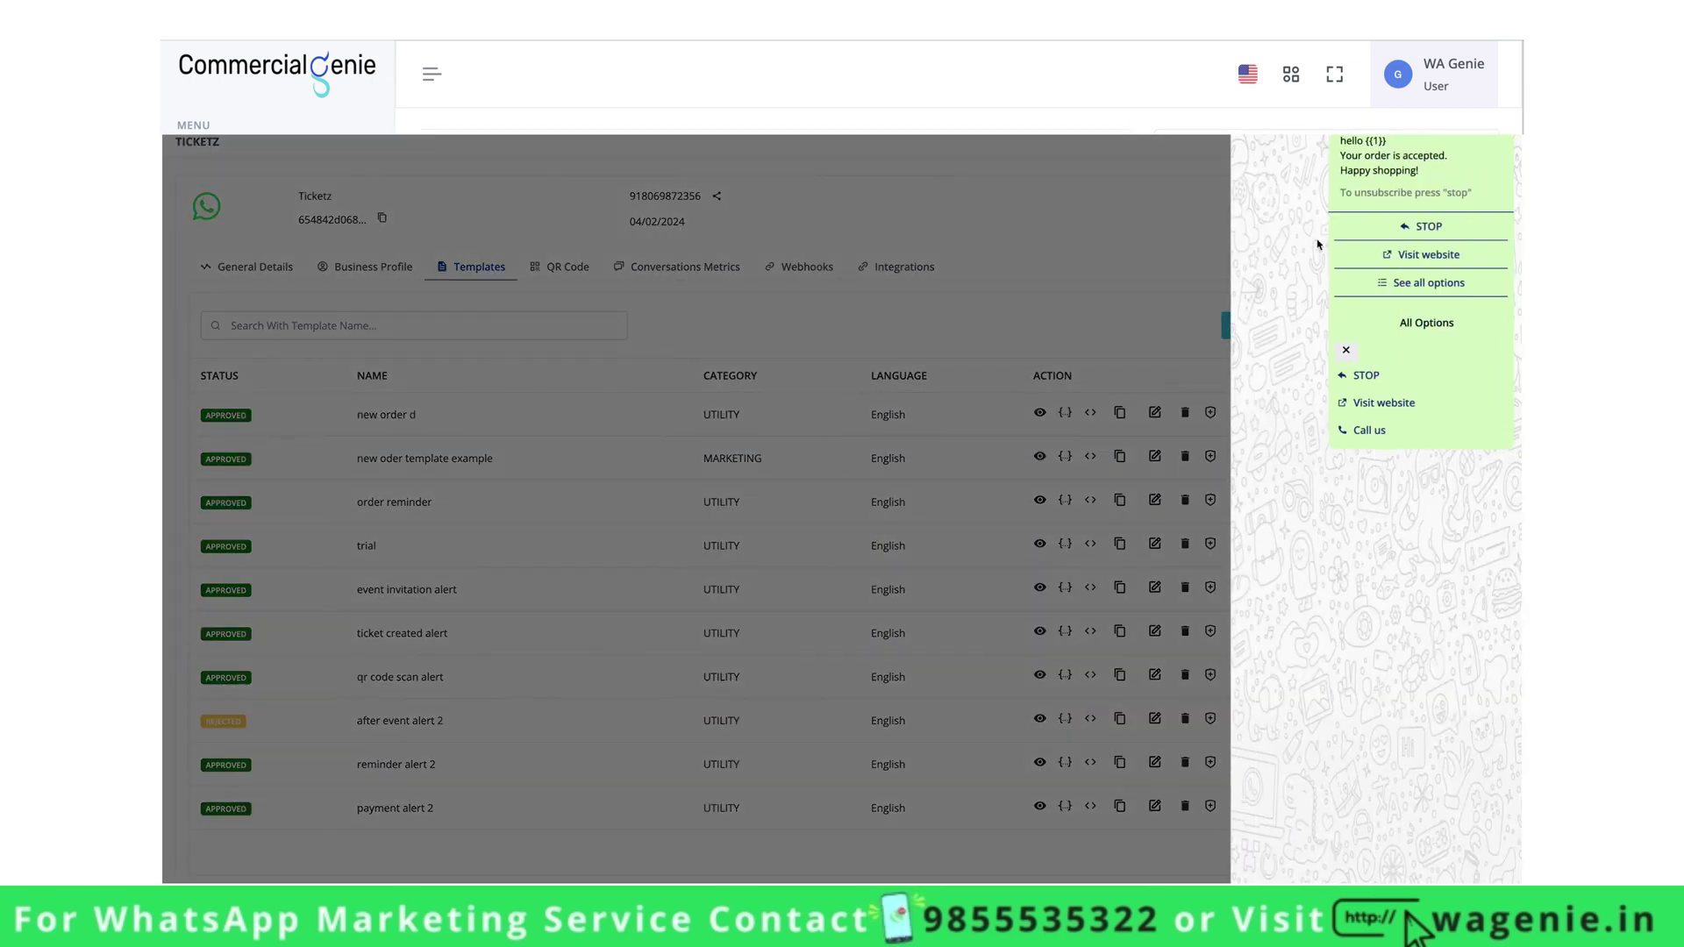
left_click(970, 612)
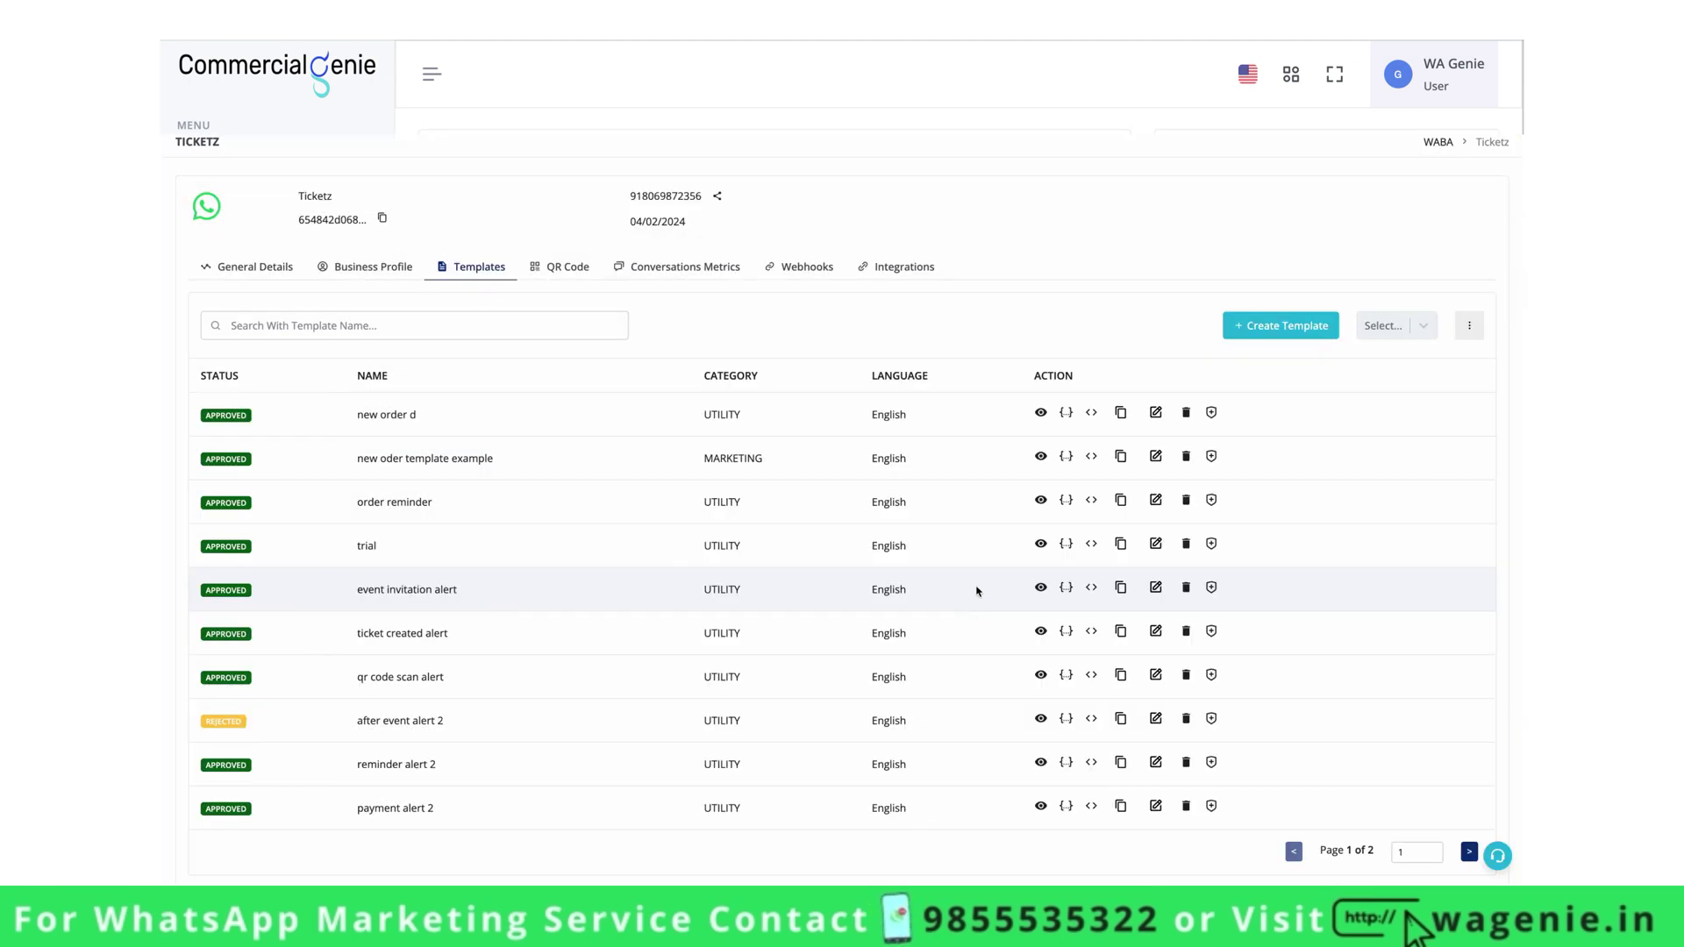
left_click(1067, 544)
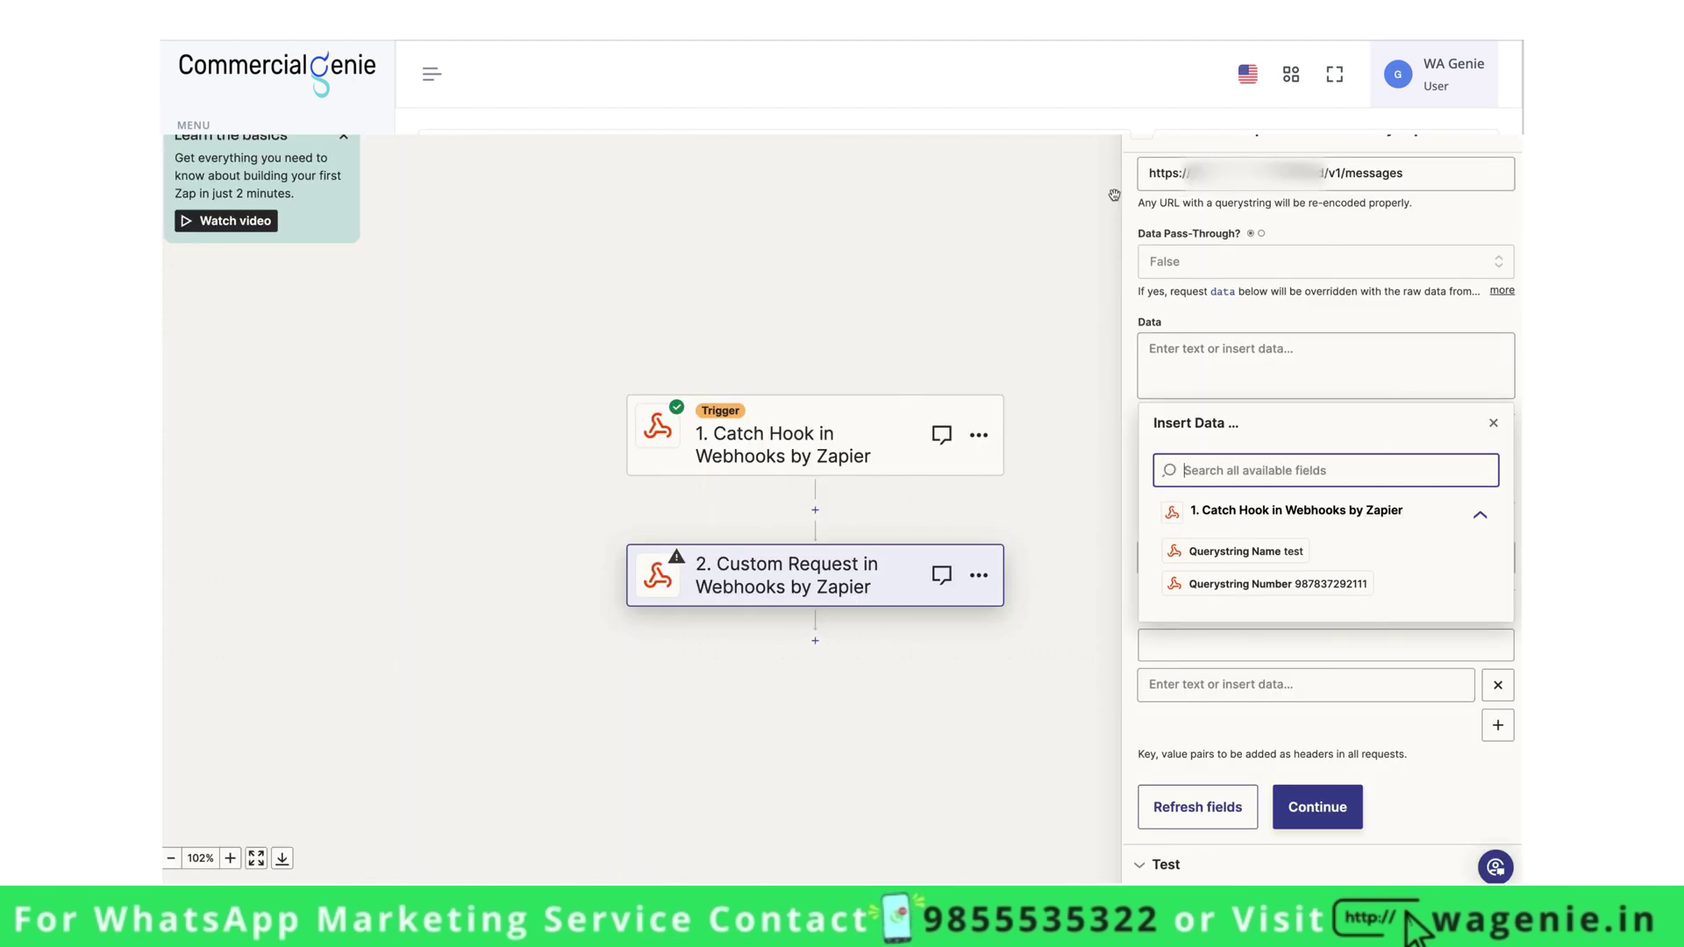
left_click(1215, 377)
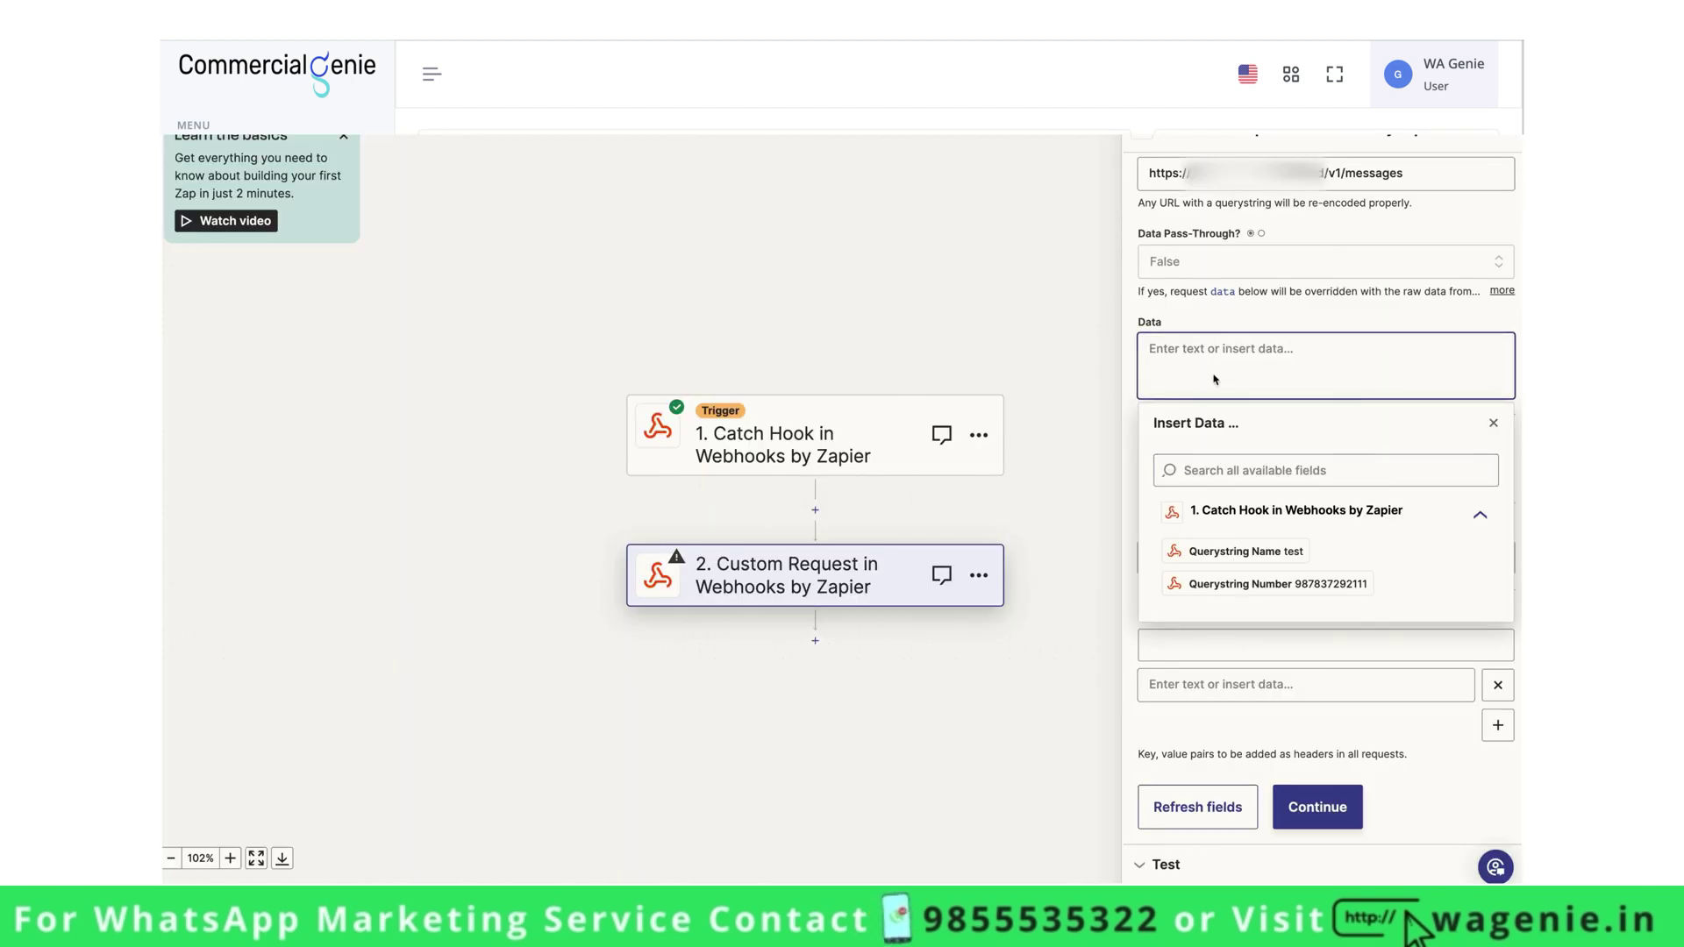
key("ctrl+v")
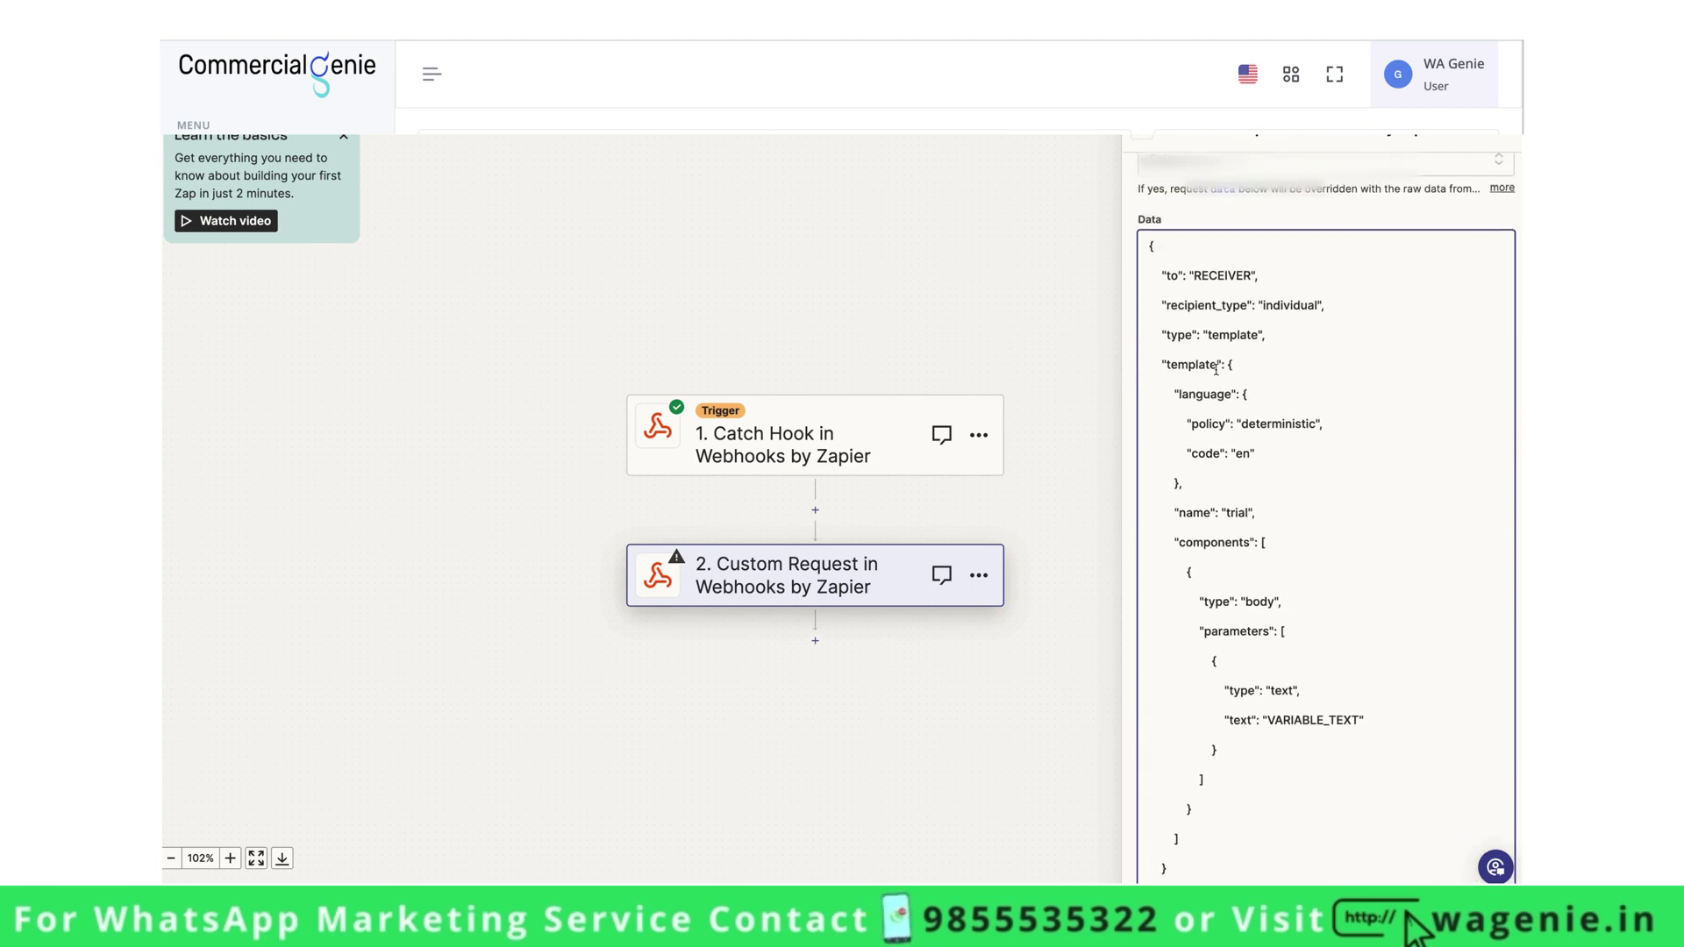
Replace the RECEIVER placeholder in the JSON's "to" value with the trigger's Querystring Number field
double_click(1220, 277)
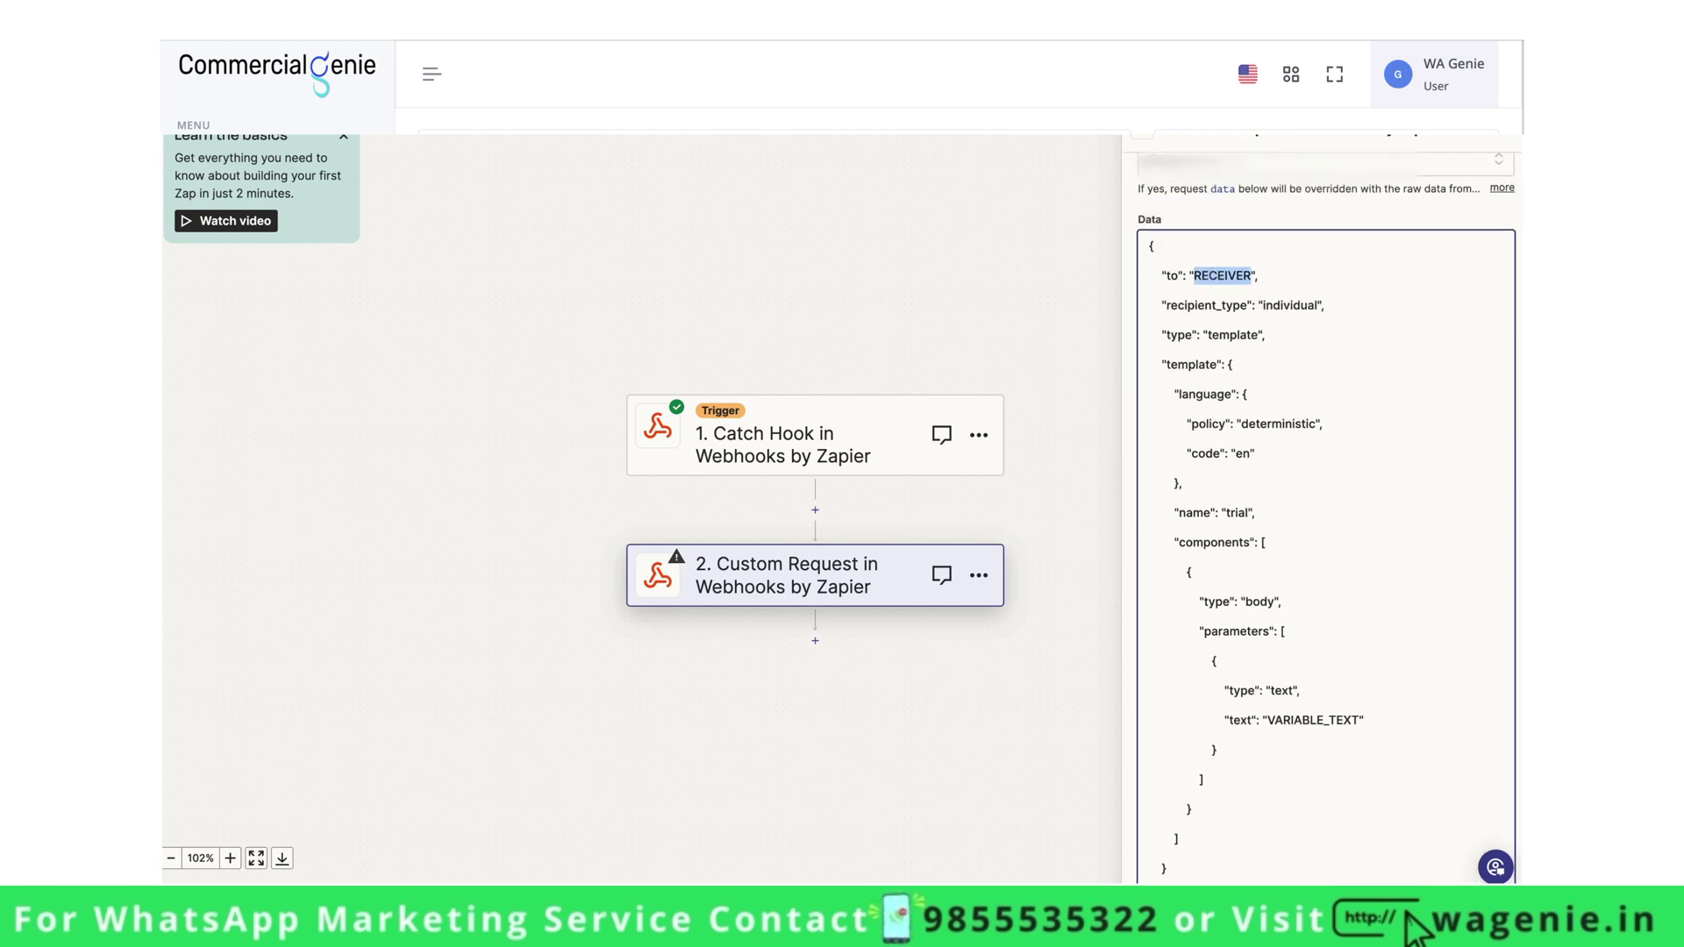
key("BackSpace")
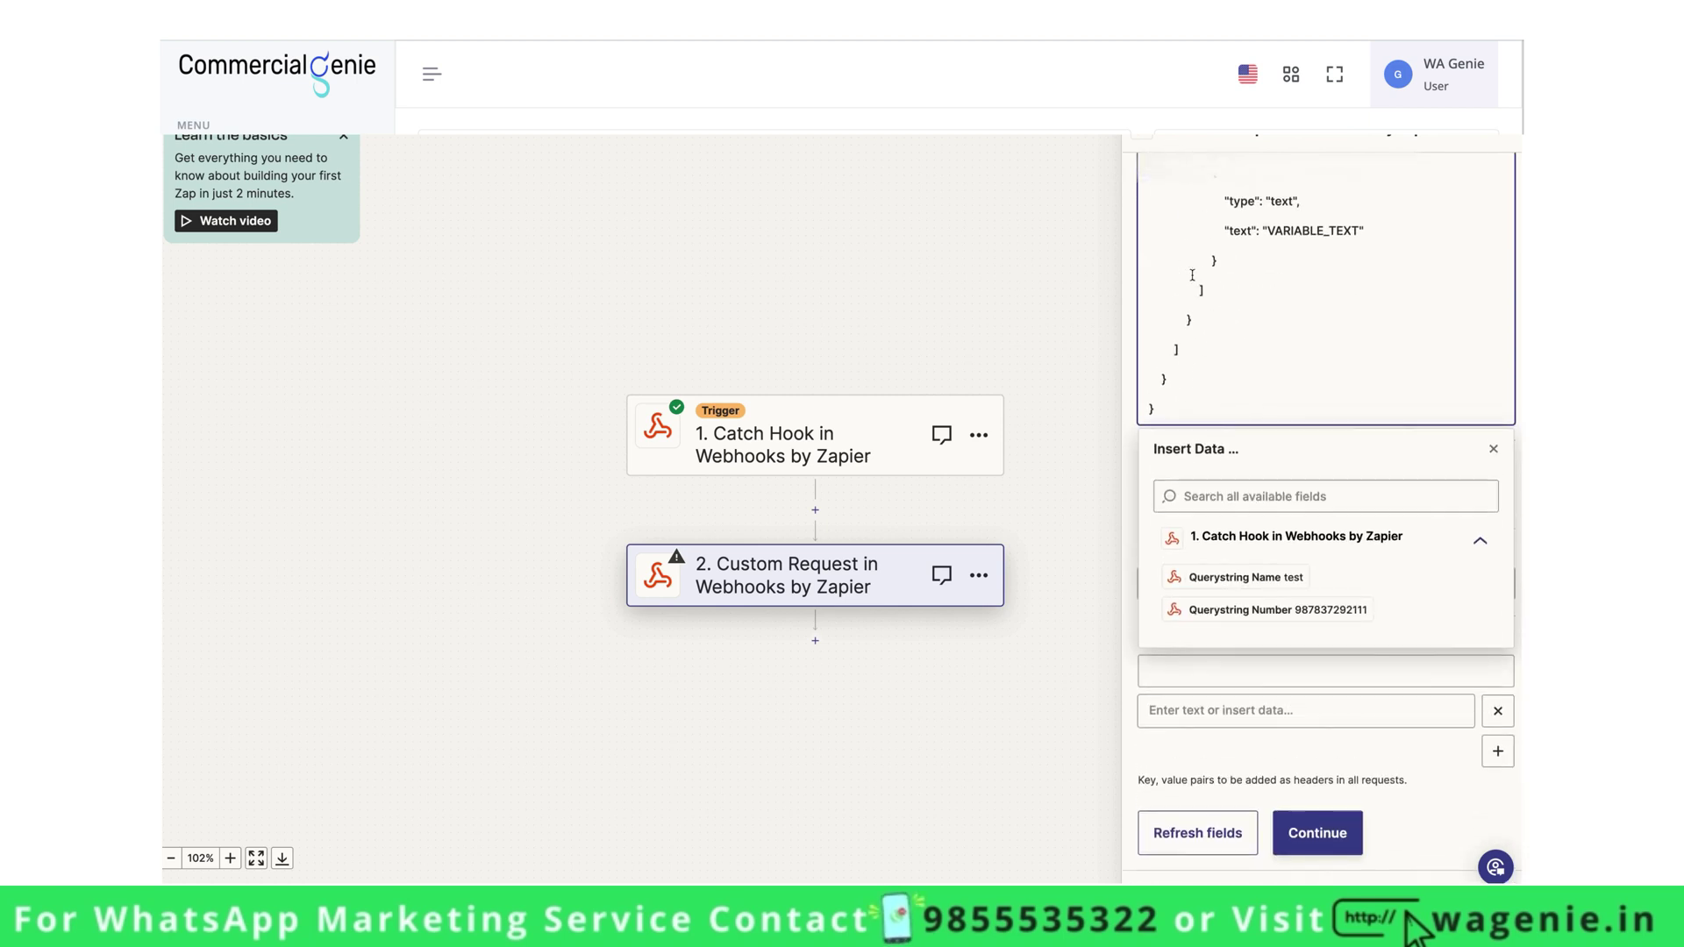
scroll(1192, 276, "up", 6)
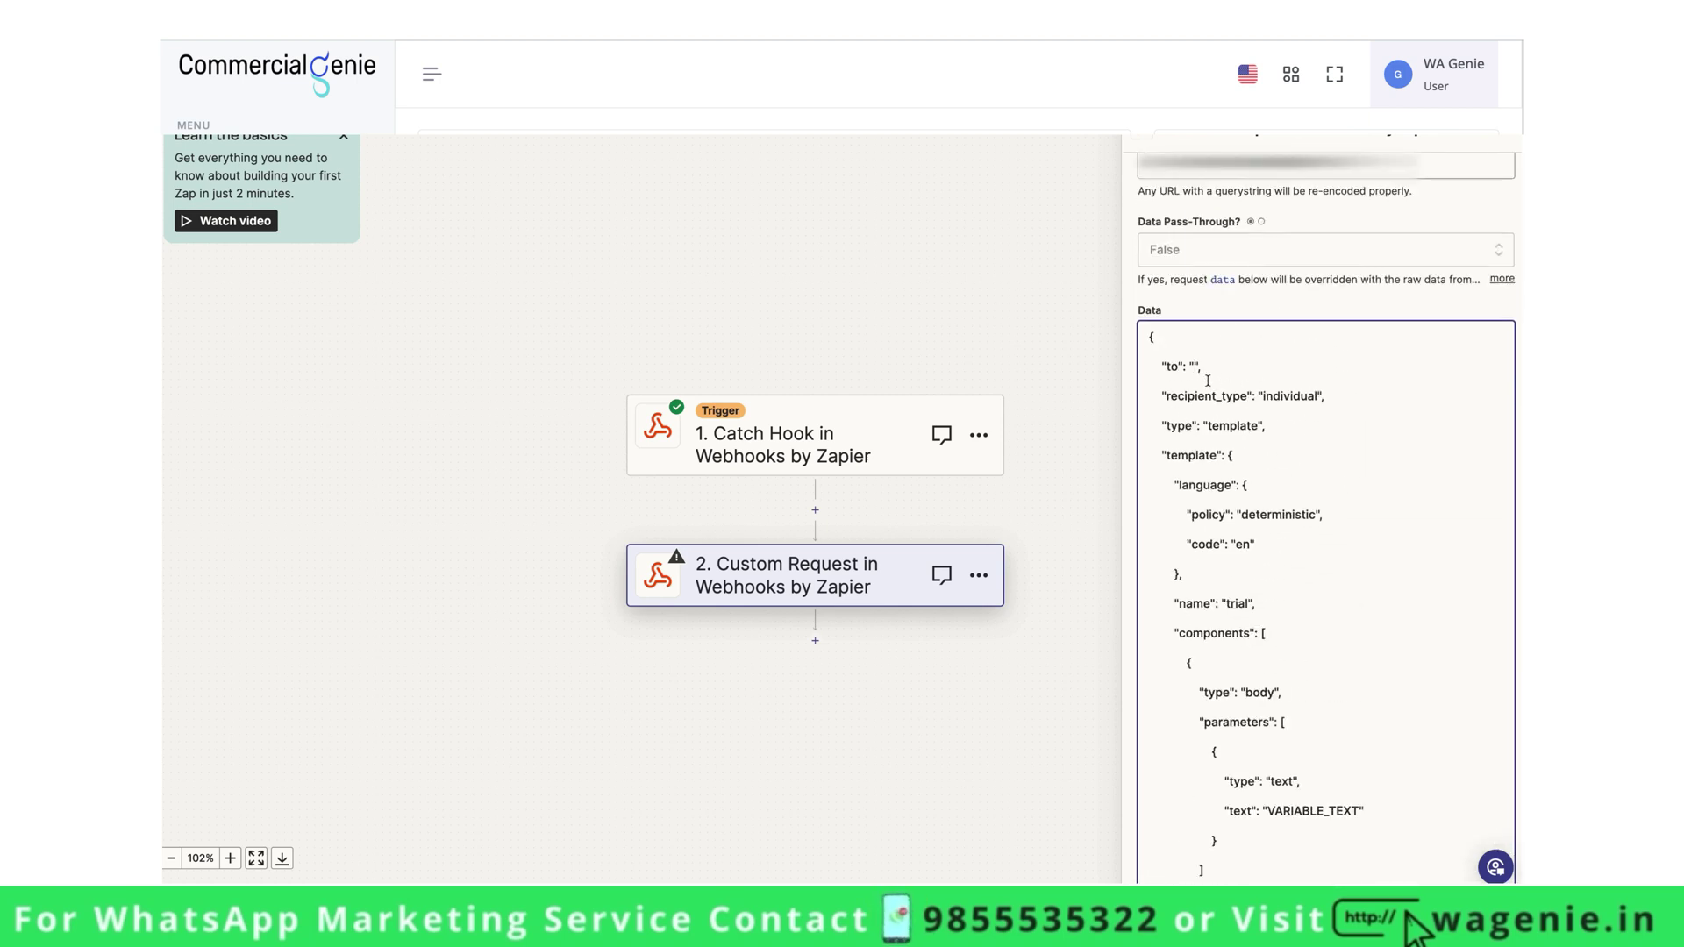
scroll(1239, 661, "down", 7)
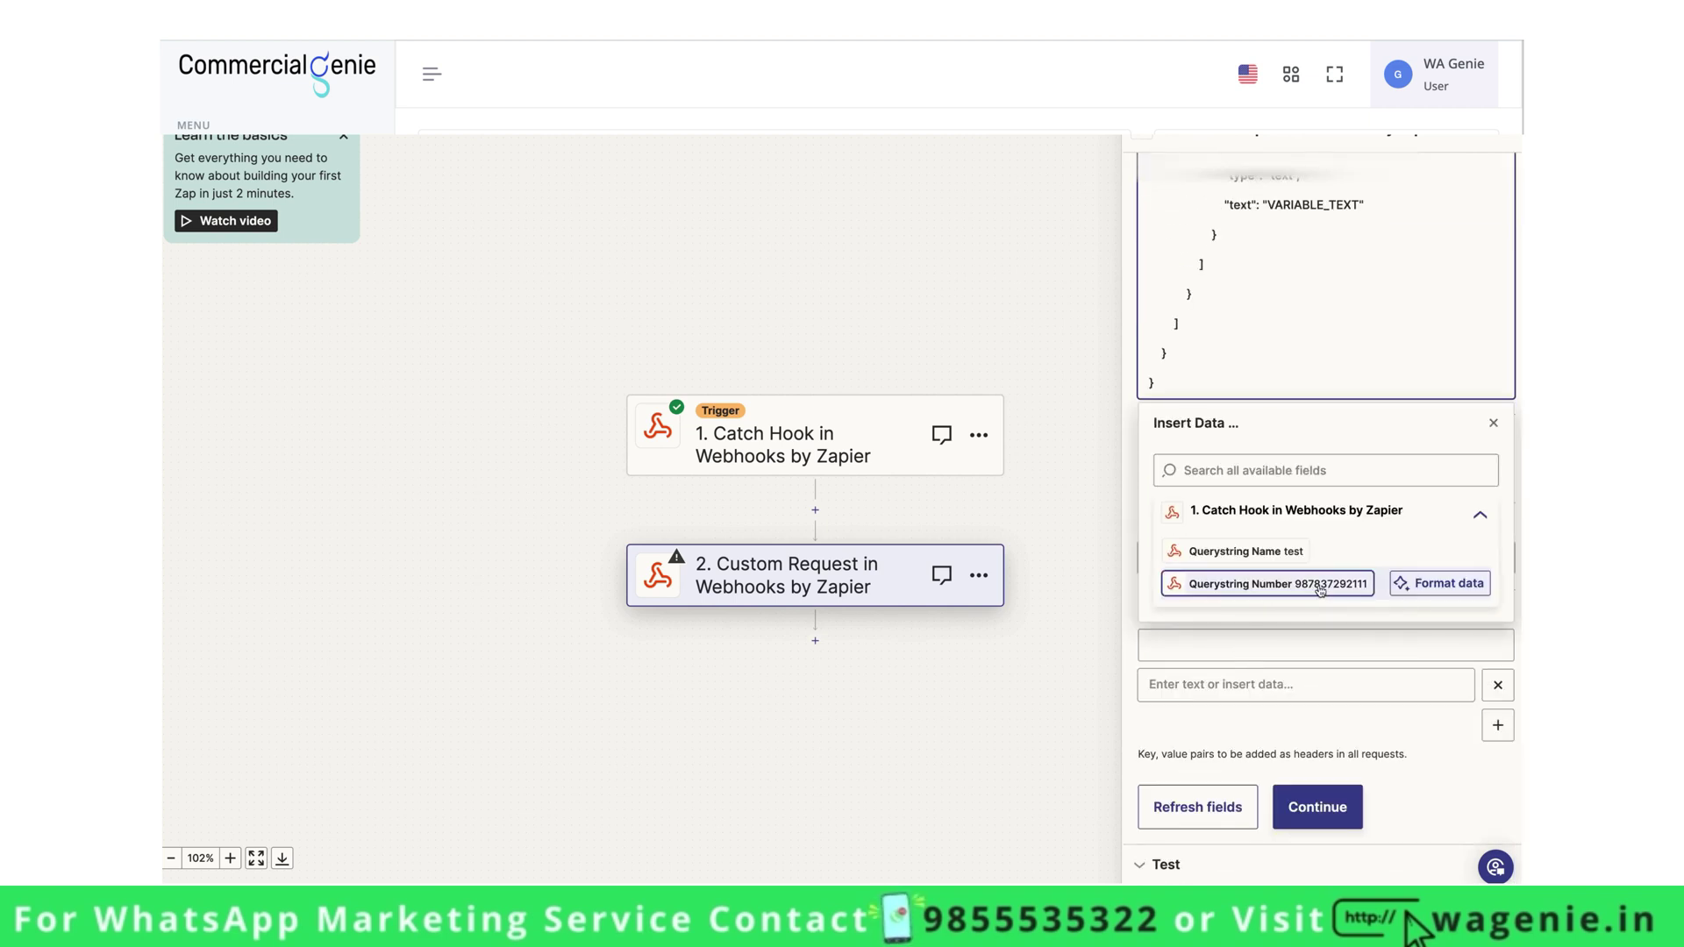
left_click(1320, 584)
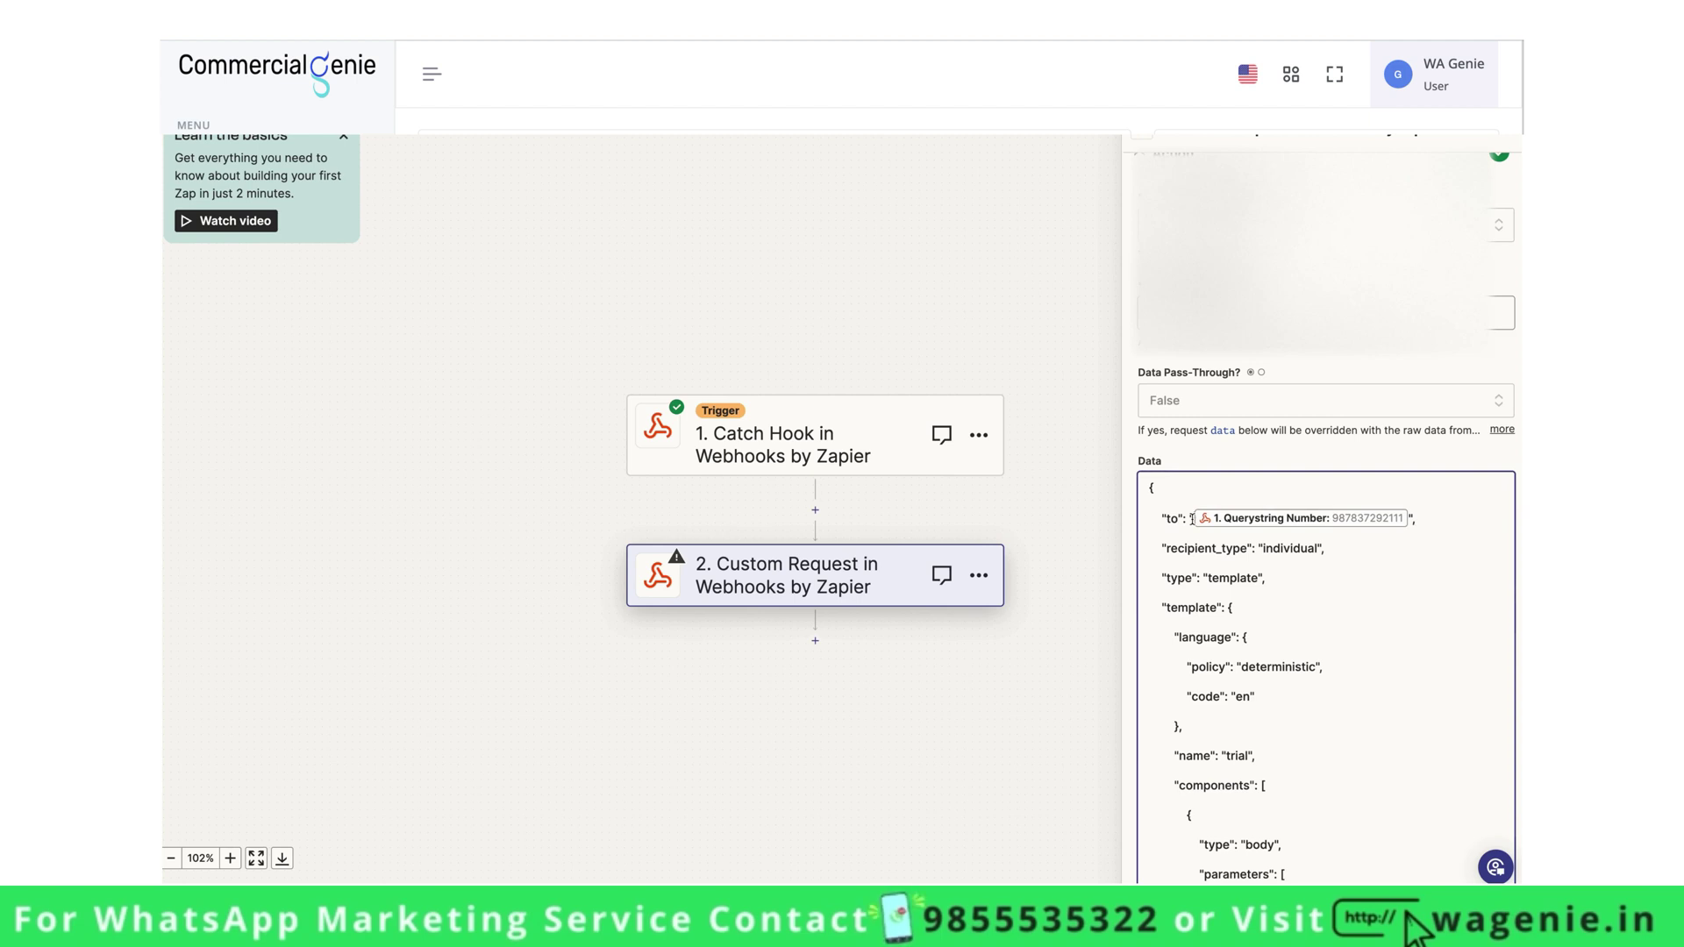
Try the country code 91 as a prefix before the Querystring Number field and remove it again
type("91")
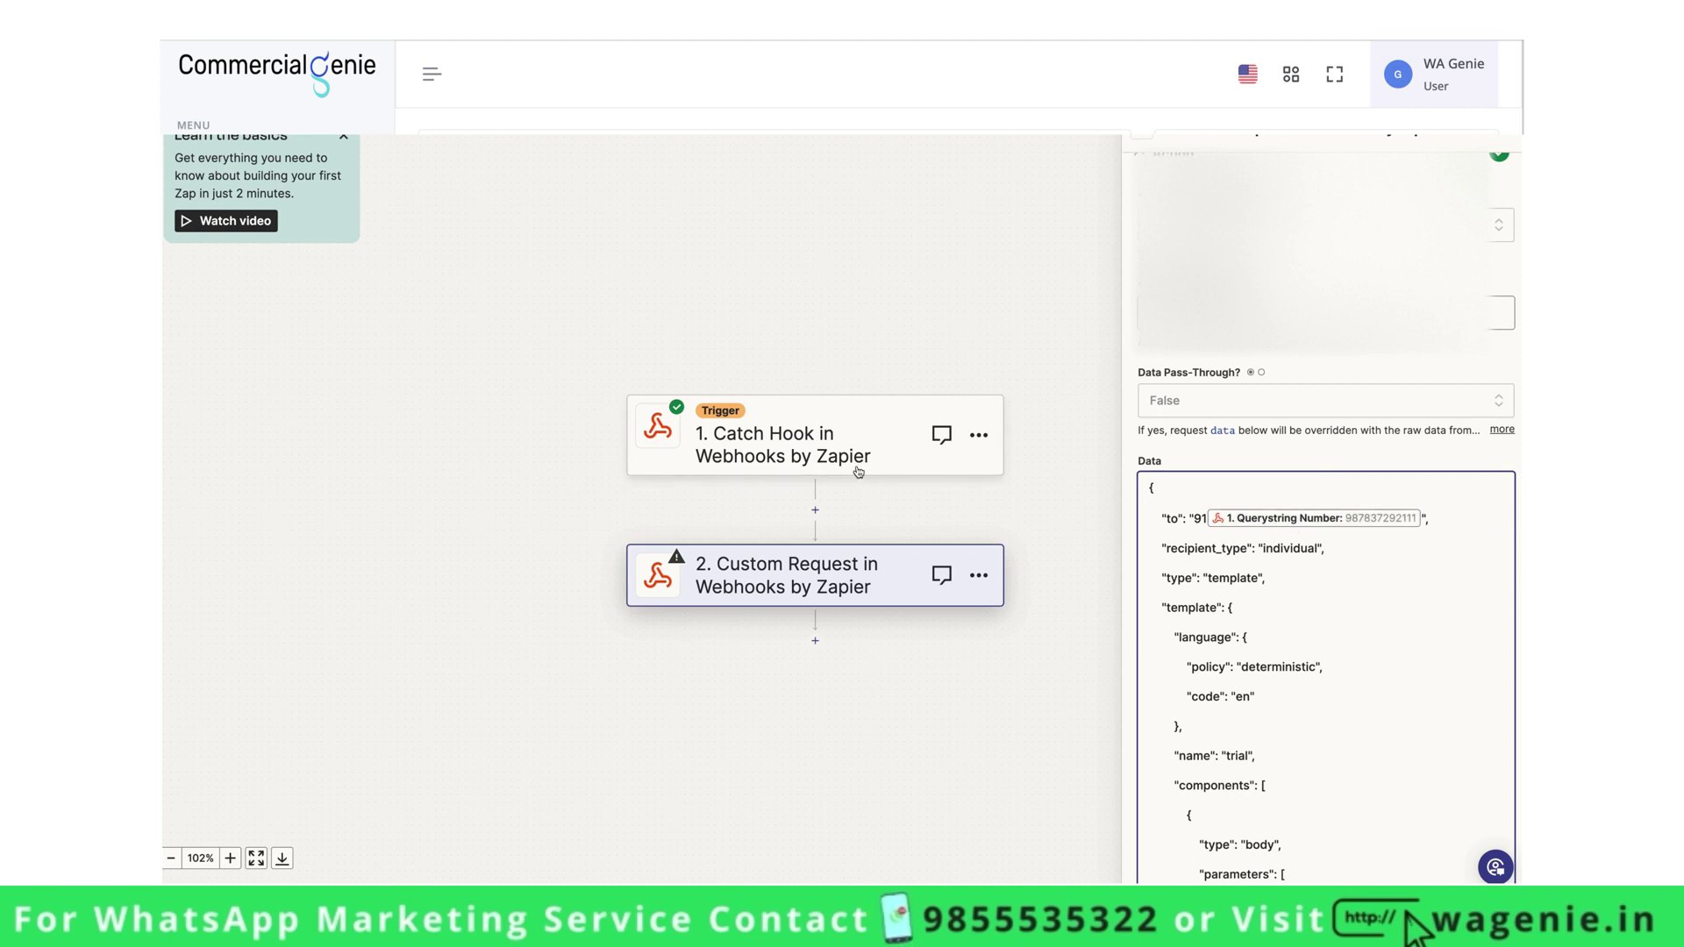
double_click(1200, 519)
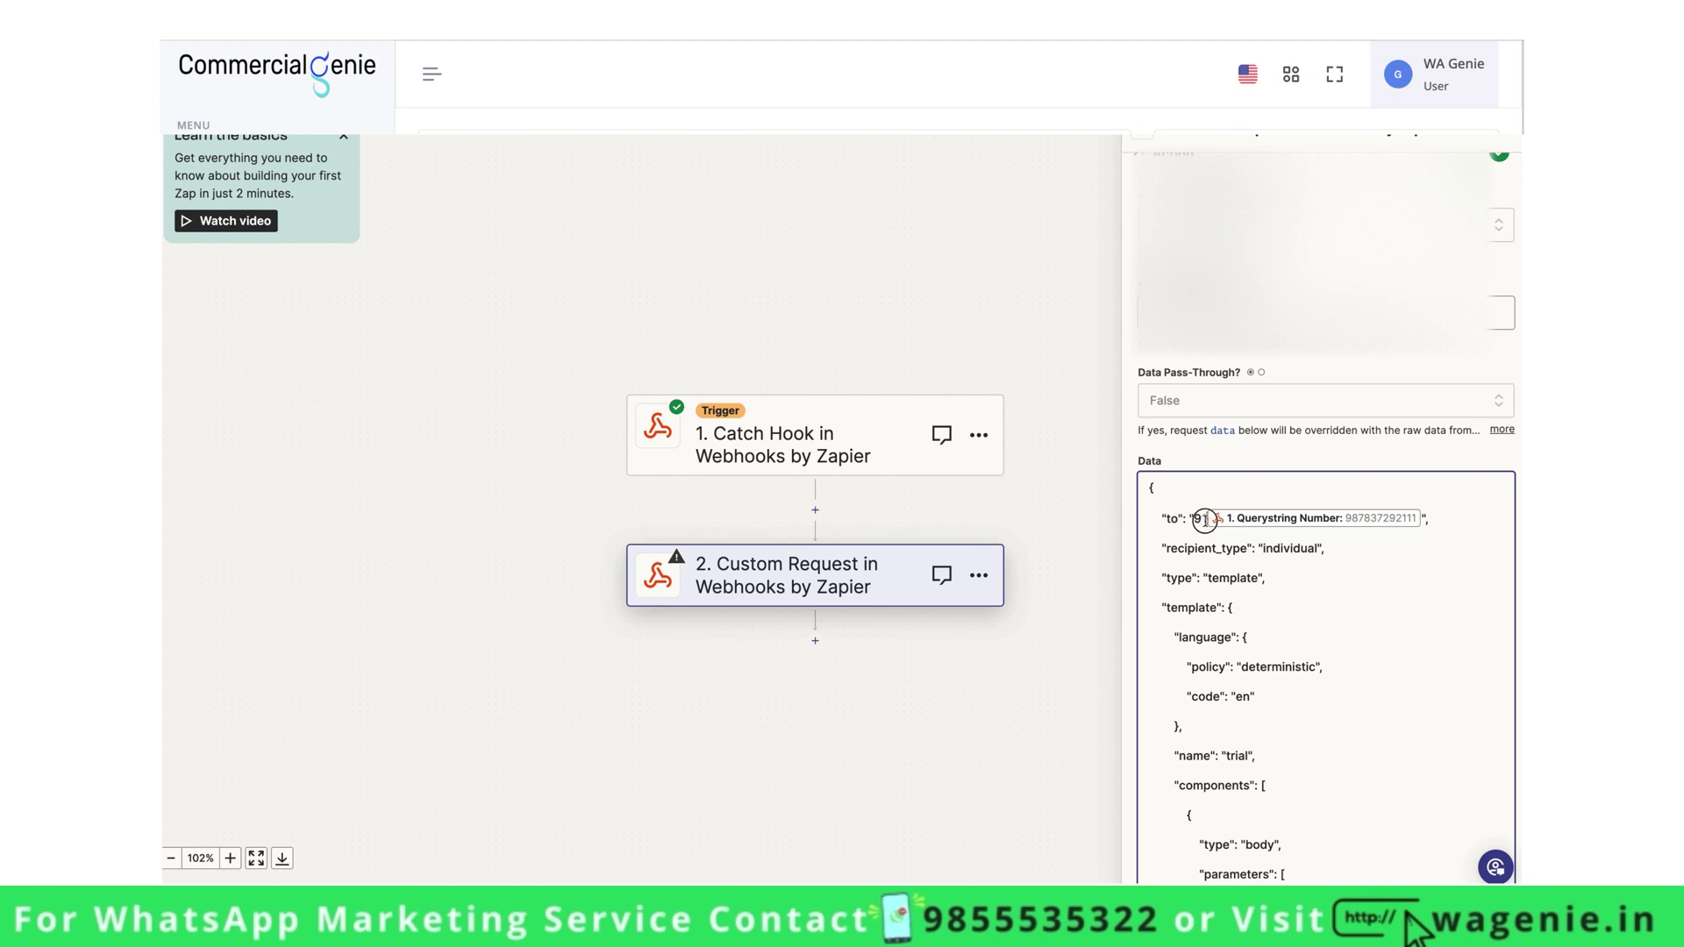
key("BackSpace")
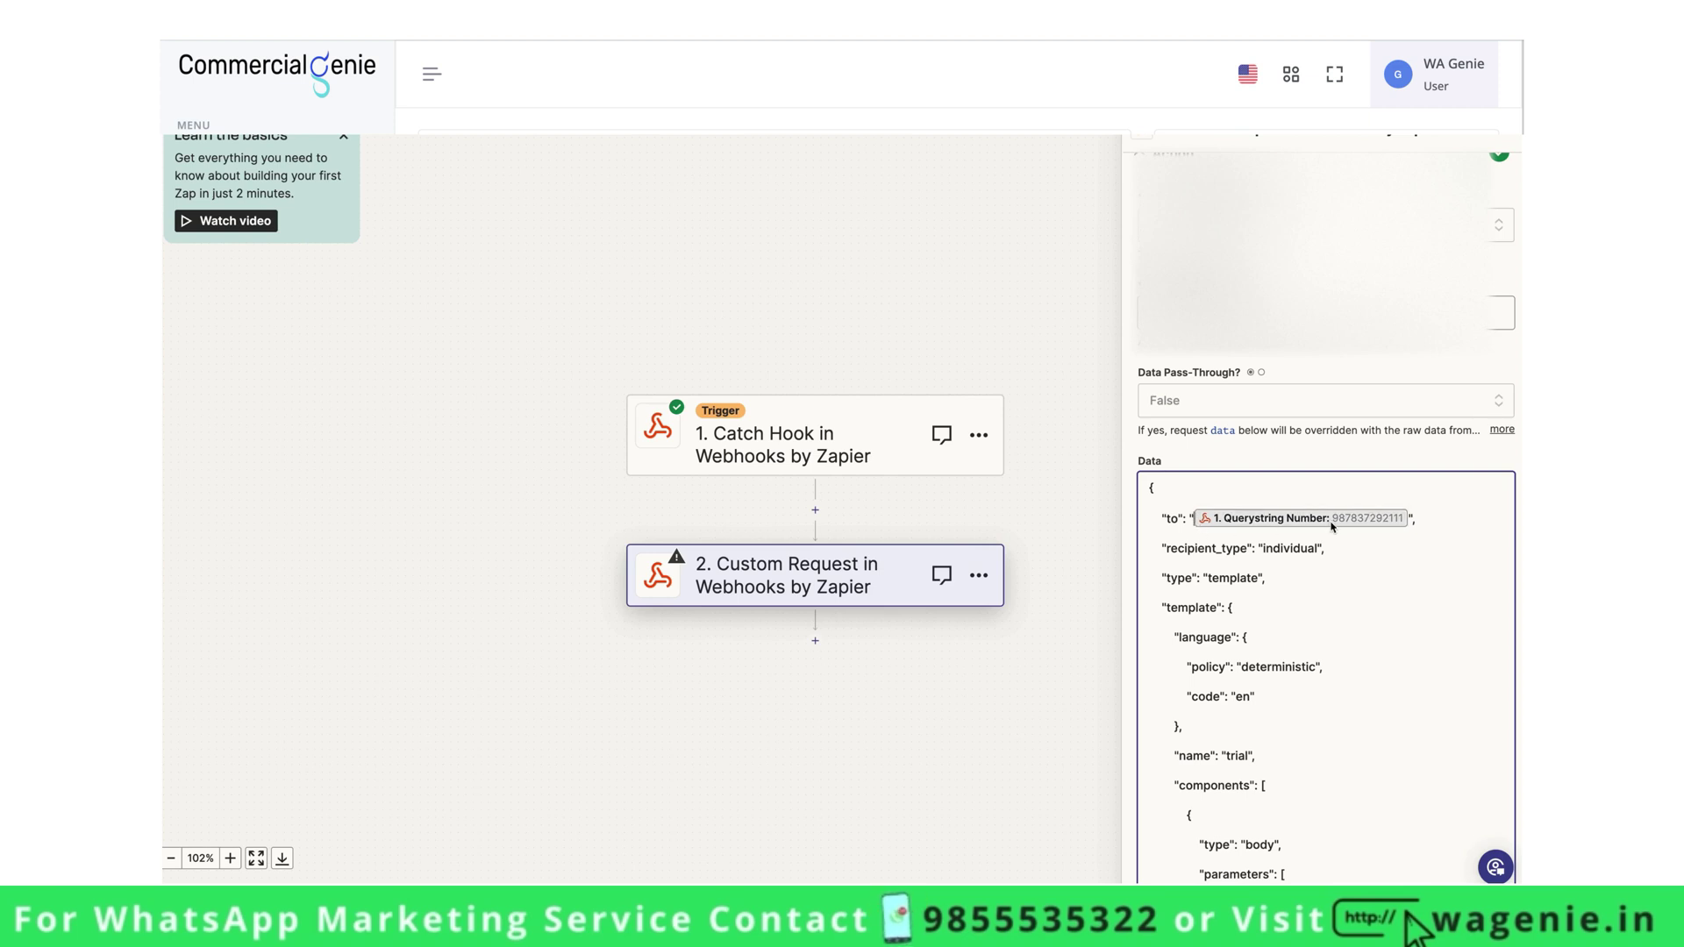
Preview the trial template on the WABA templates page and examine the {{1}} variable in its message
scroll(1329, 525, "down", 4)
scroll(1330, 522, "down", 3)
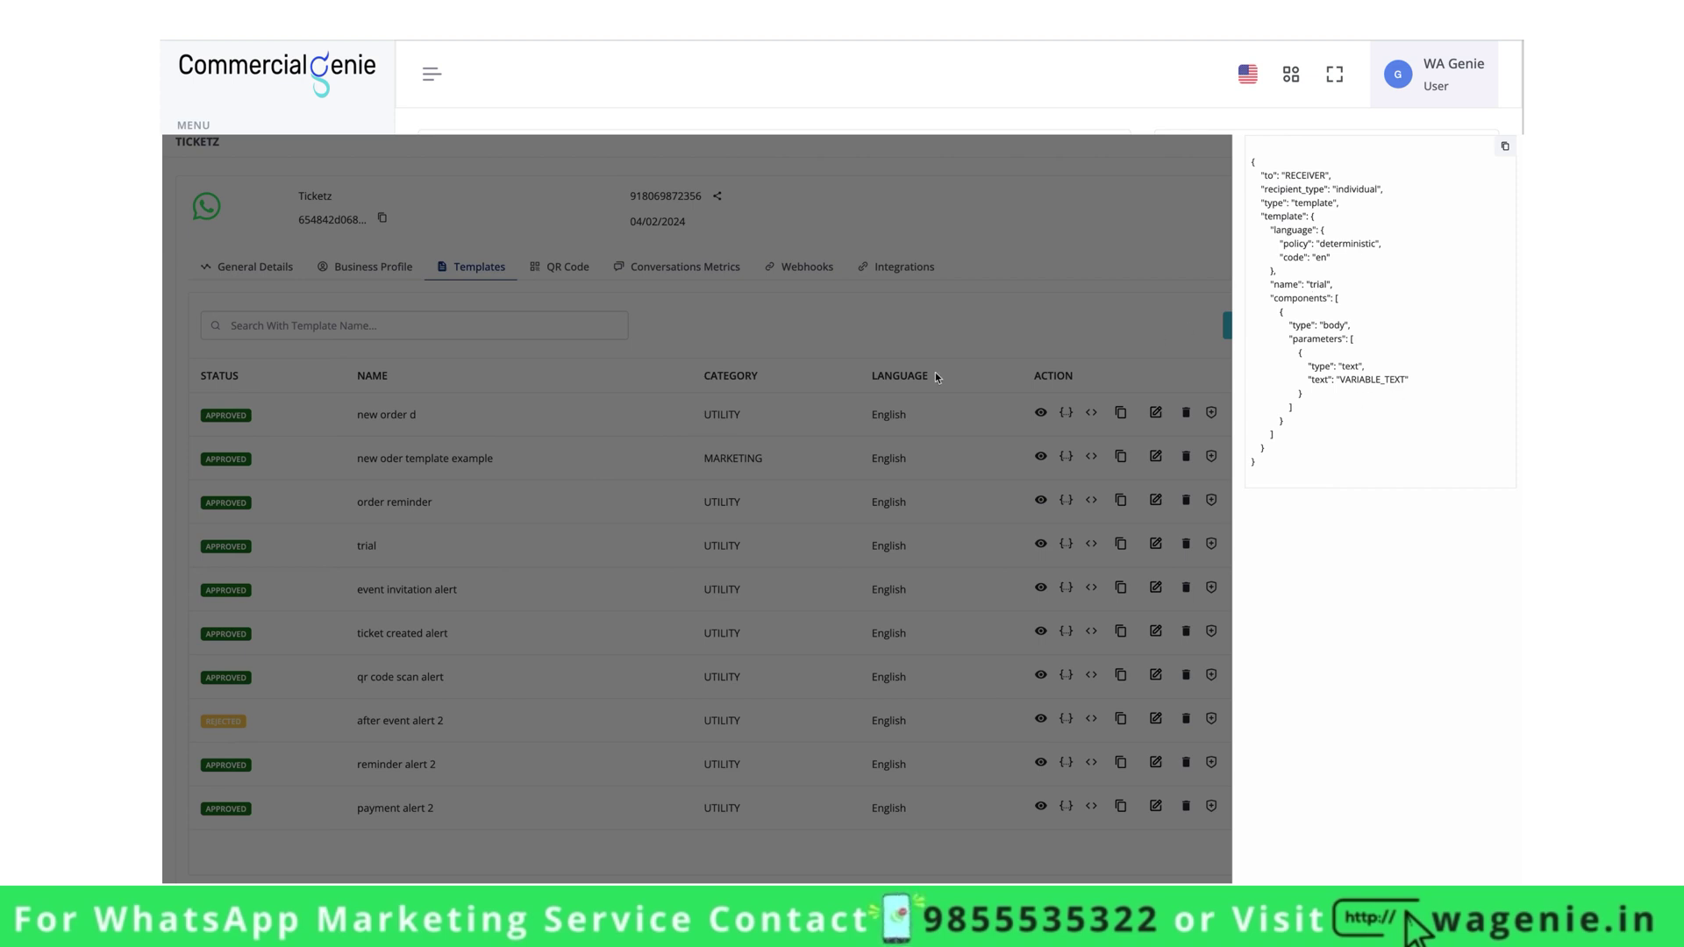
left_click(944, 405)
left_click(1041, 550)
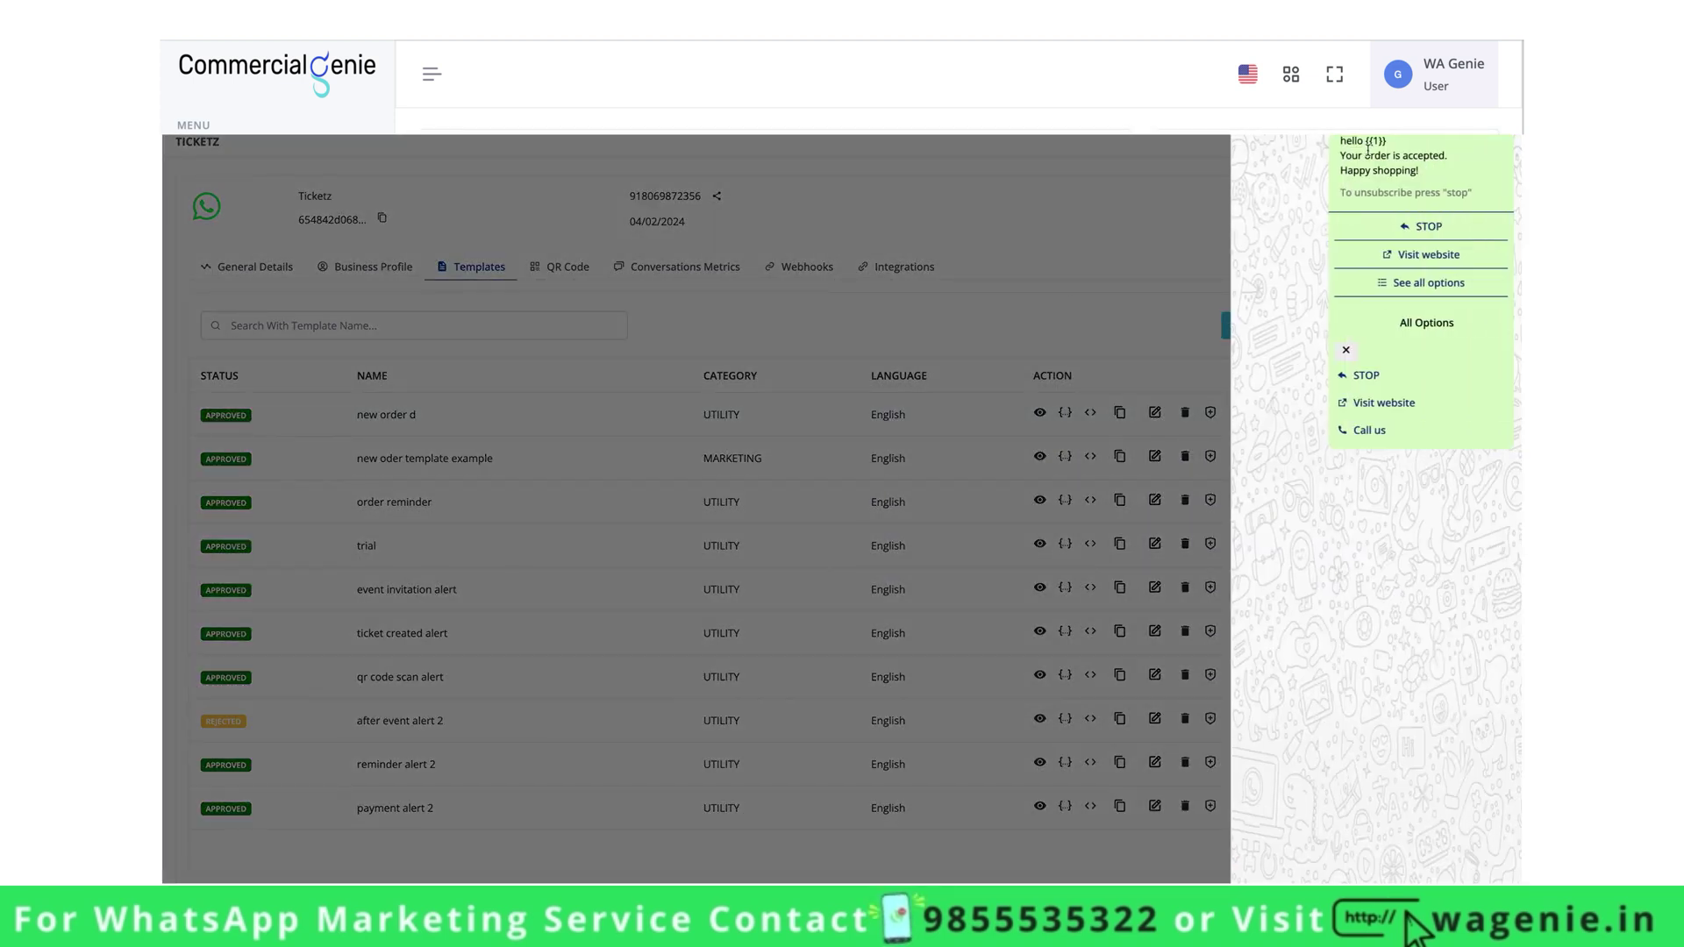
left_click_drag(1368, 149, 1393, 151)
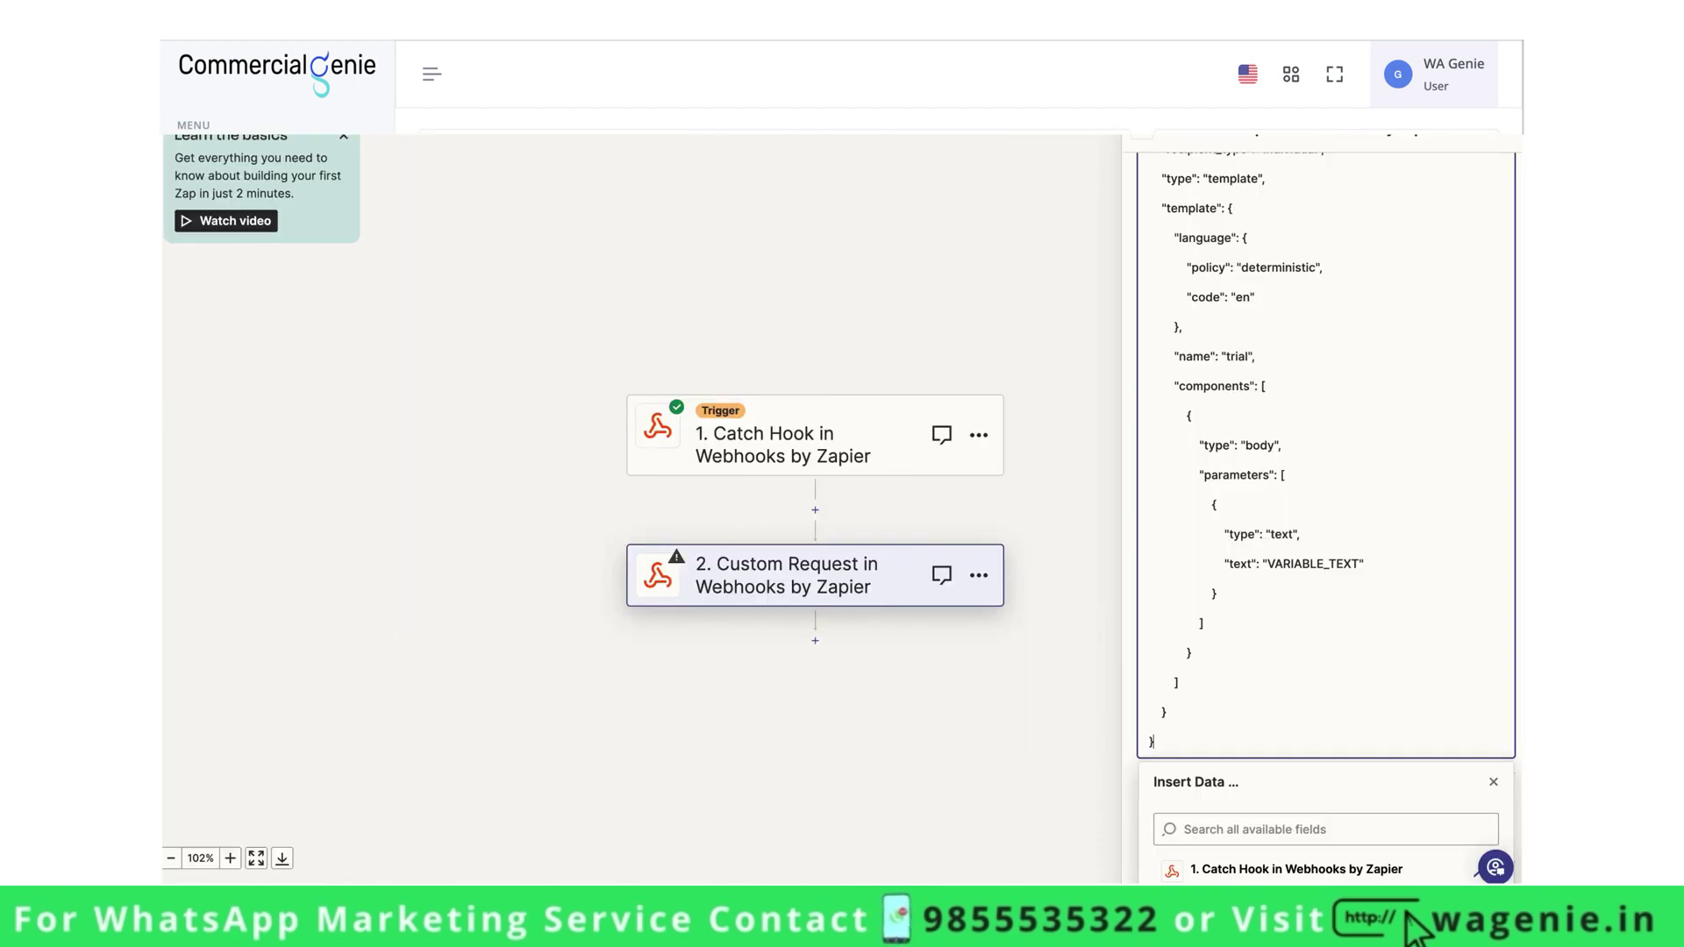
Replace the VARIABLE_TEXT placeholder in the JSON's body parameter with the trigger's Querystring Name field
double_click(1283, 563)
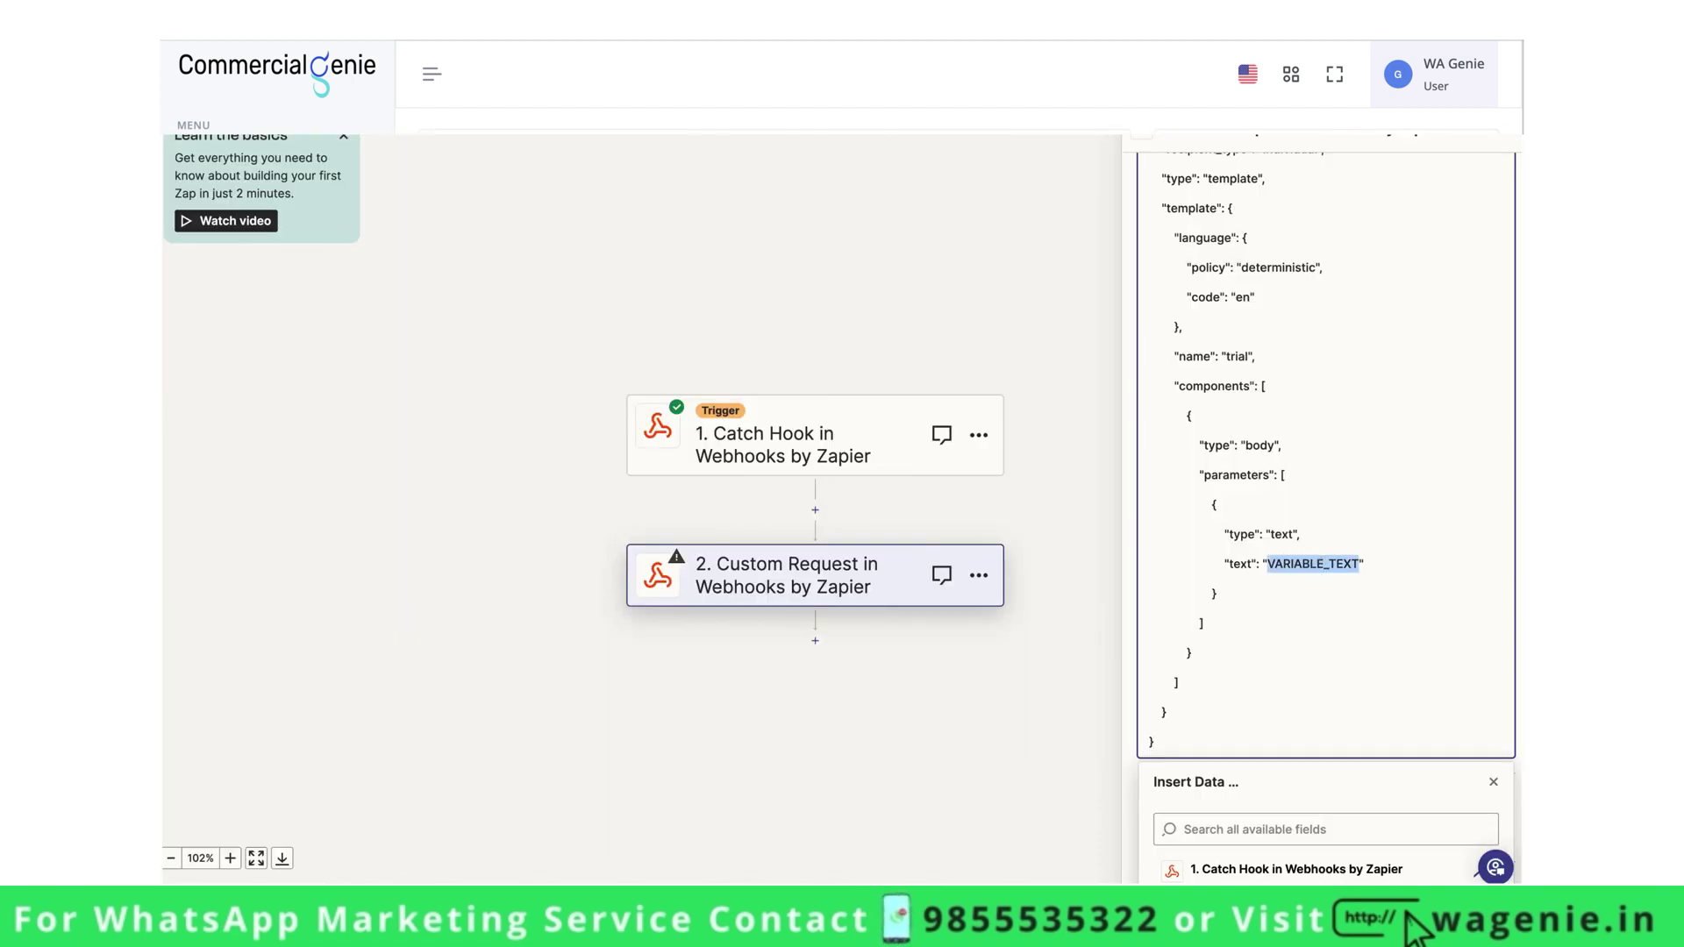
key("BackSpace")
scroll(1260, 567, "down", 1)
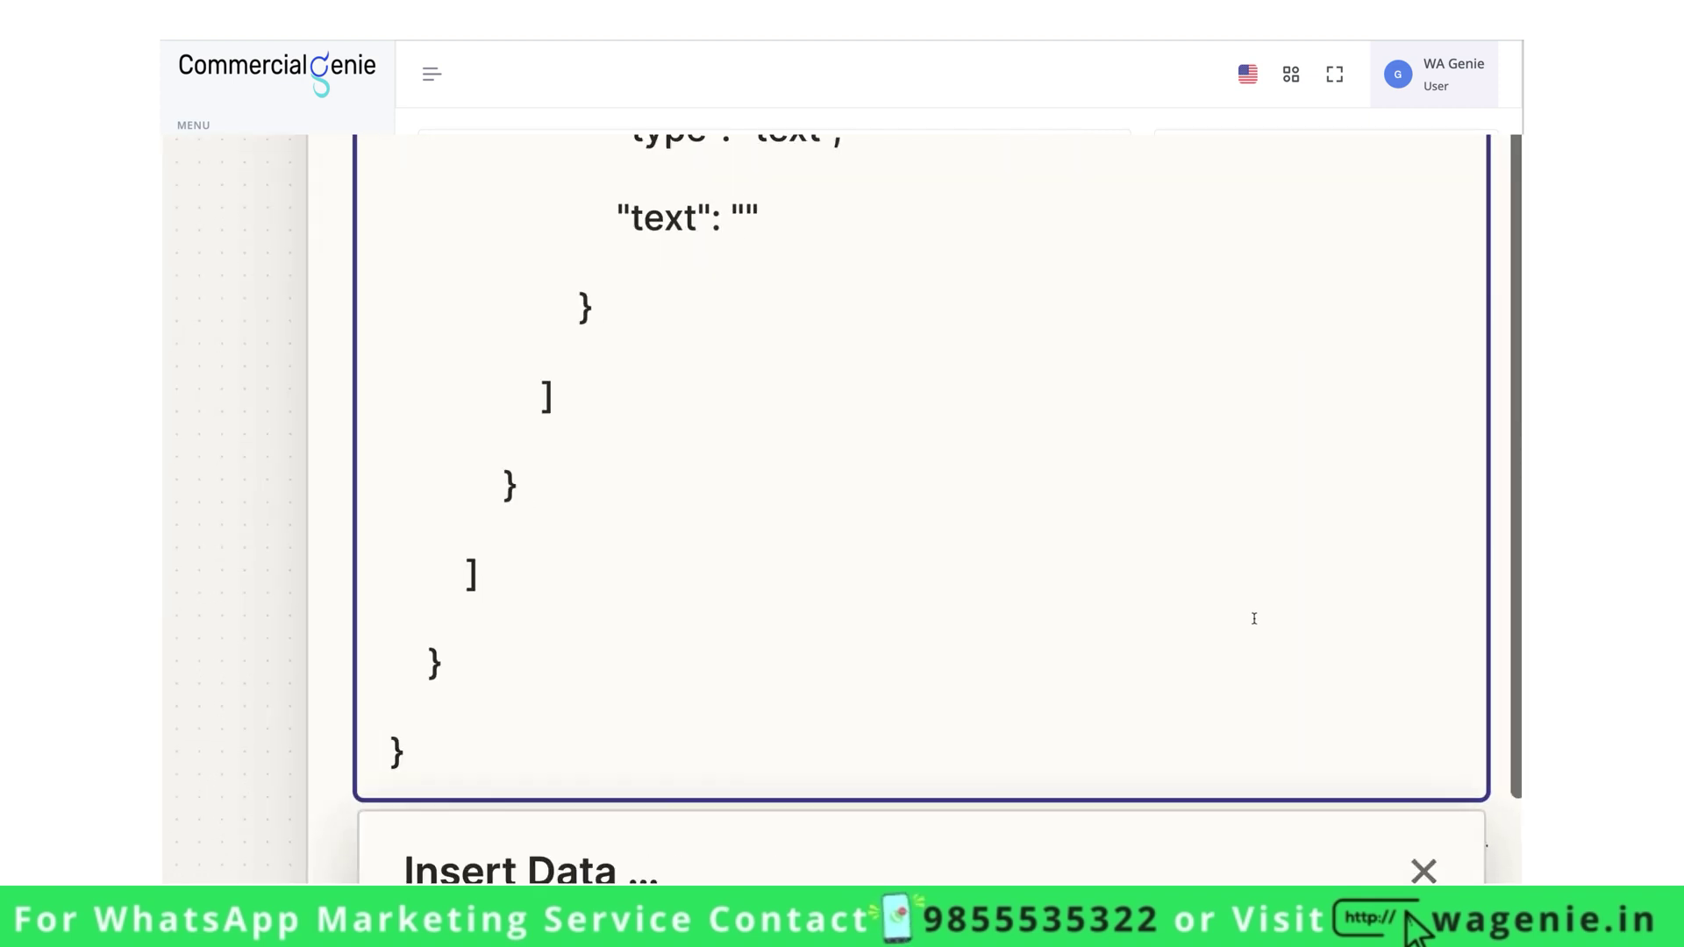
scroll(1297, 766, "down", 3)
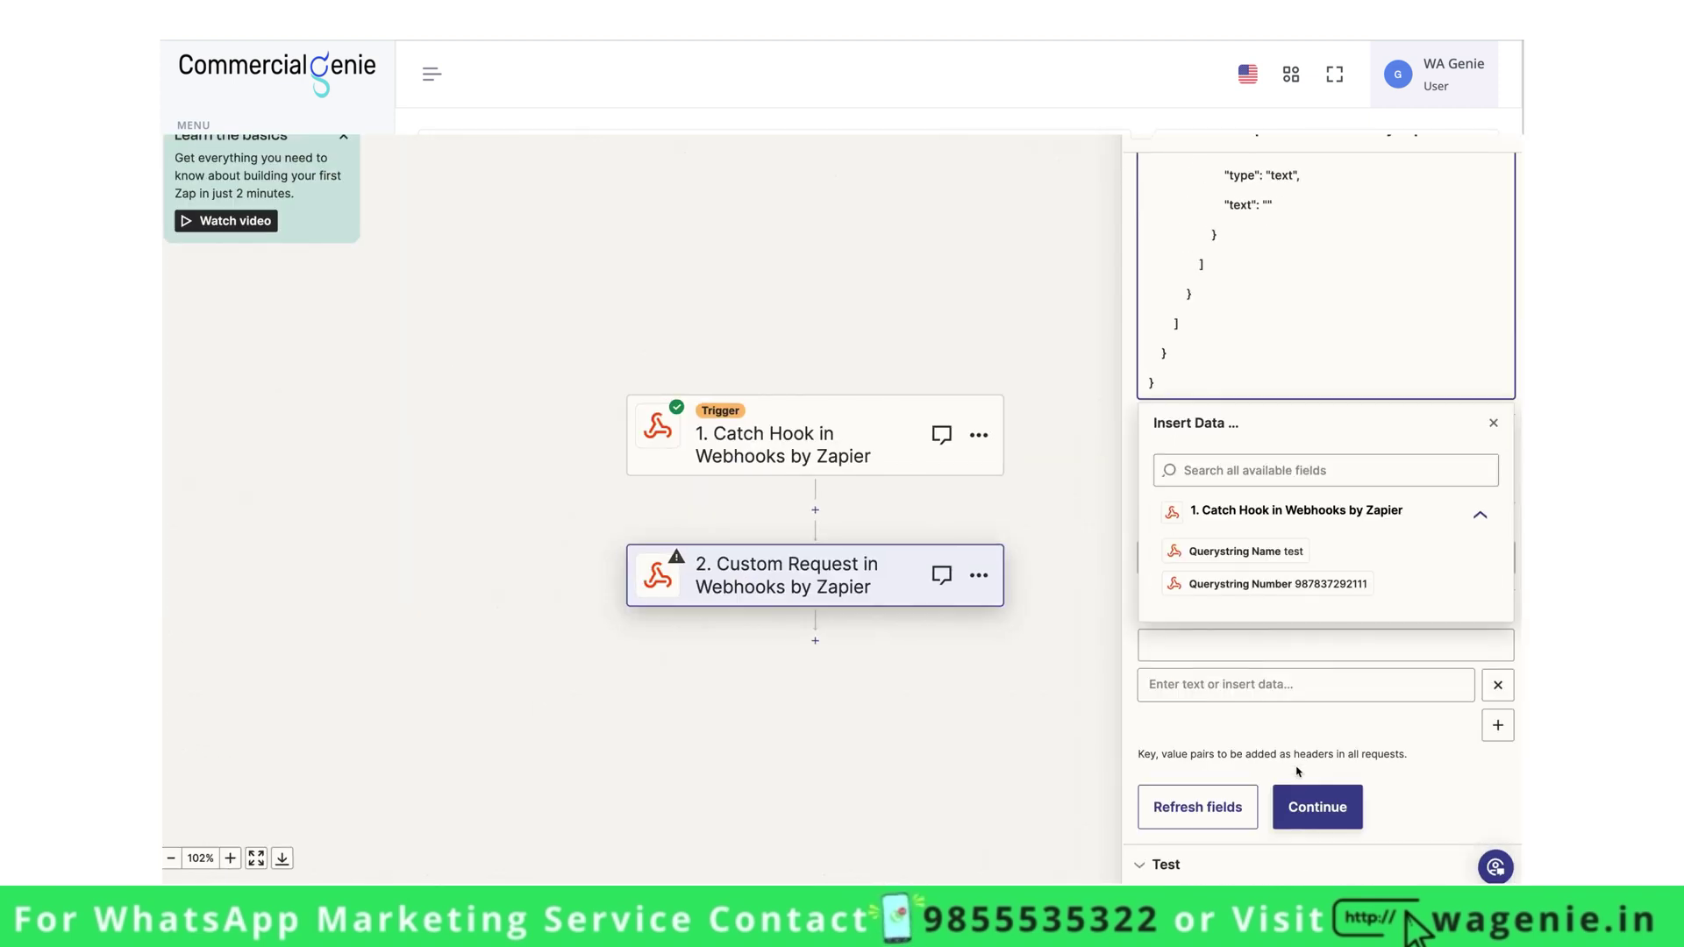
left_click(1234, 550)
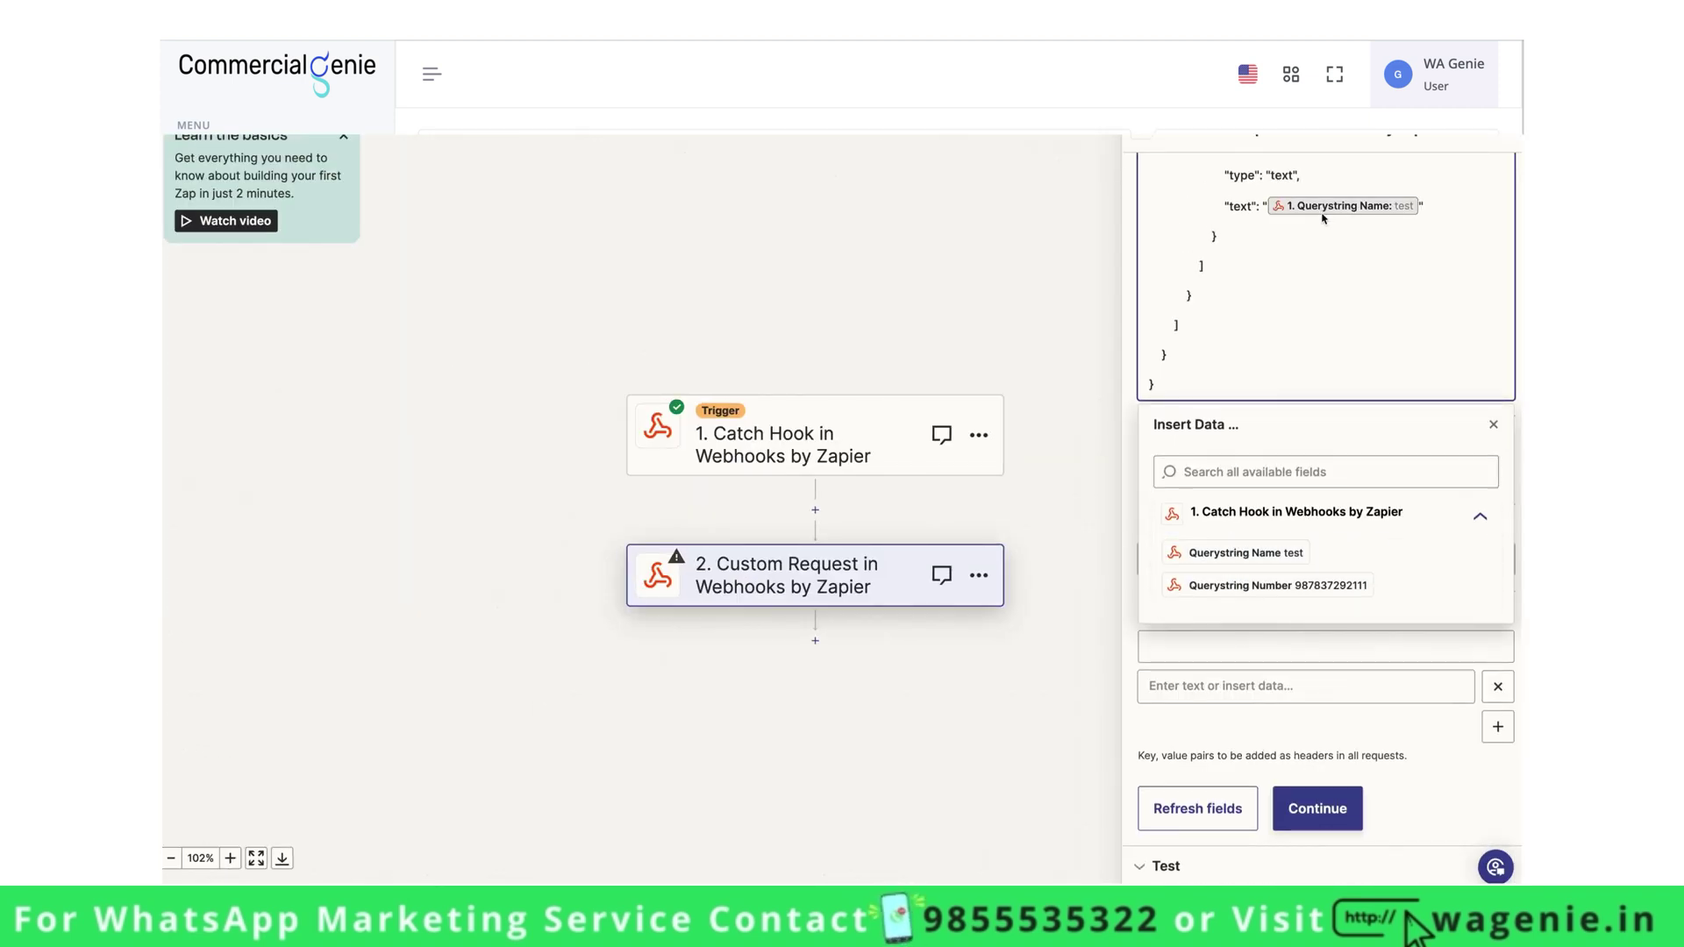
left_click(1253, 205)
scroll(1252, 202, "up", 1)
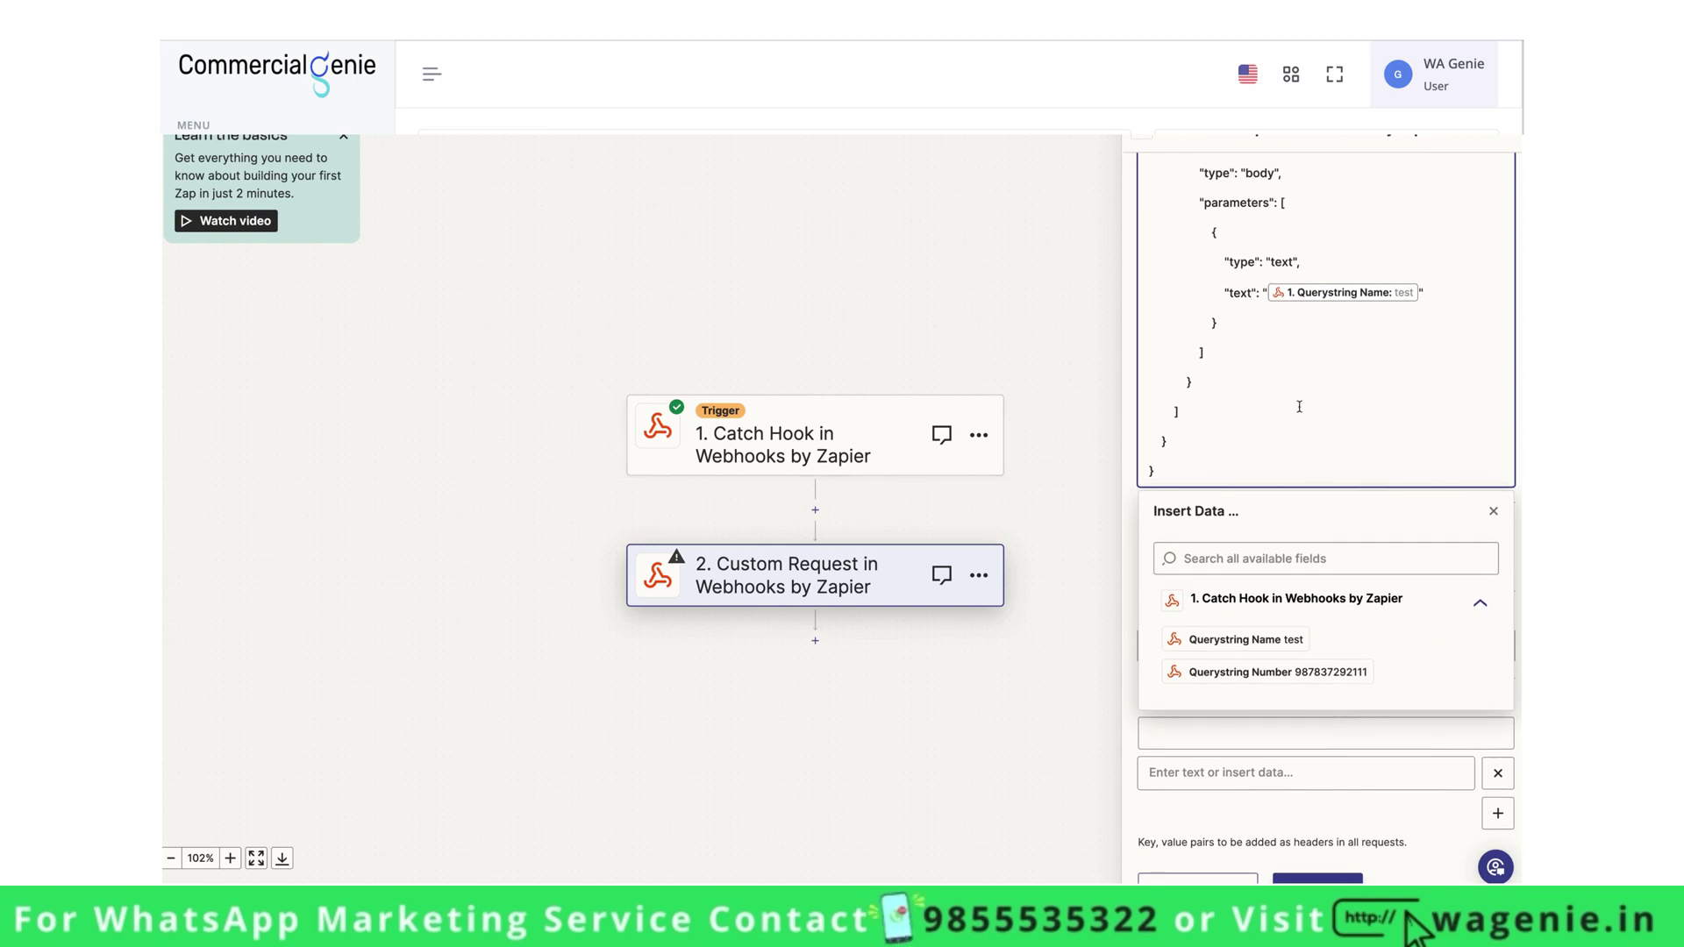
left_click(1494, 511)
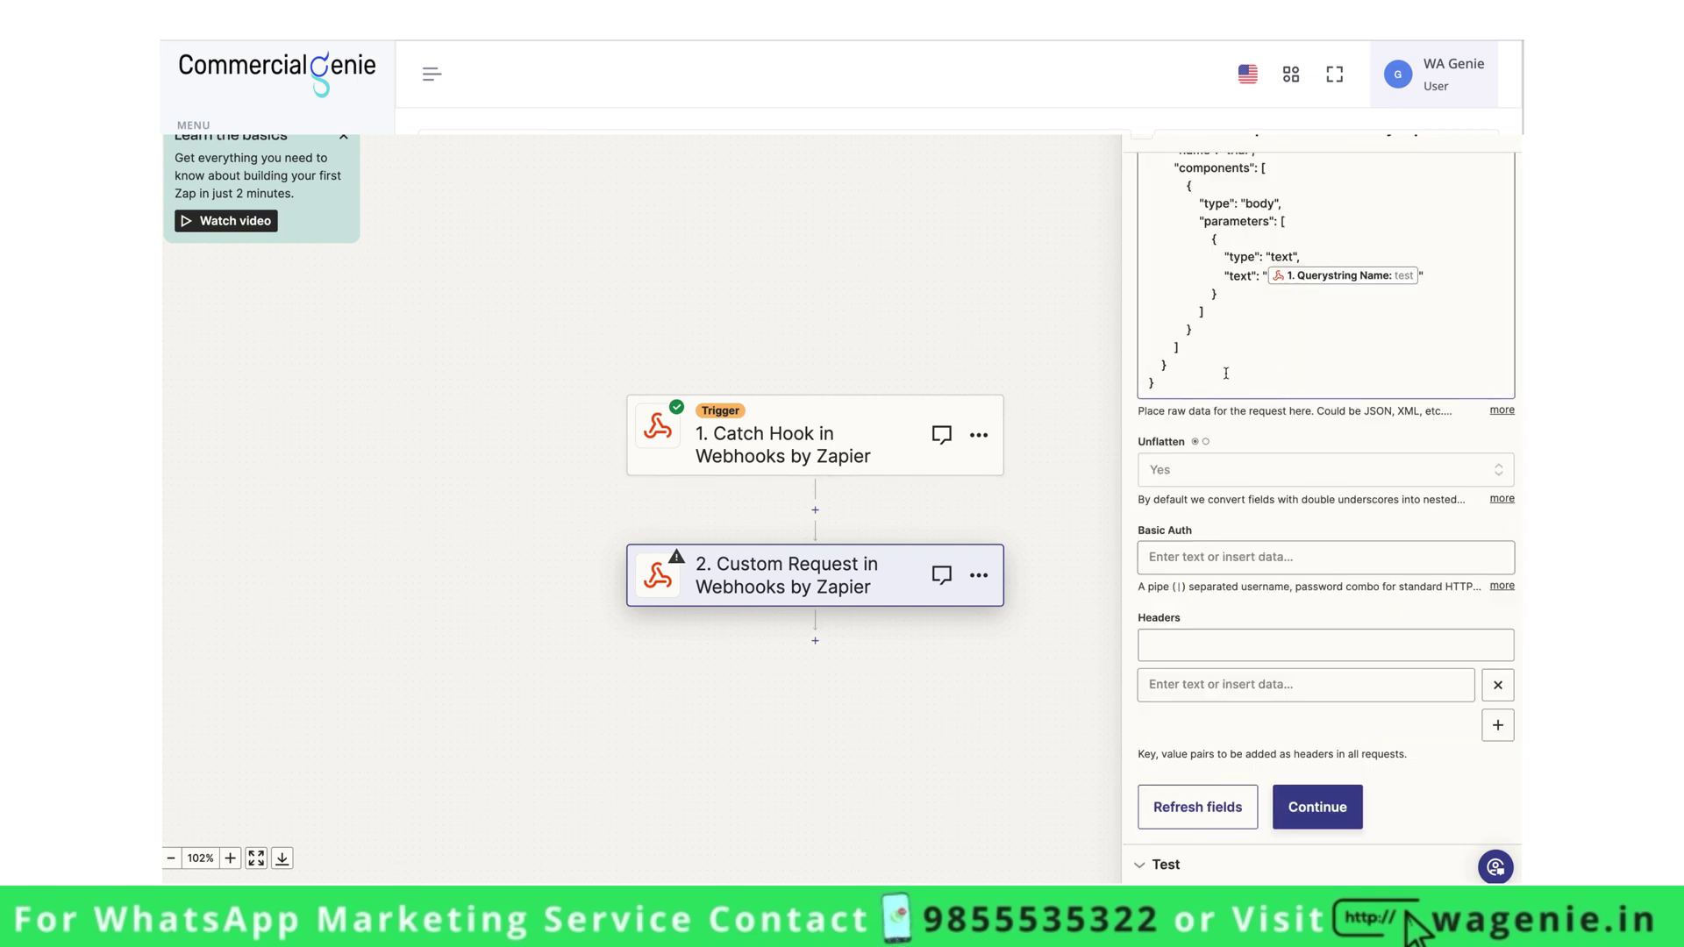
Set Unflatten to No and copy the API-KEY header name from the Send Template Message documentation into the first header's key
left_click(1166, 472)
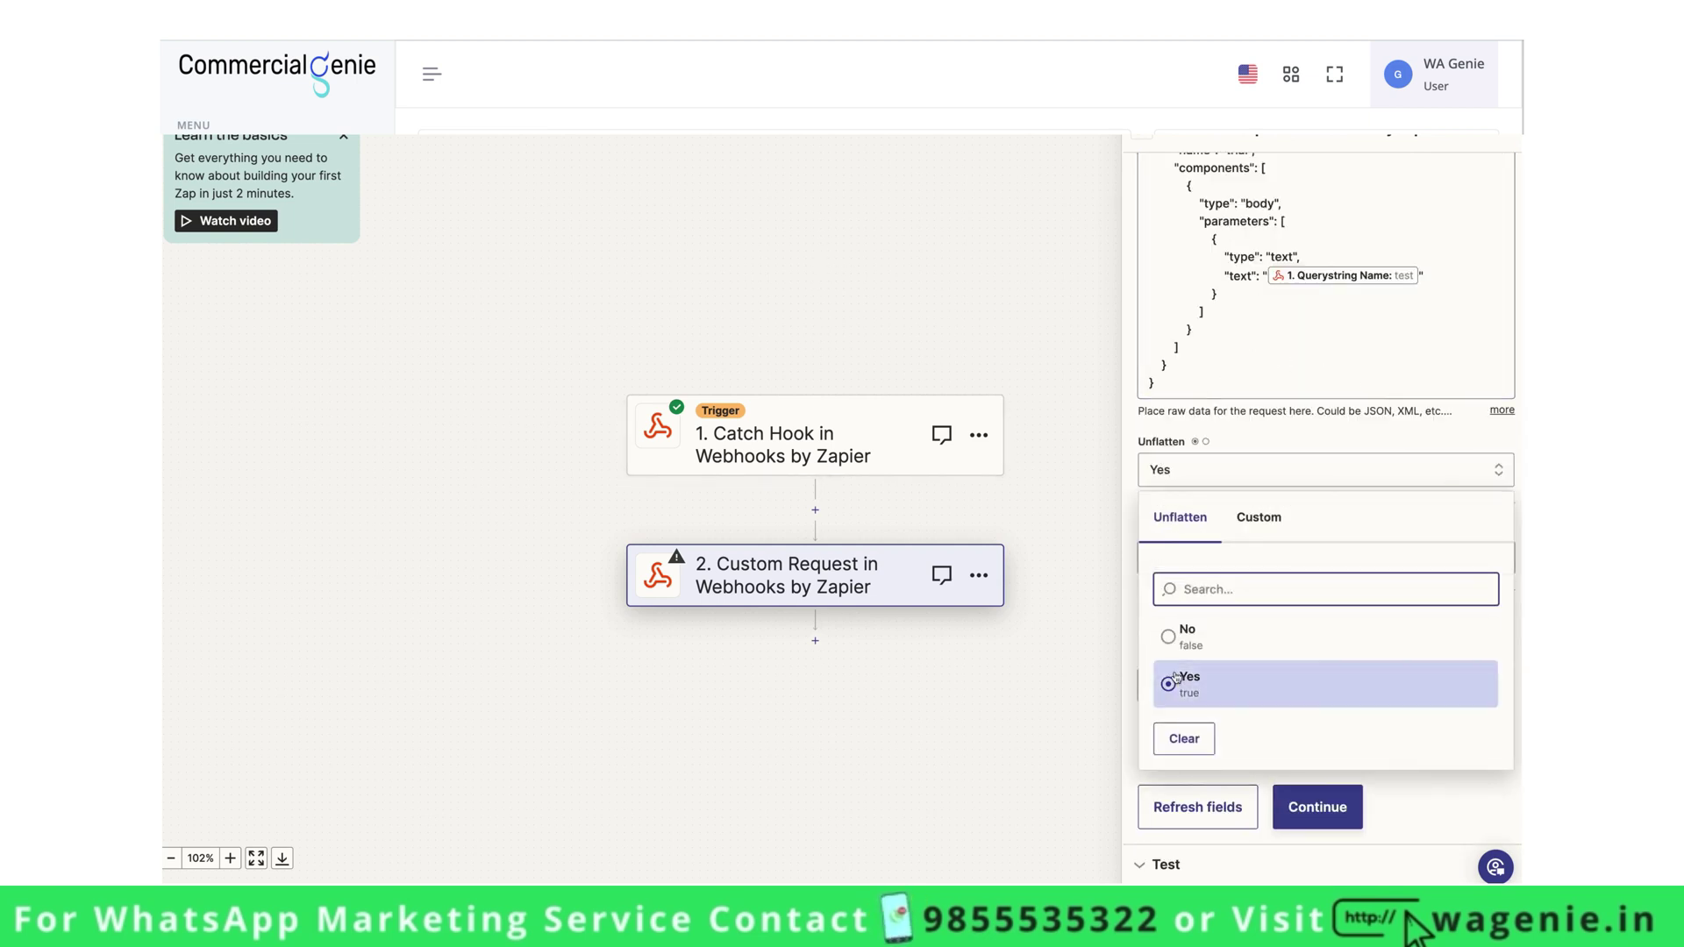
left_click(1175, 642)
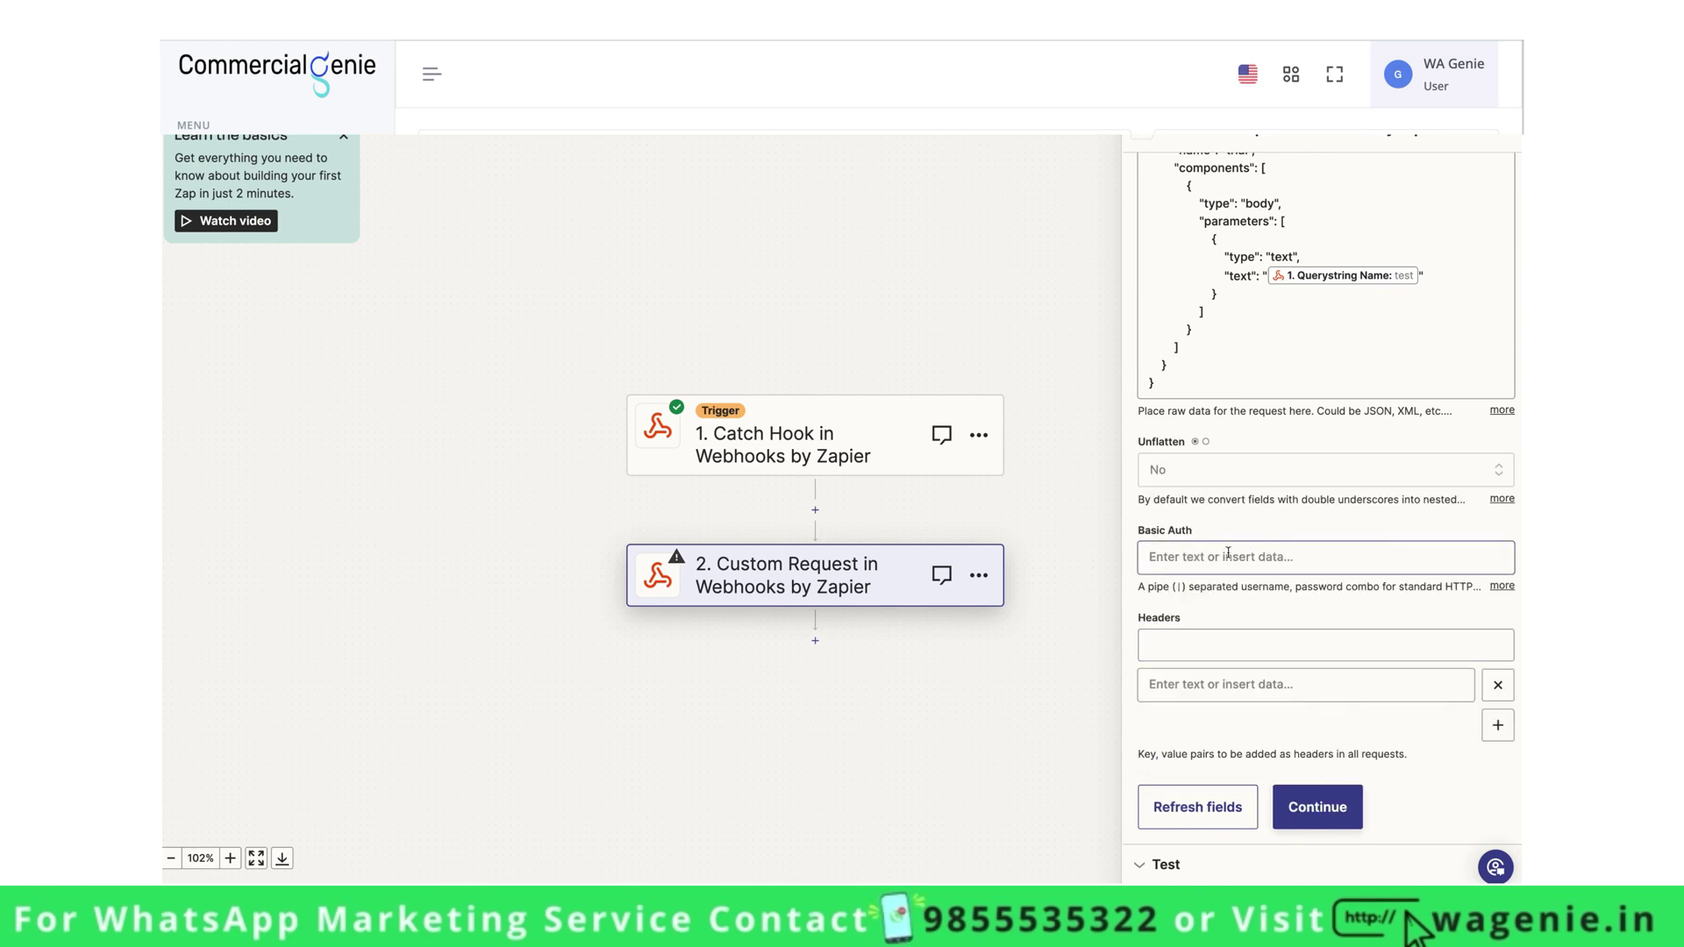
left_click(1199, 643)
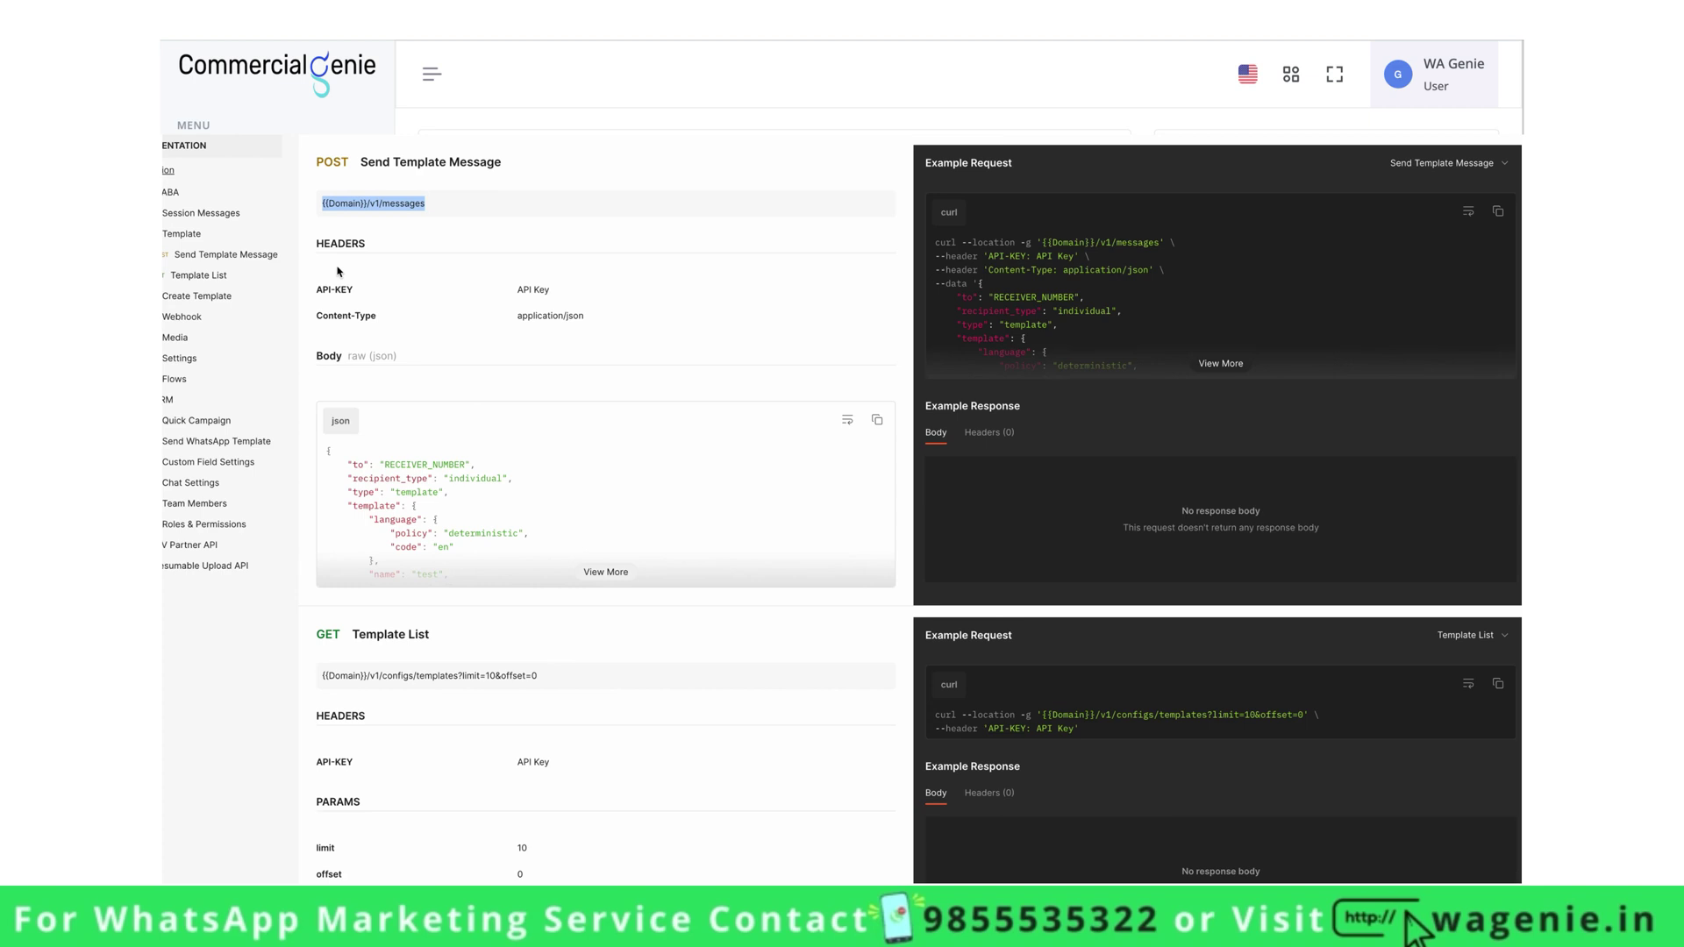
triple_click(338, 291)
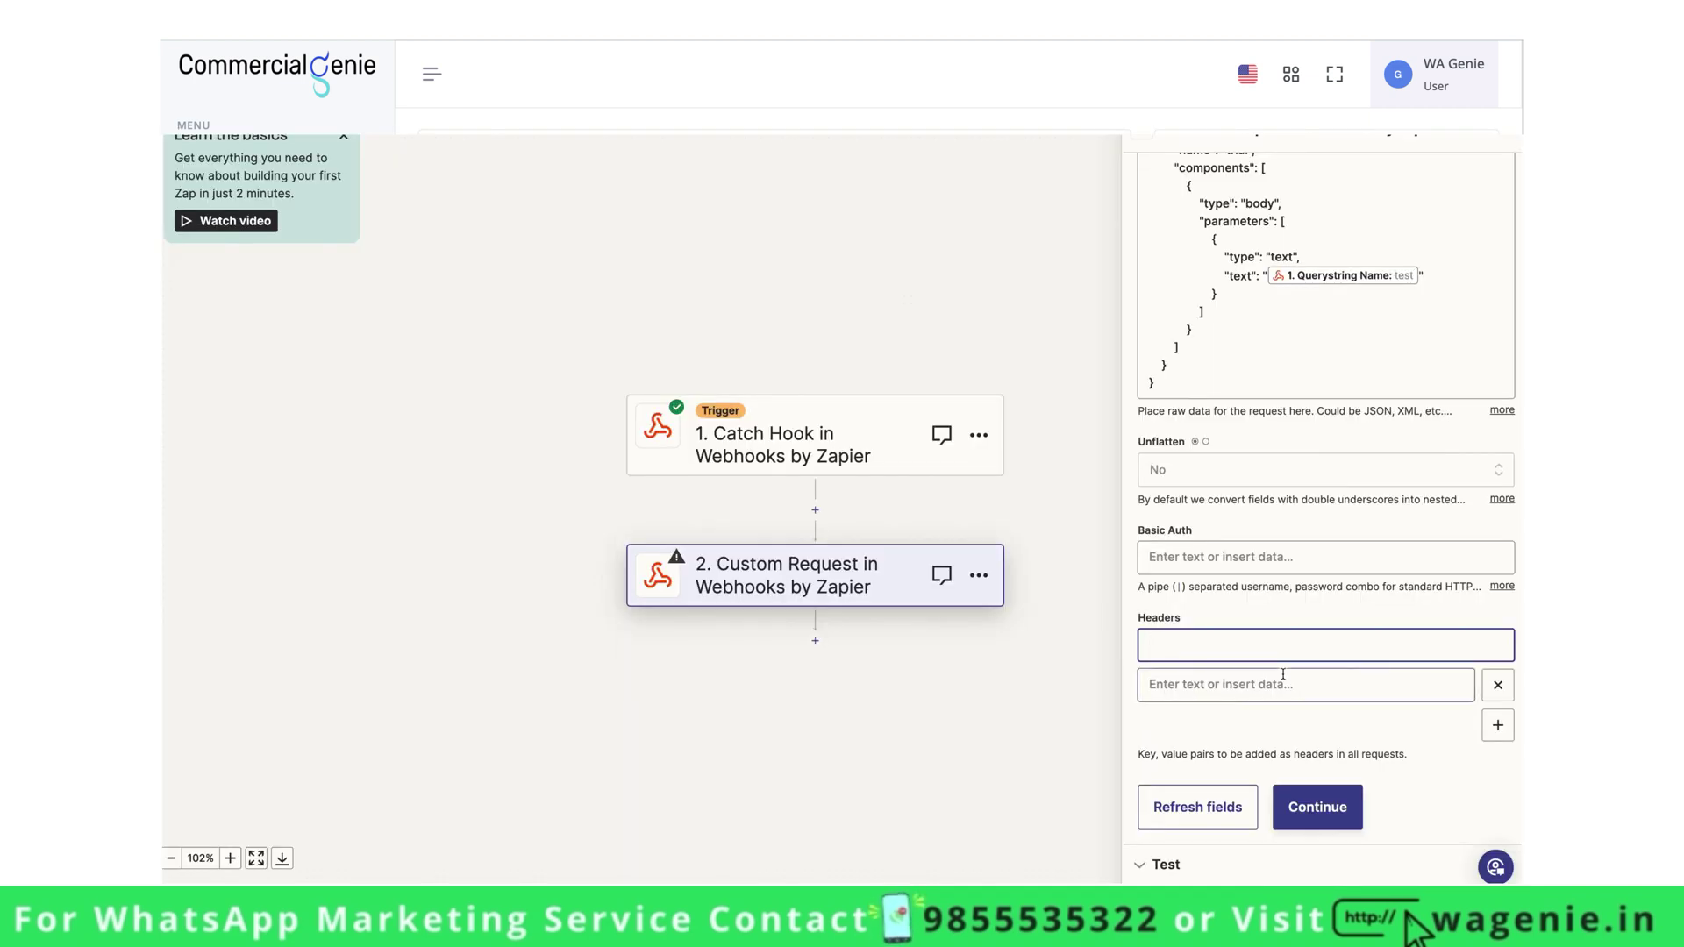
key("ctrl+v")
Copy the account's API key from the Ticketz WABA page and paste it as the API-KEY header's value
left_click(1283, 677)
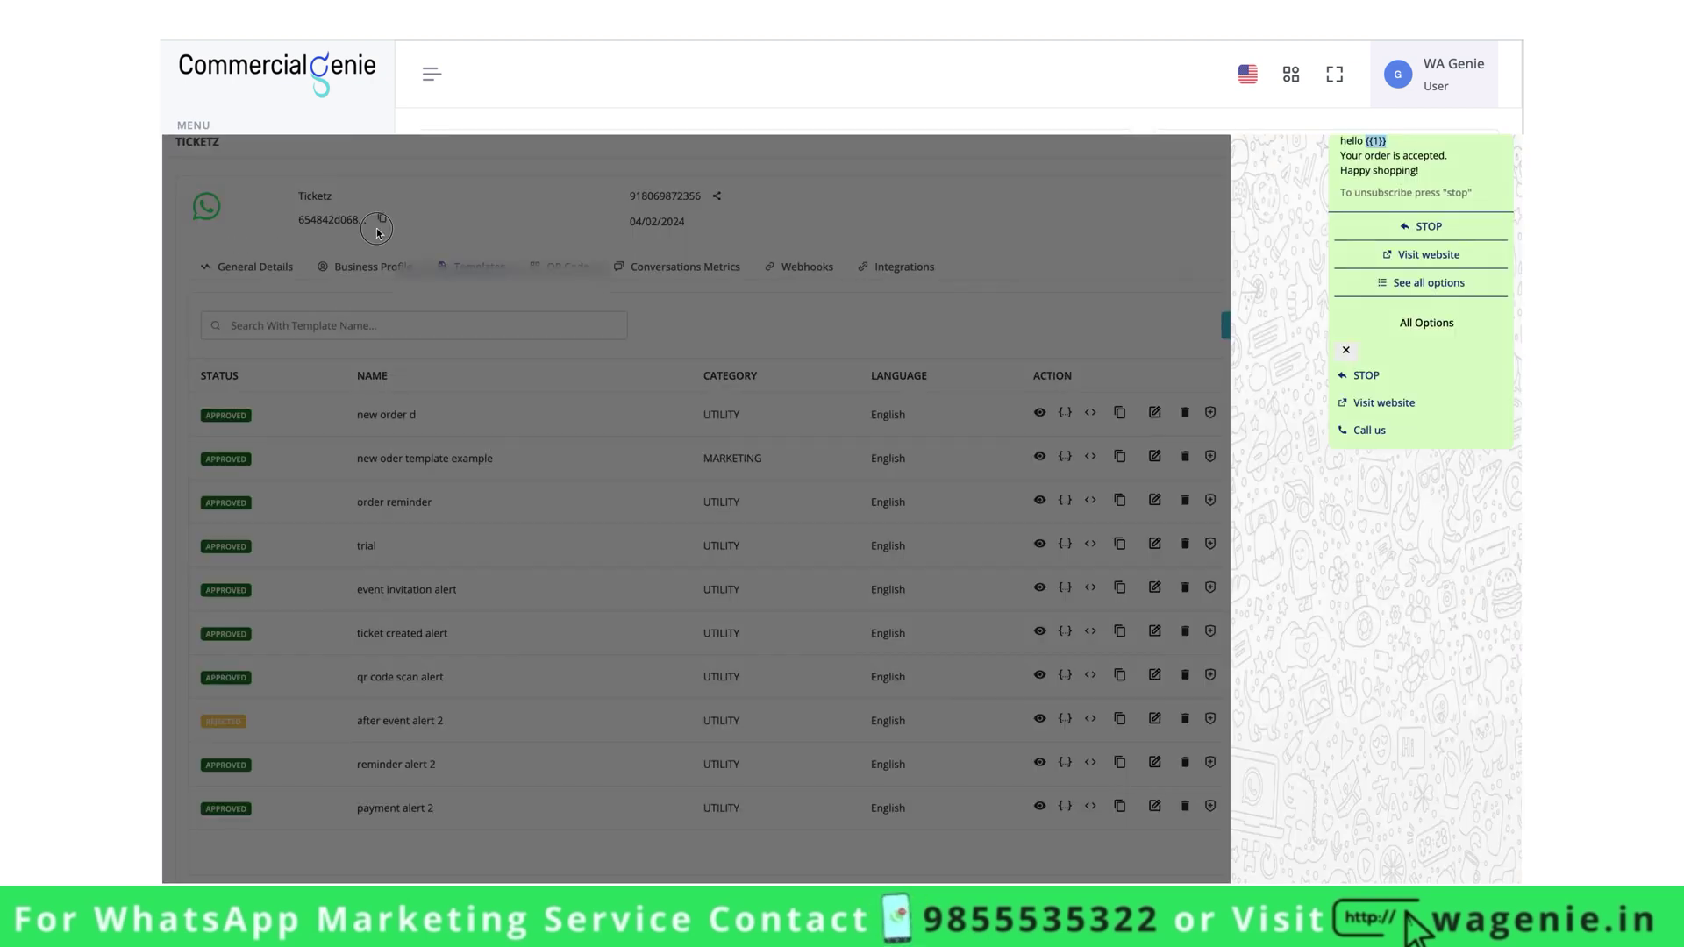
left_click(382, 221)
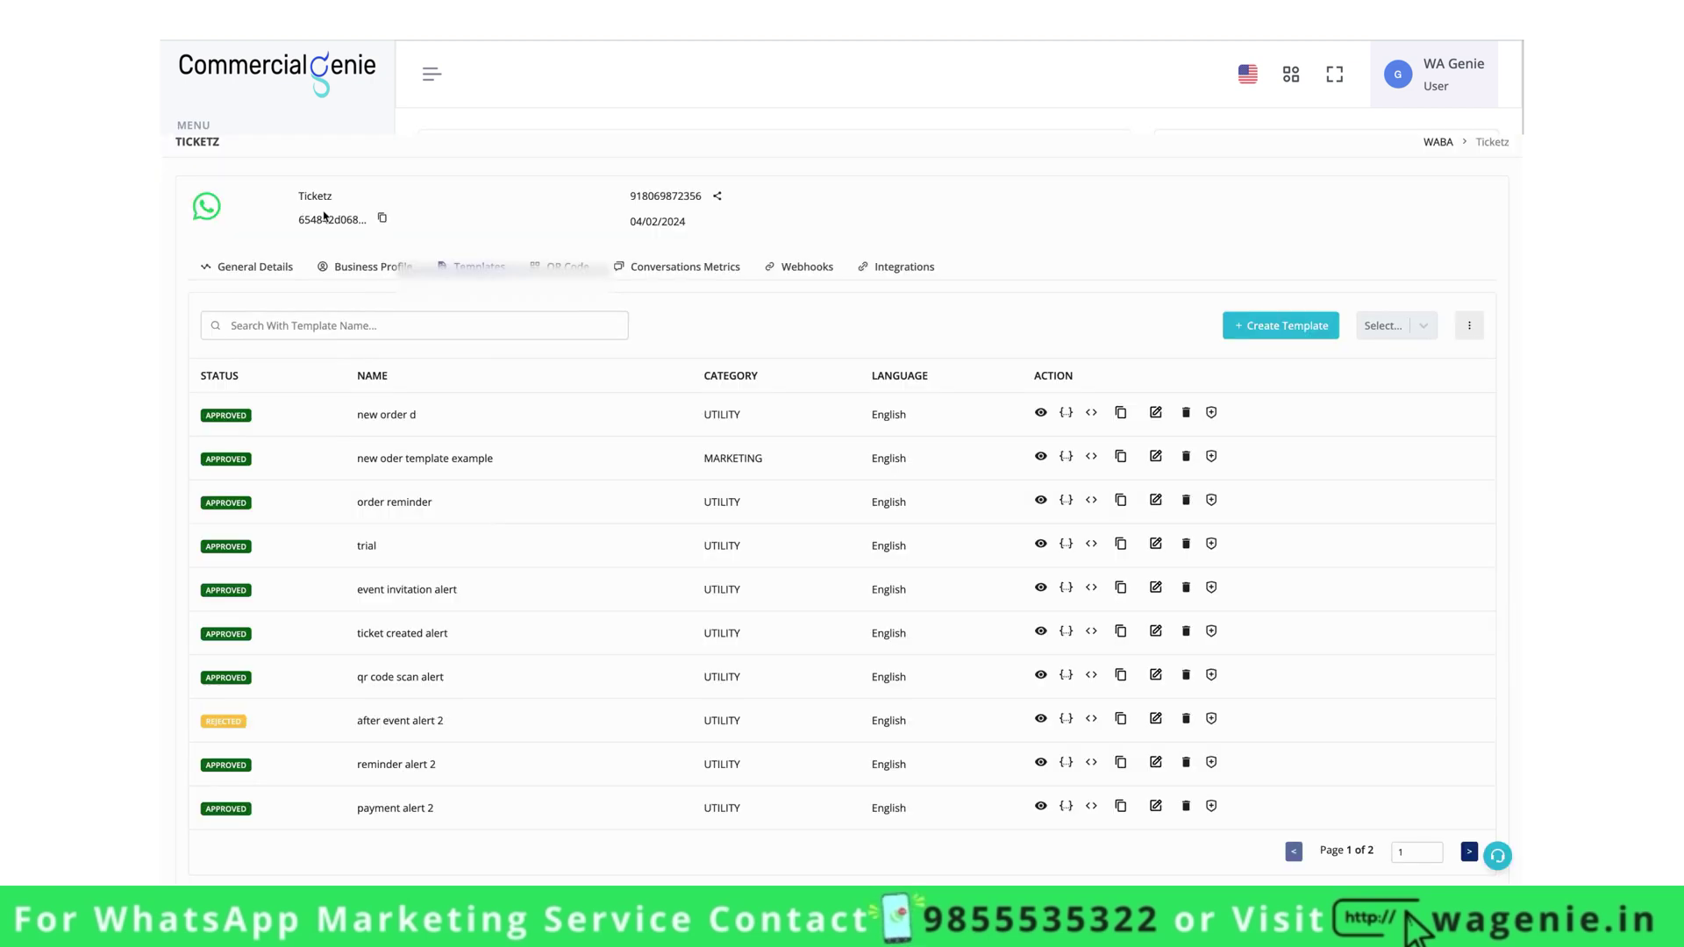
left_click(381, 218)
left_click(470, 333)
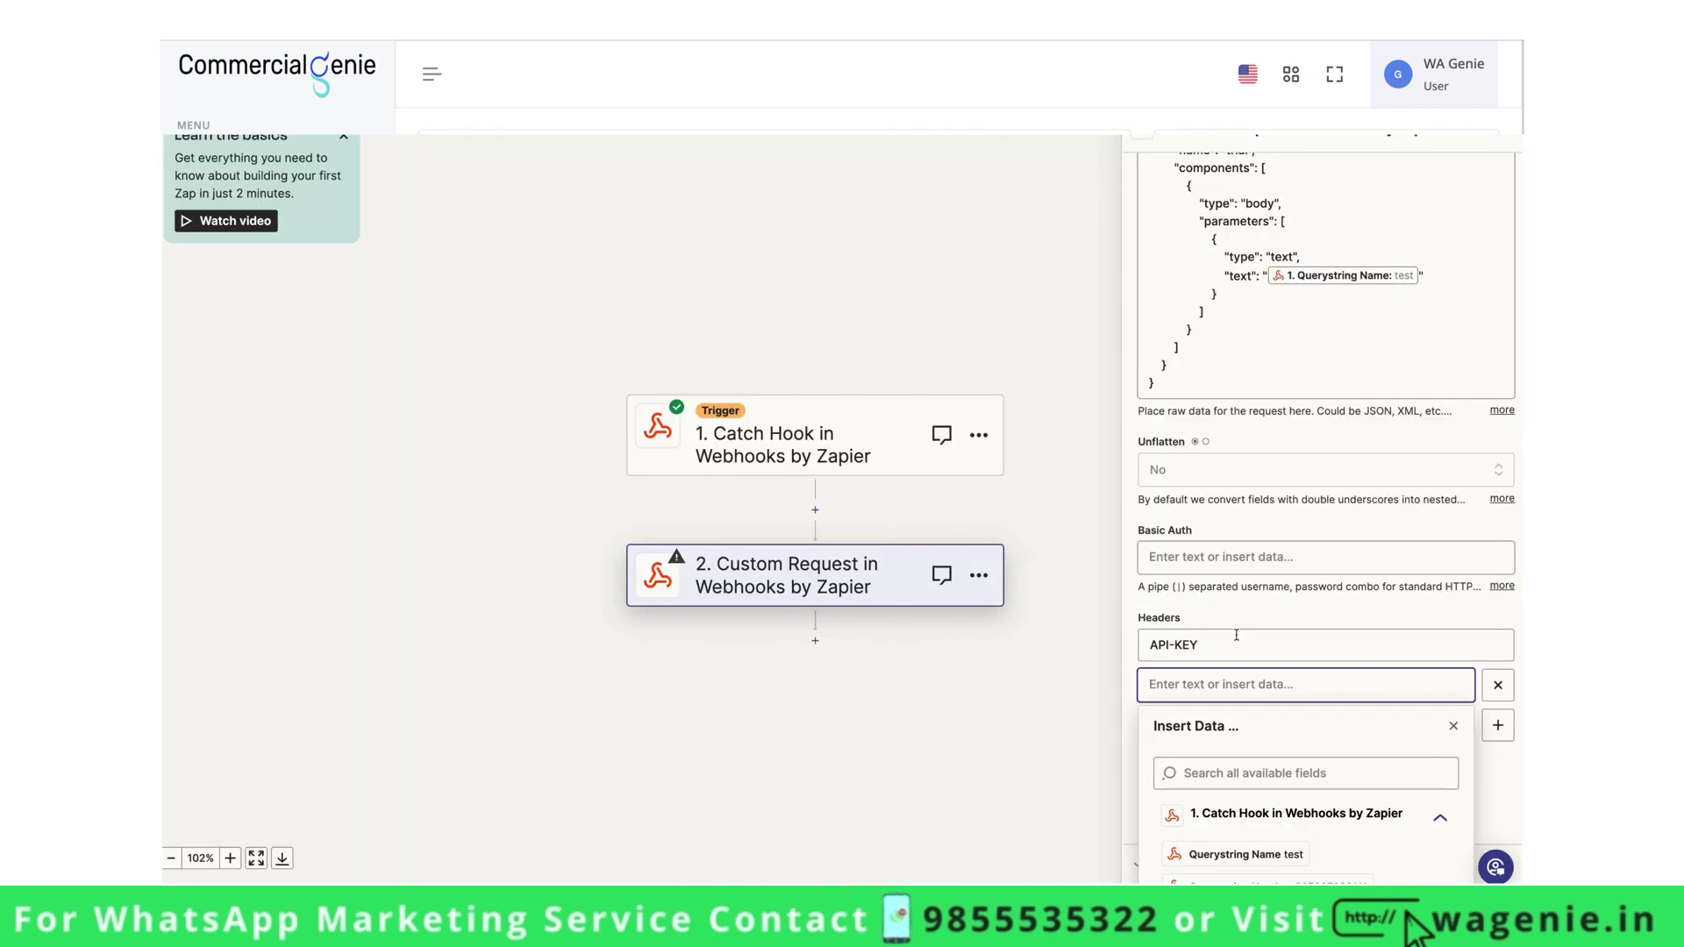
key("ctrl+v")
left_click(1217, 629)
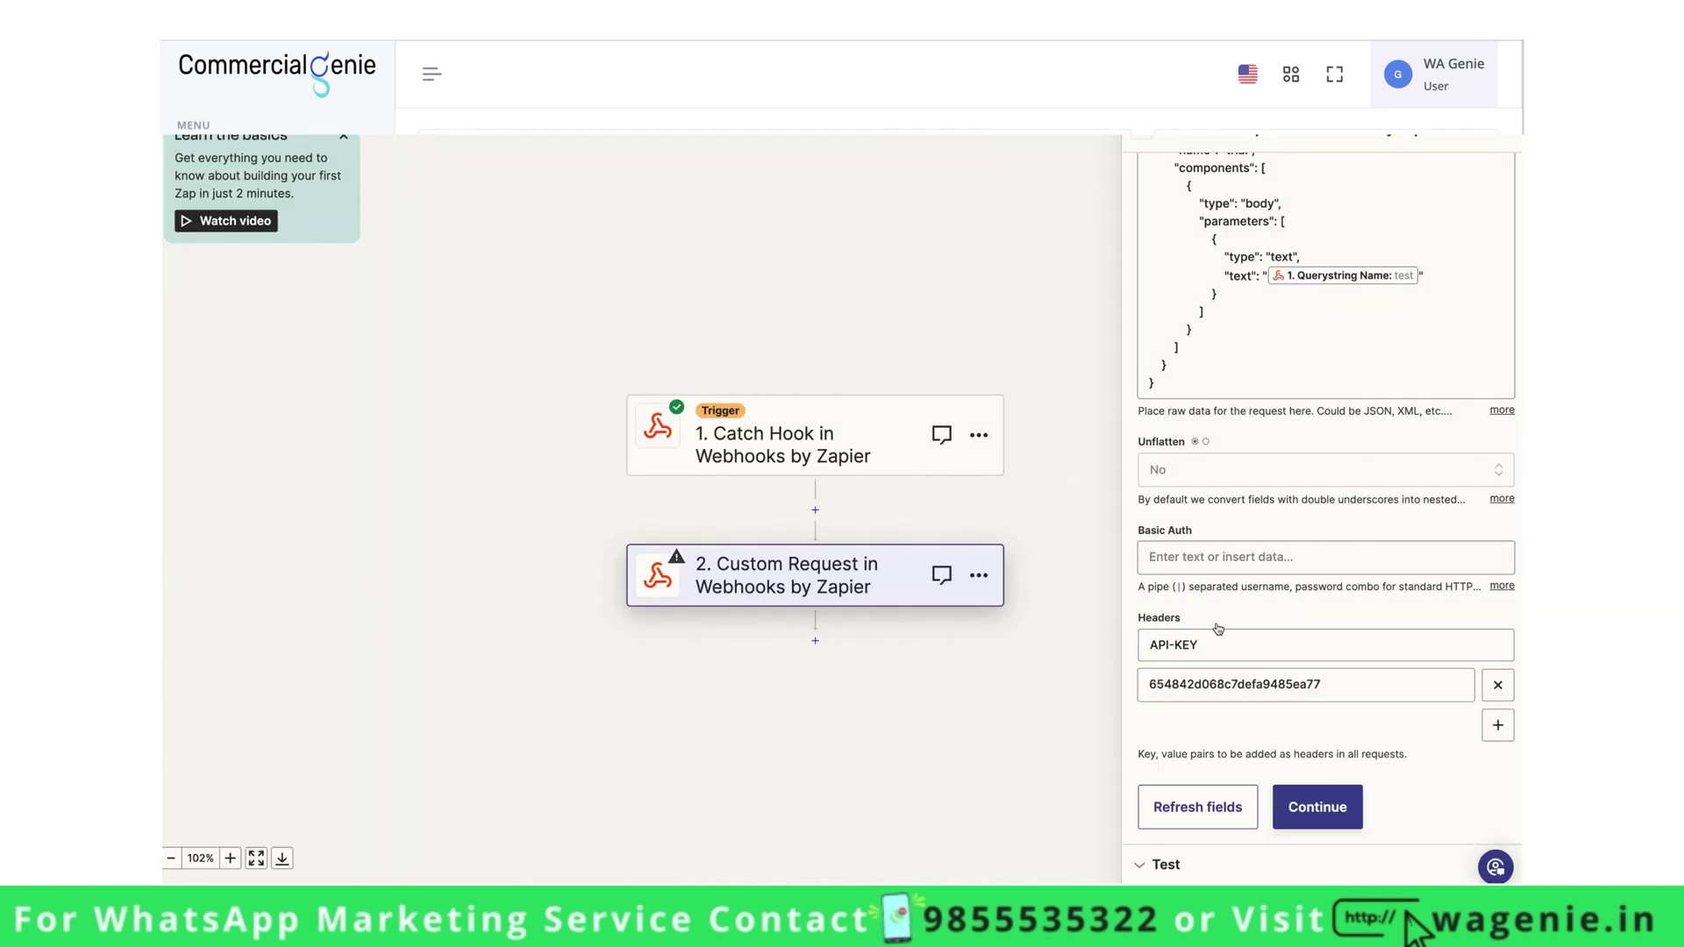
Add a second header row and copy the Content-Type header name from the API documentation into its key
left_click(1498, 724)
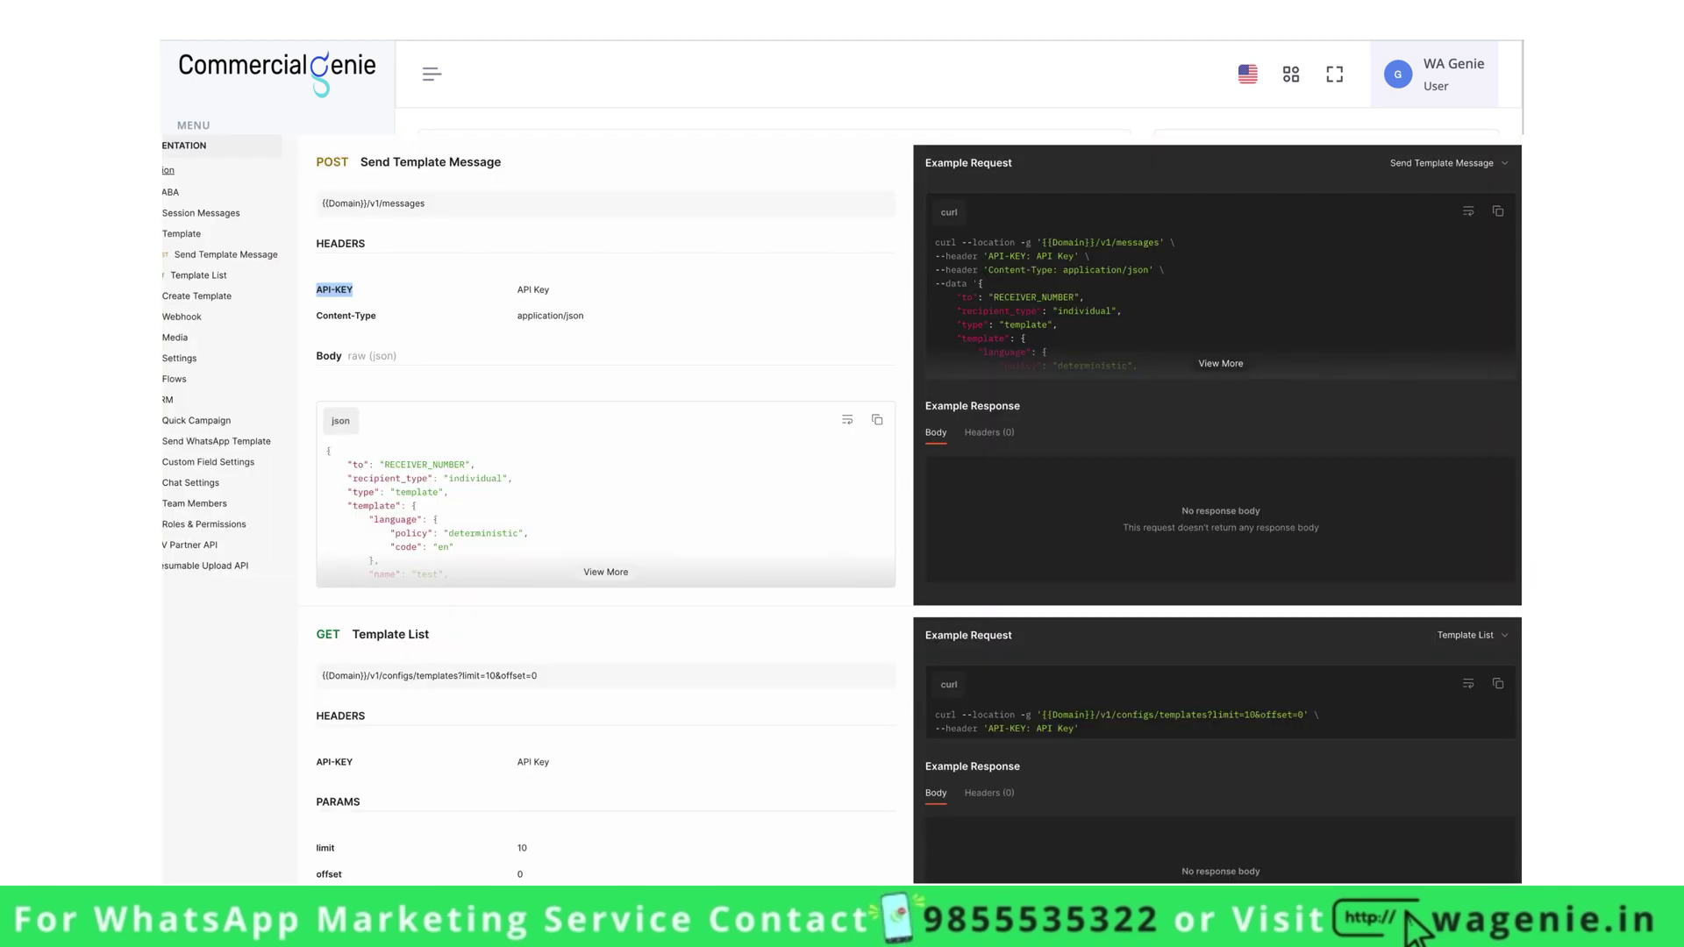
left_click_drag(316, 315, 376, 317)
right_click(355, 319)
left_click(377, 352)
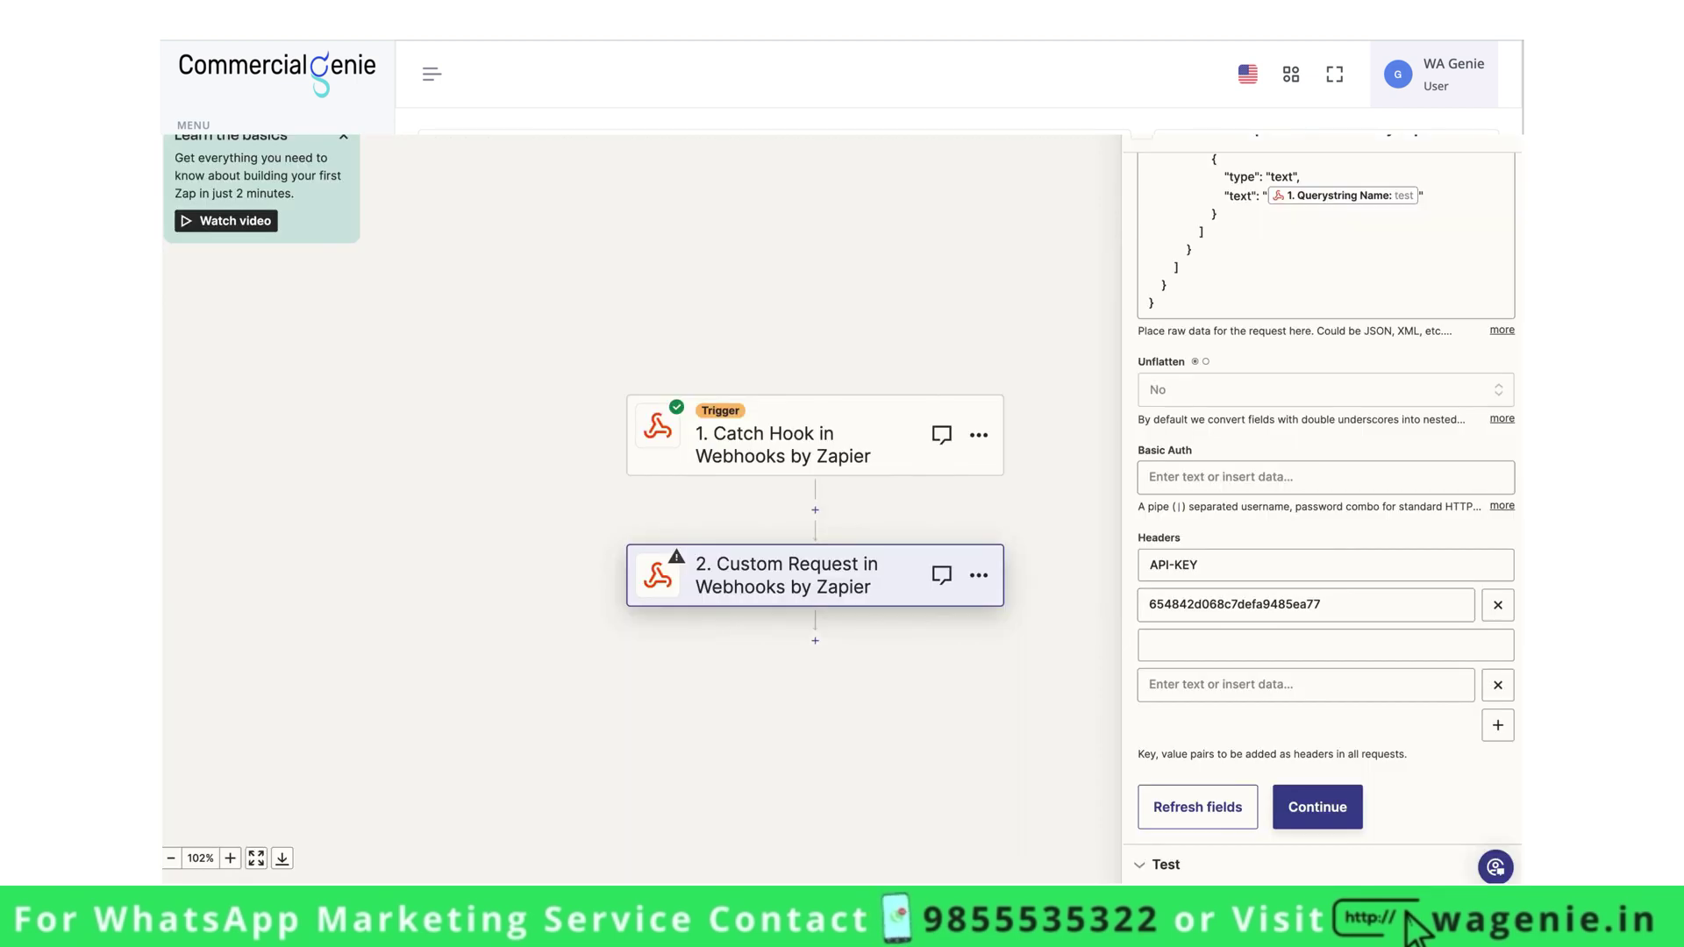
left_click(1169, 633)
key("ctrl+v")
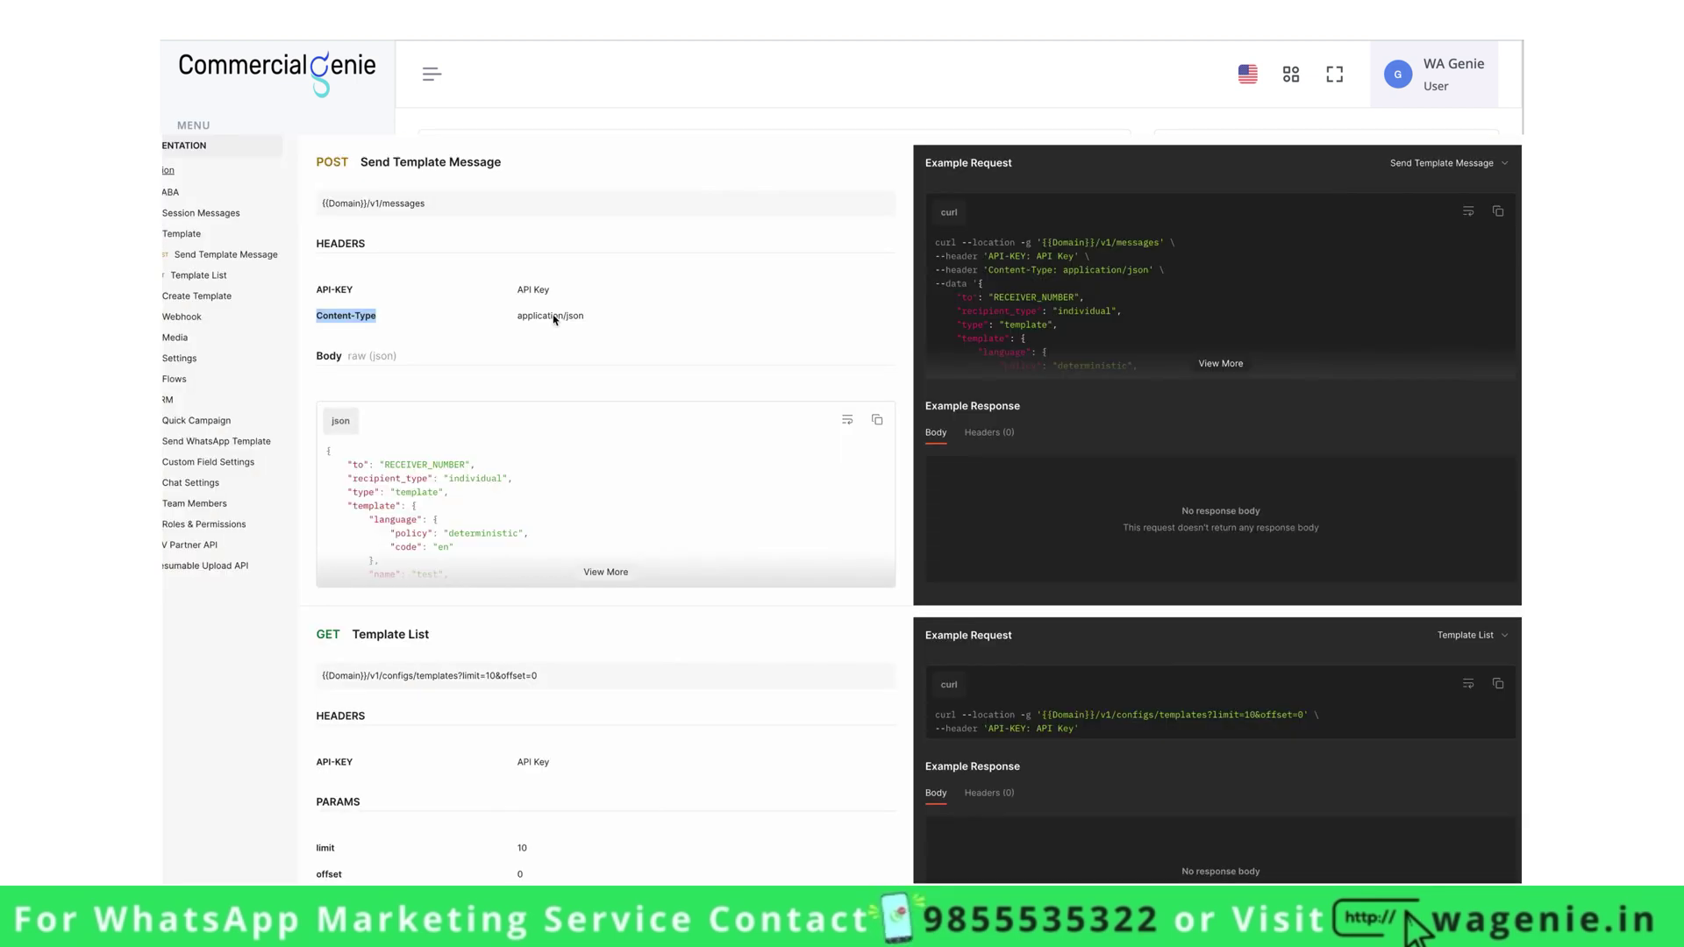
Copy application/json from the API documentation and paste it as the Content-Type header's value
triple_click(554, 319)
right_click(570, 316)
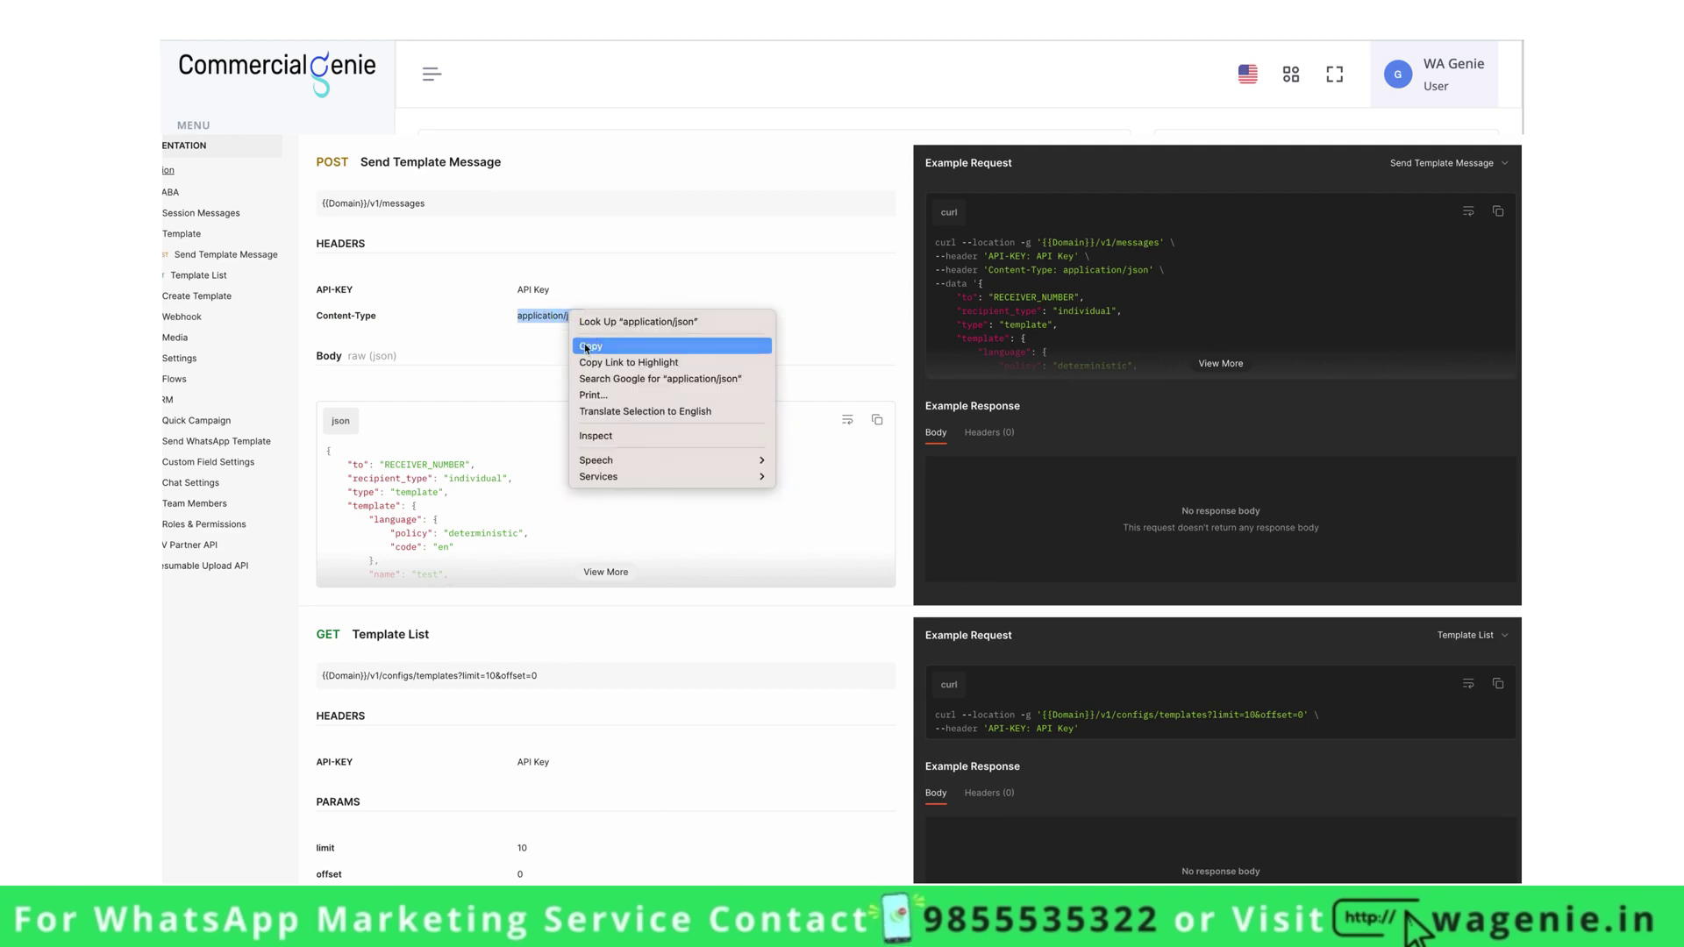
left_click(588, 347)
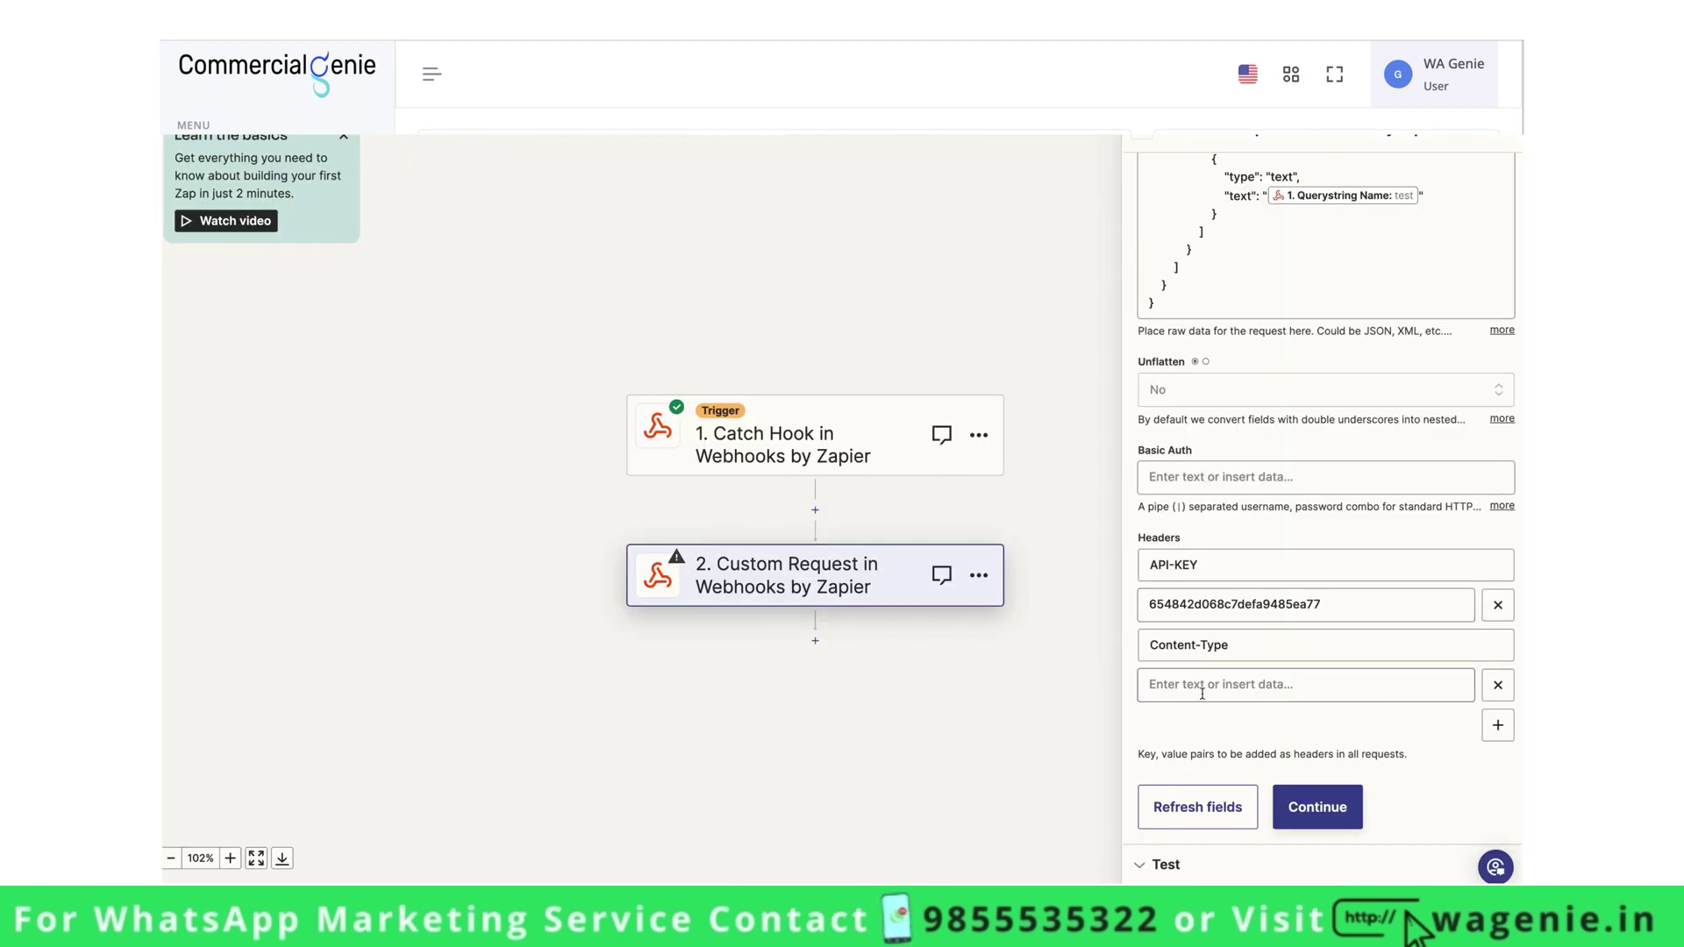
left_click(1201, 693)
key("ctrl+v")
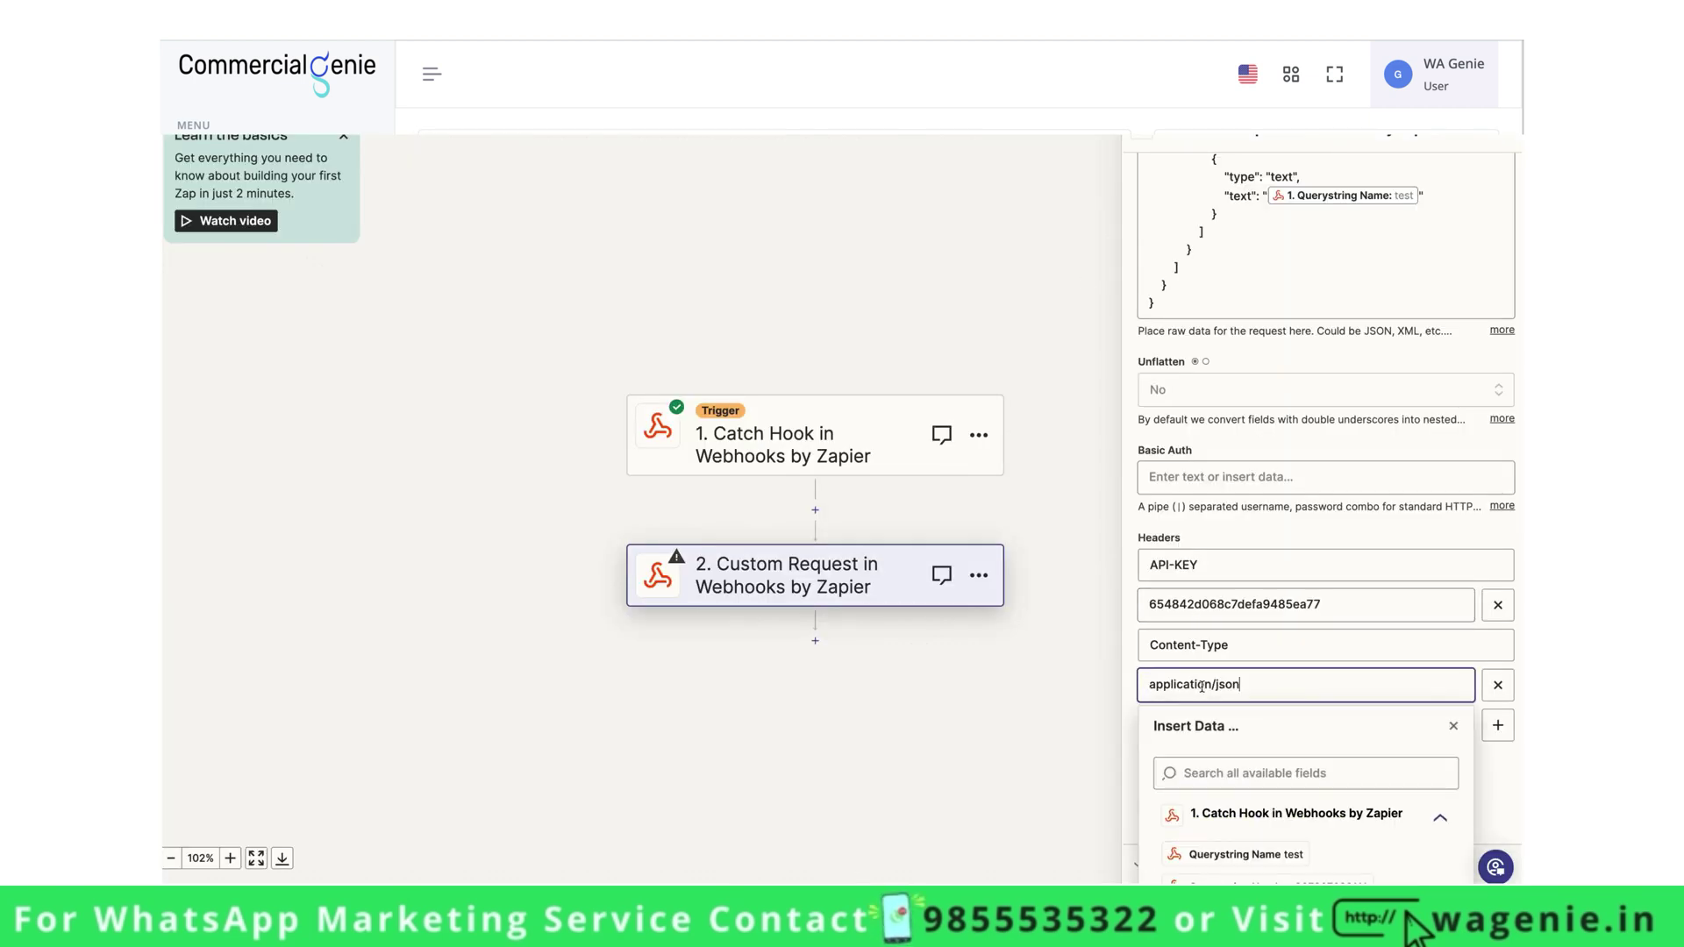
left_click(1340, 628)
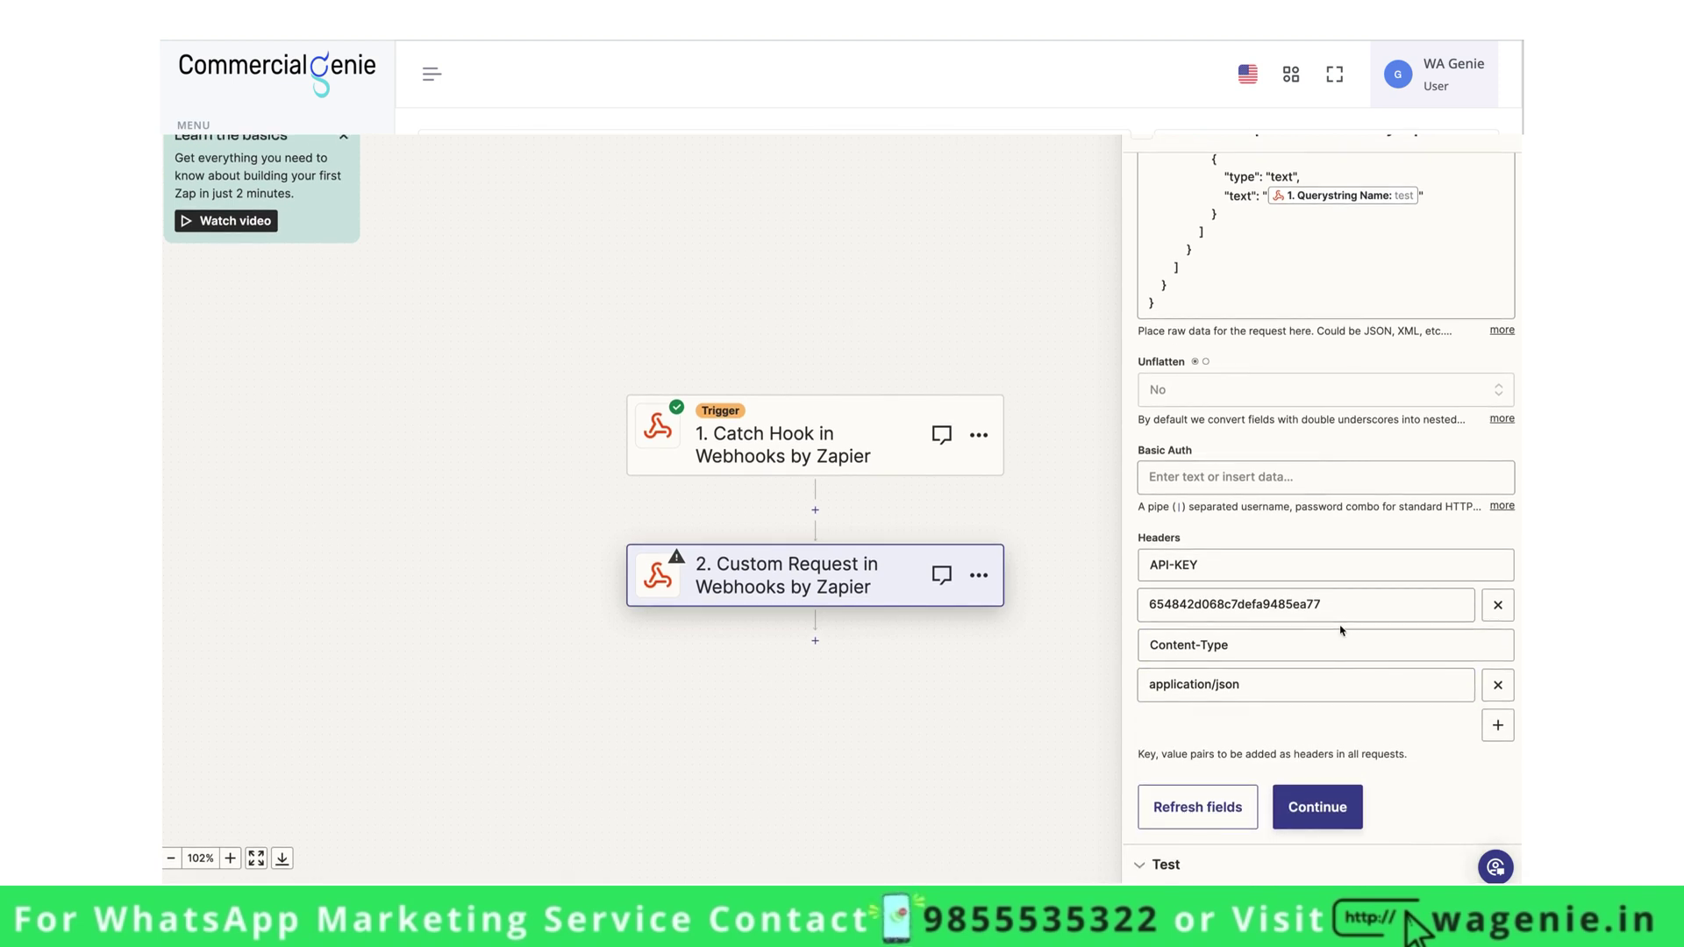
Review the request's method, data and headers, run the custom request step's test, and examine the returned message id
scroll(1339, 628, "up", 2)
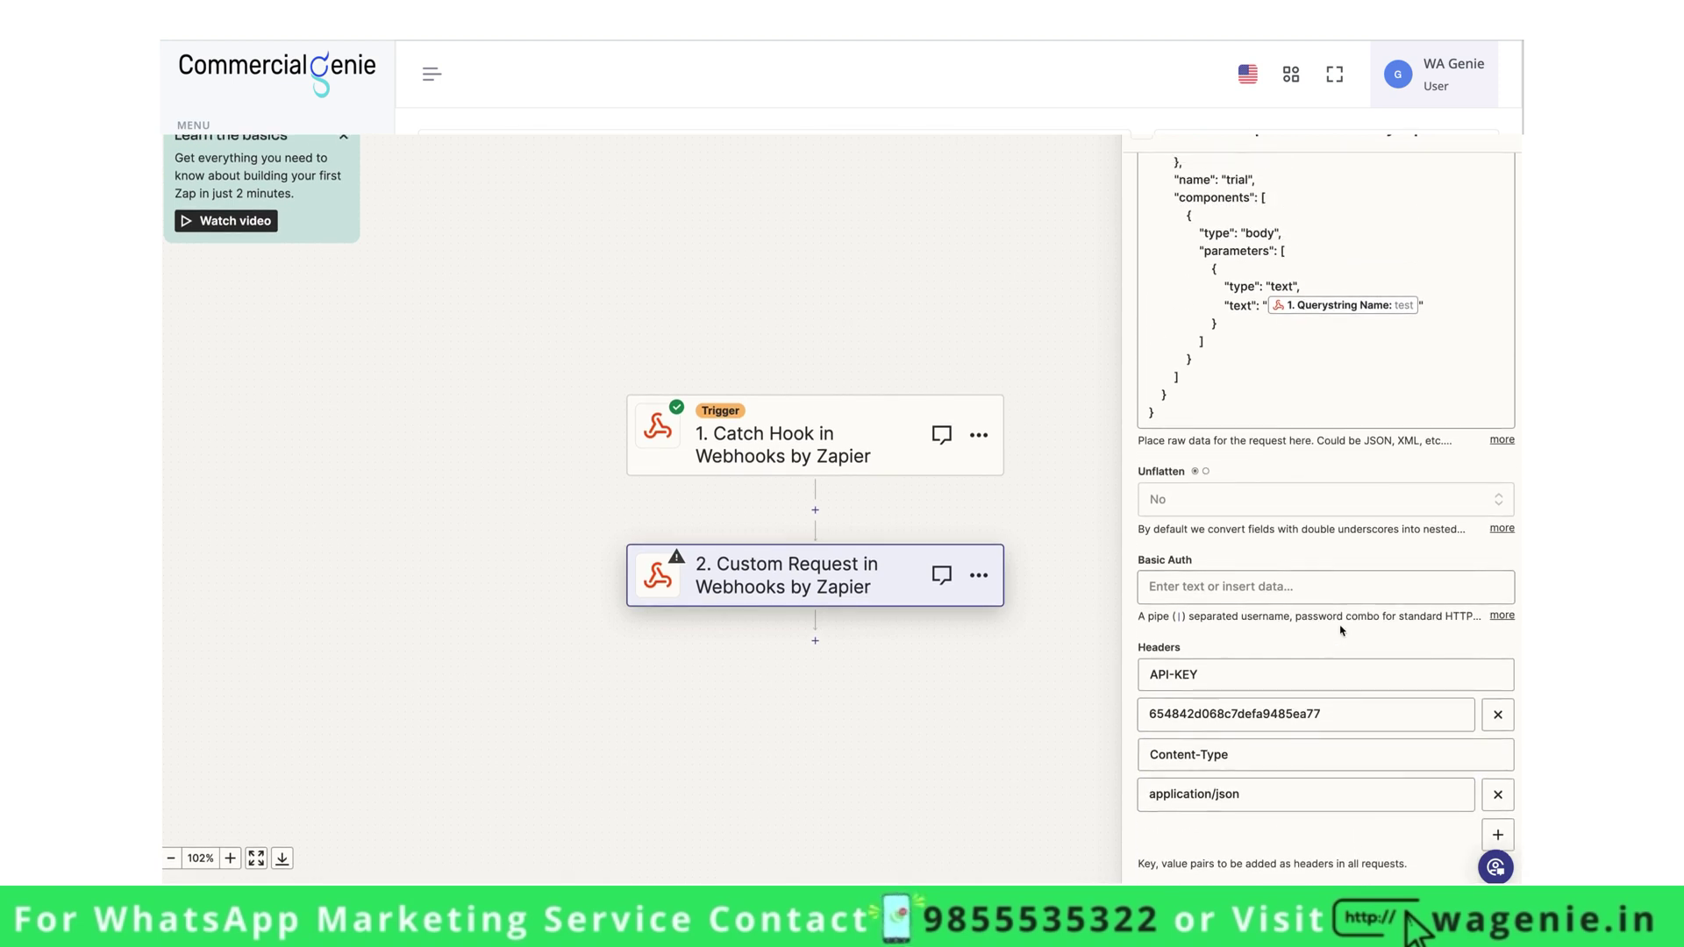
scroll(1158, 489, "up", 2)
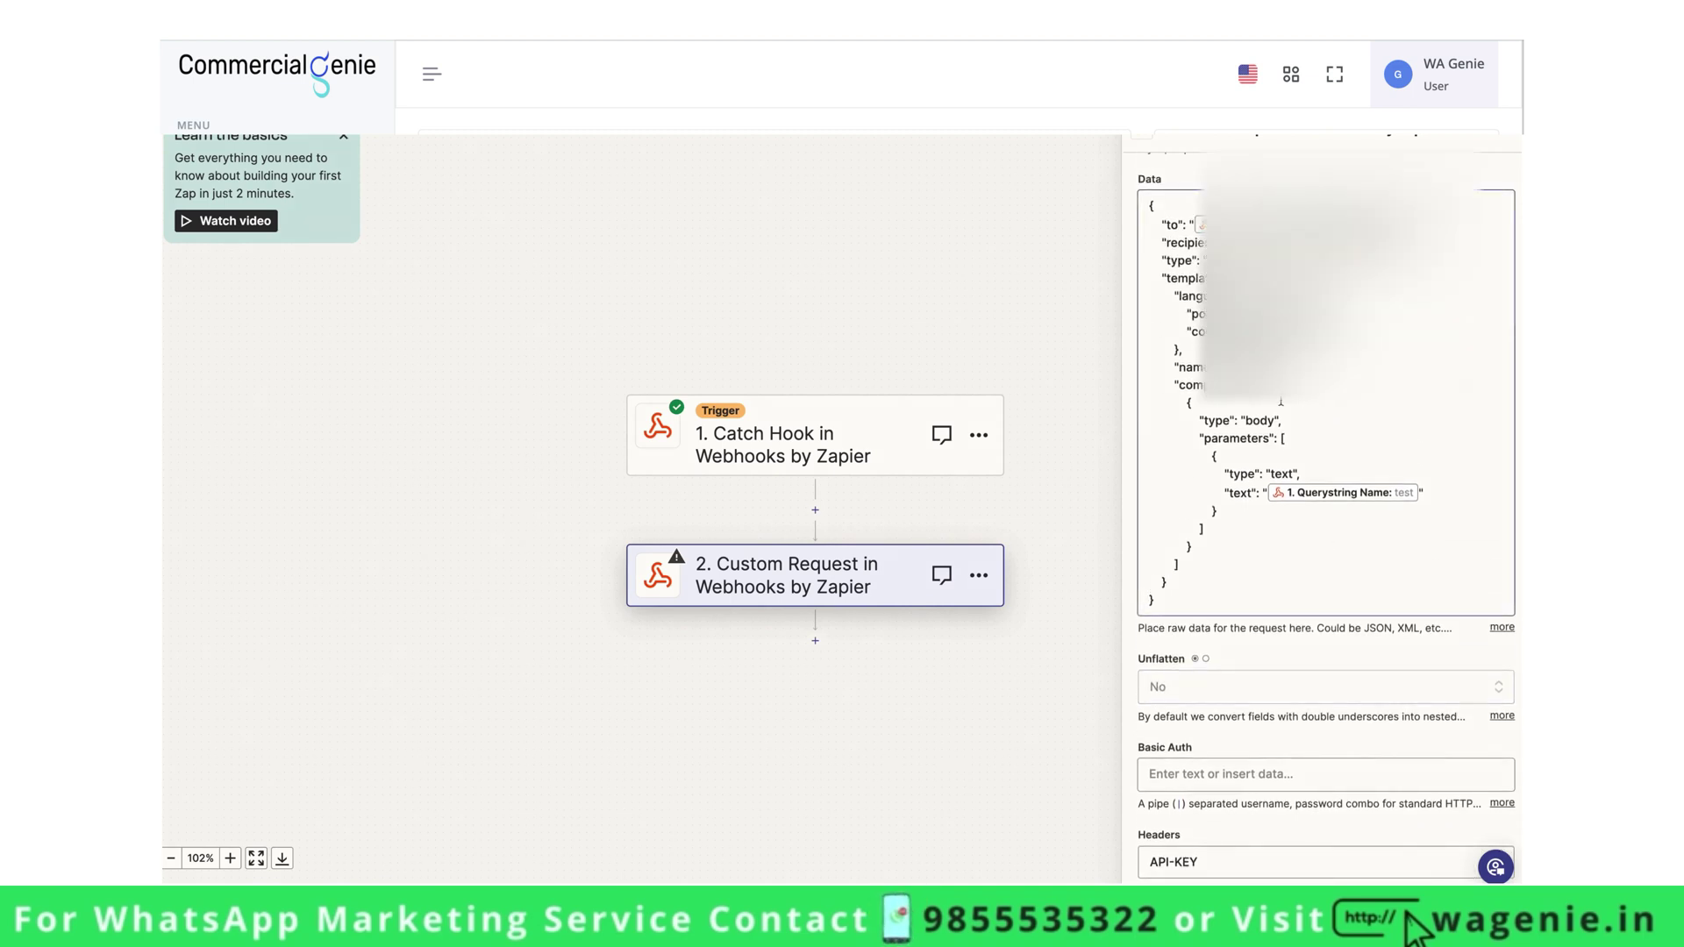
scroll(1280, 401, "up", 1)
scroll(1404, 665, "up", 2)
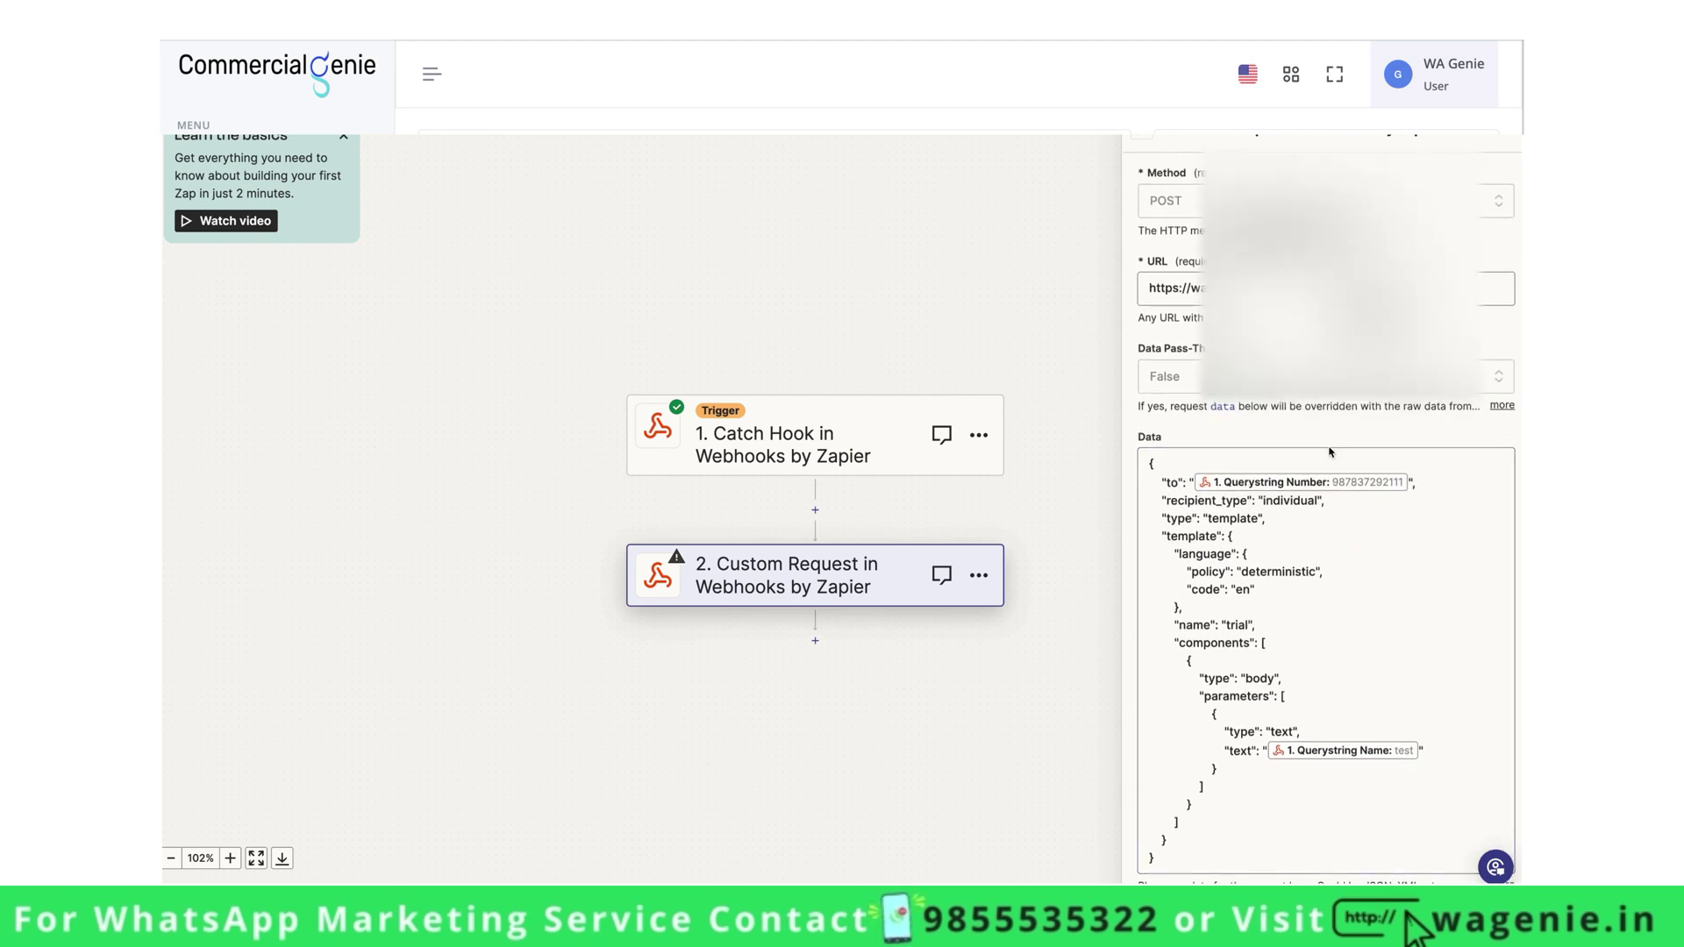
scroll(1324, 443, "up", 1)
scroll(1255, 456, "down", 7)
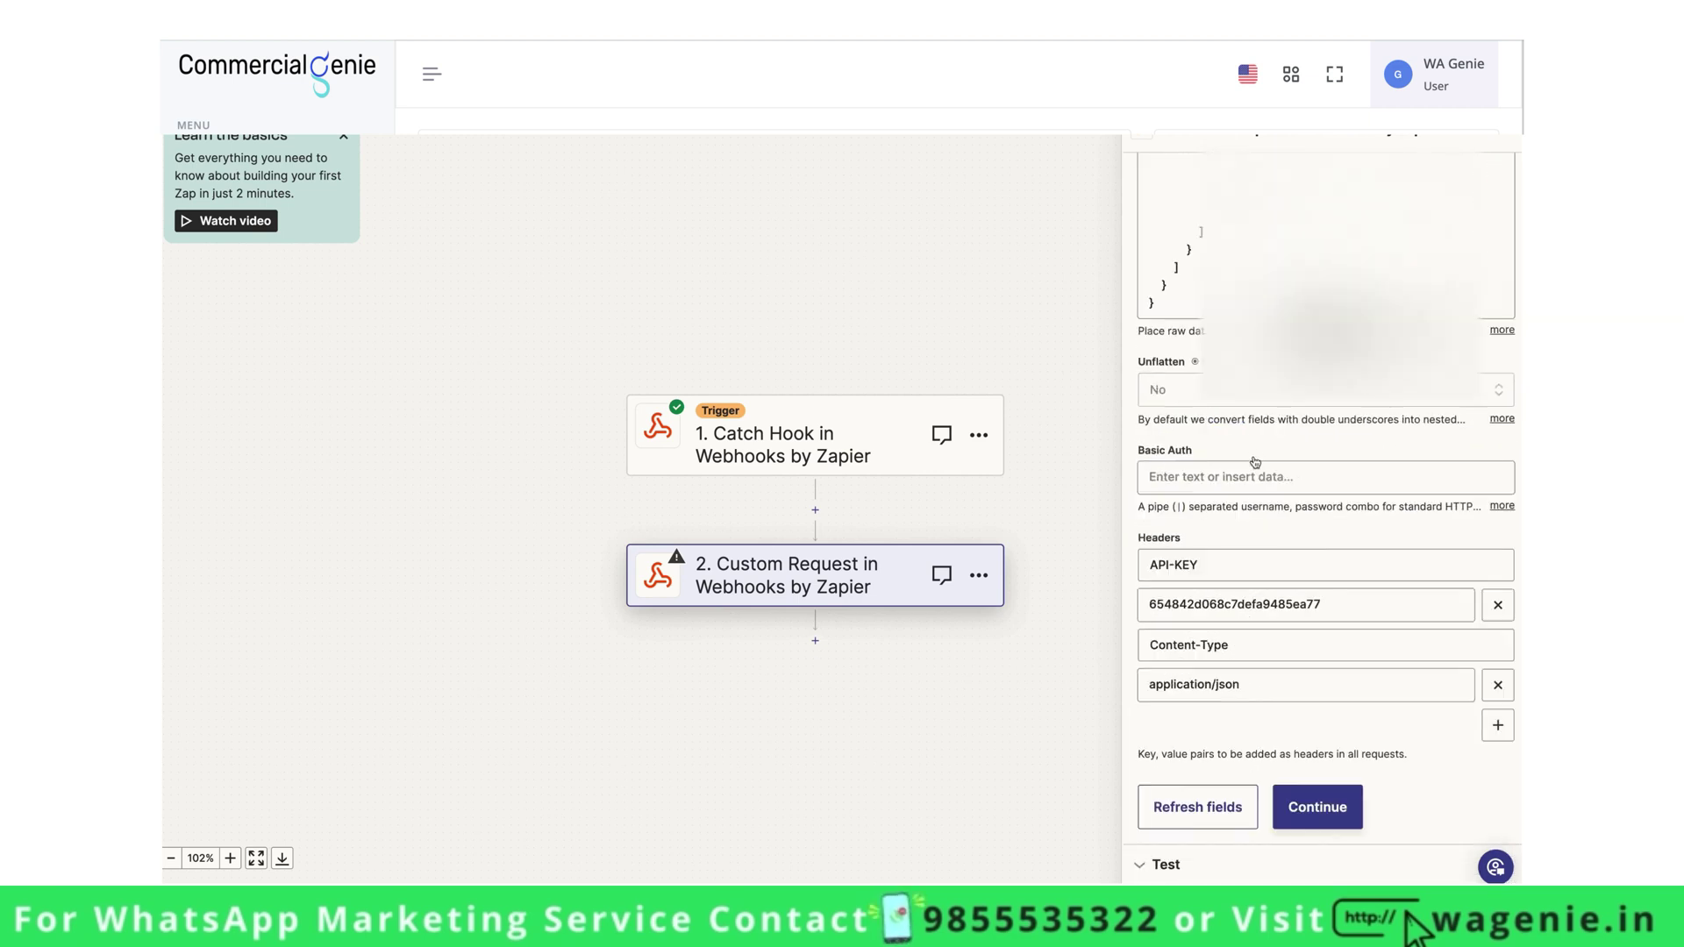
left_click(1320, 804)
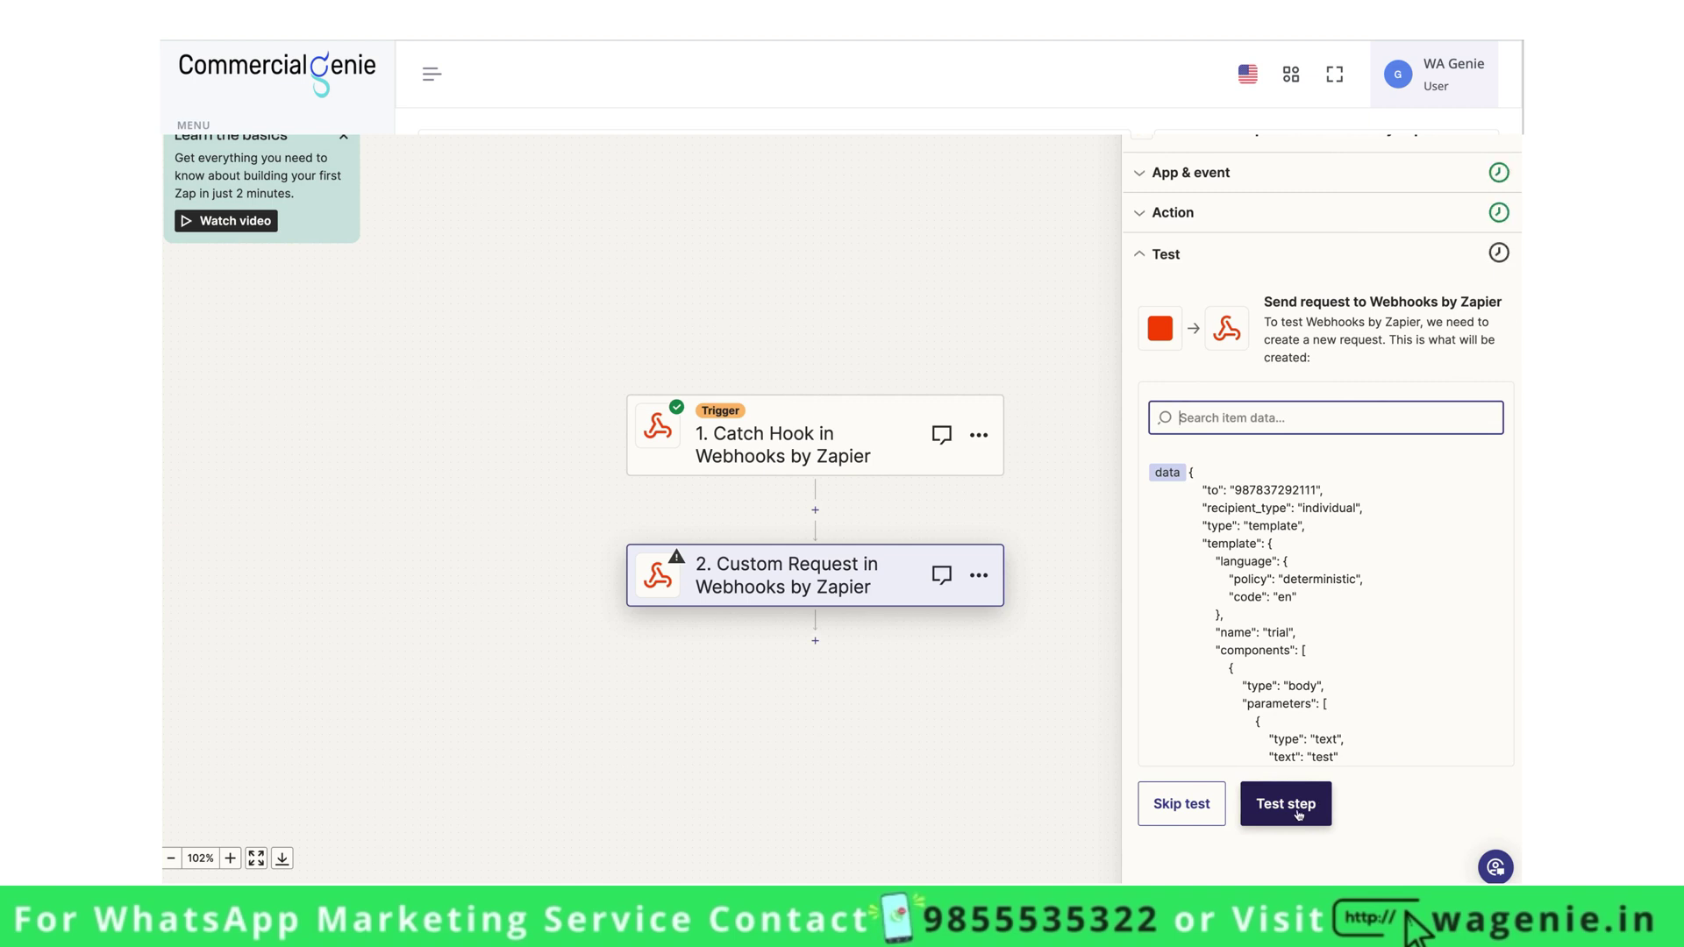
left_click(1282, 804)
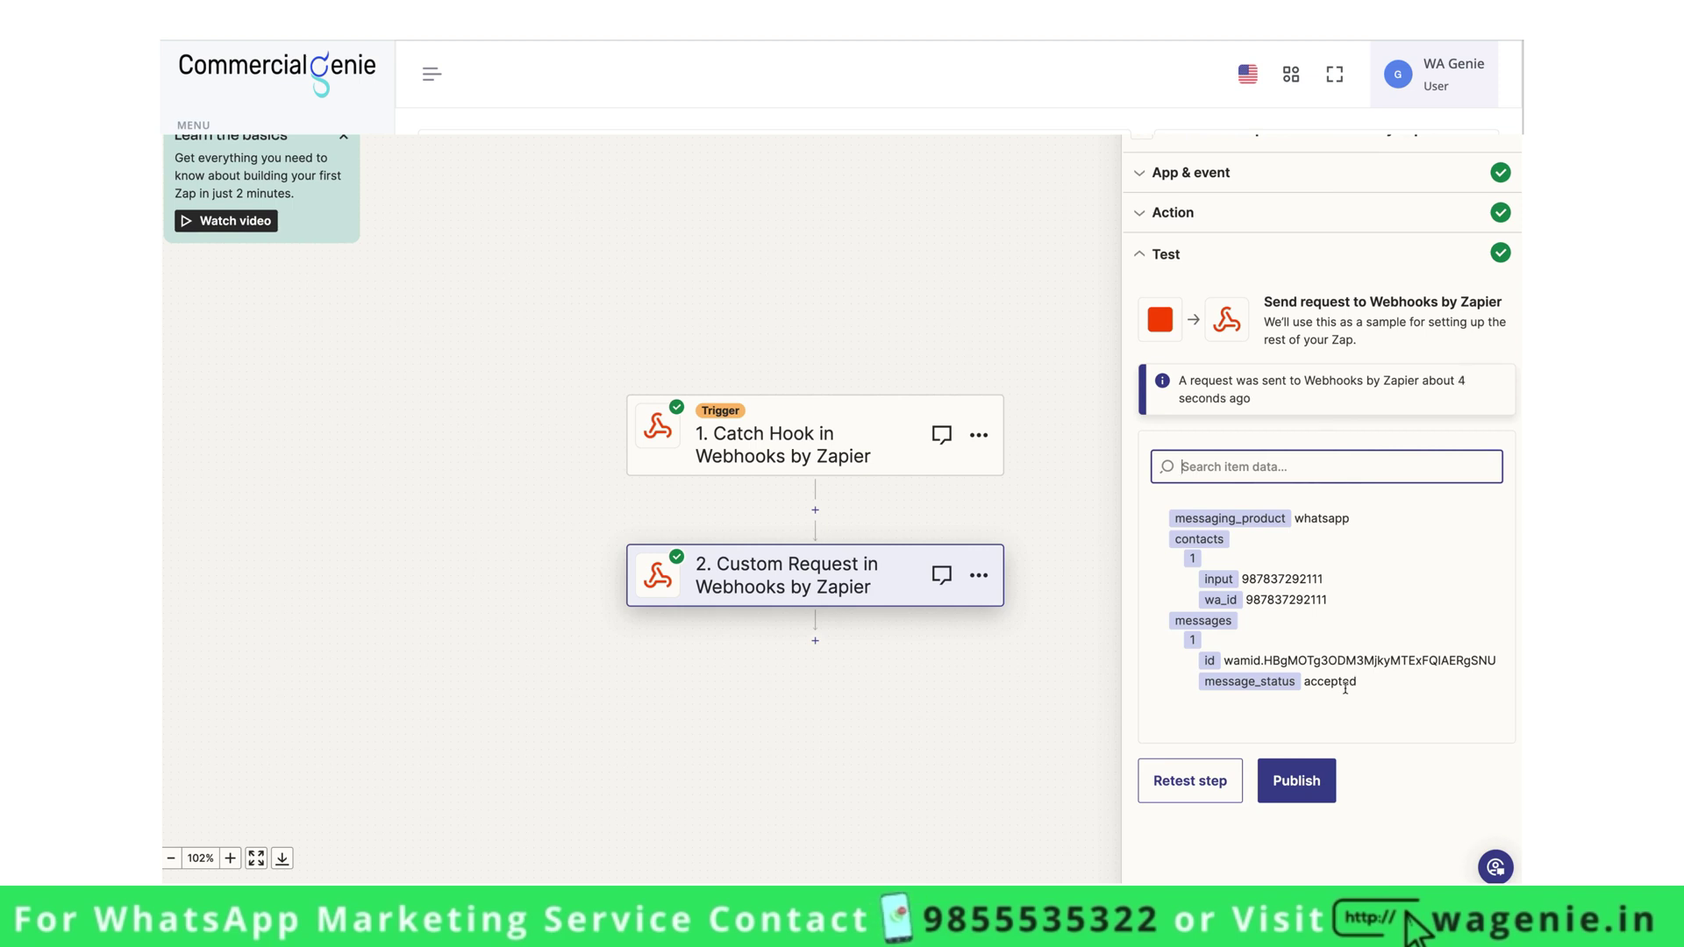
double_click(1322, 665)
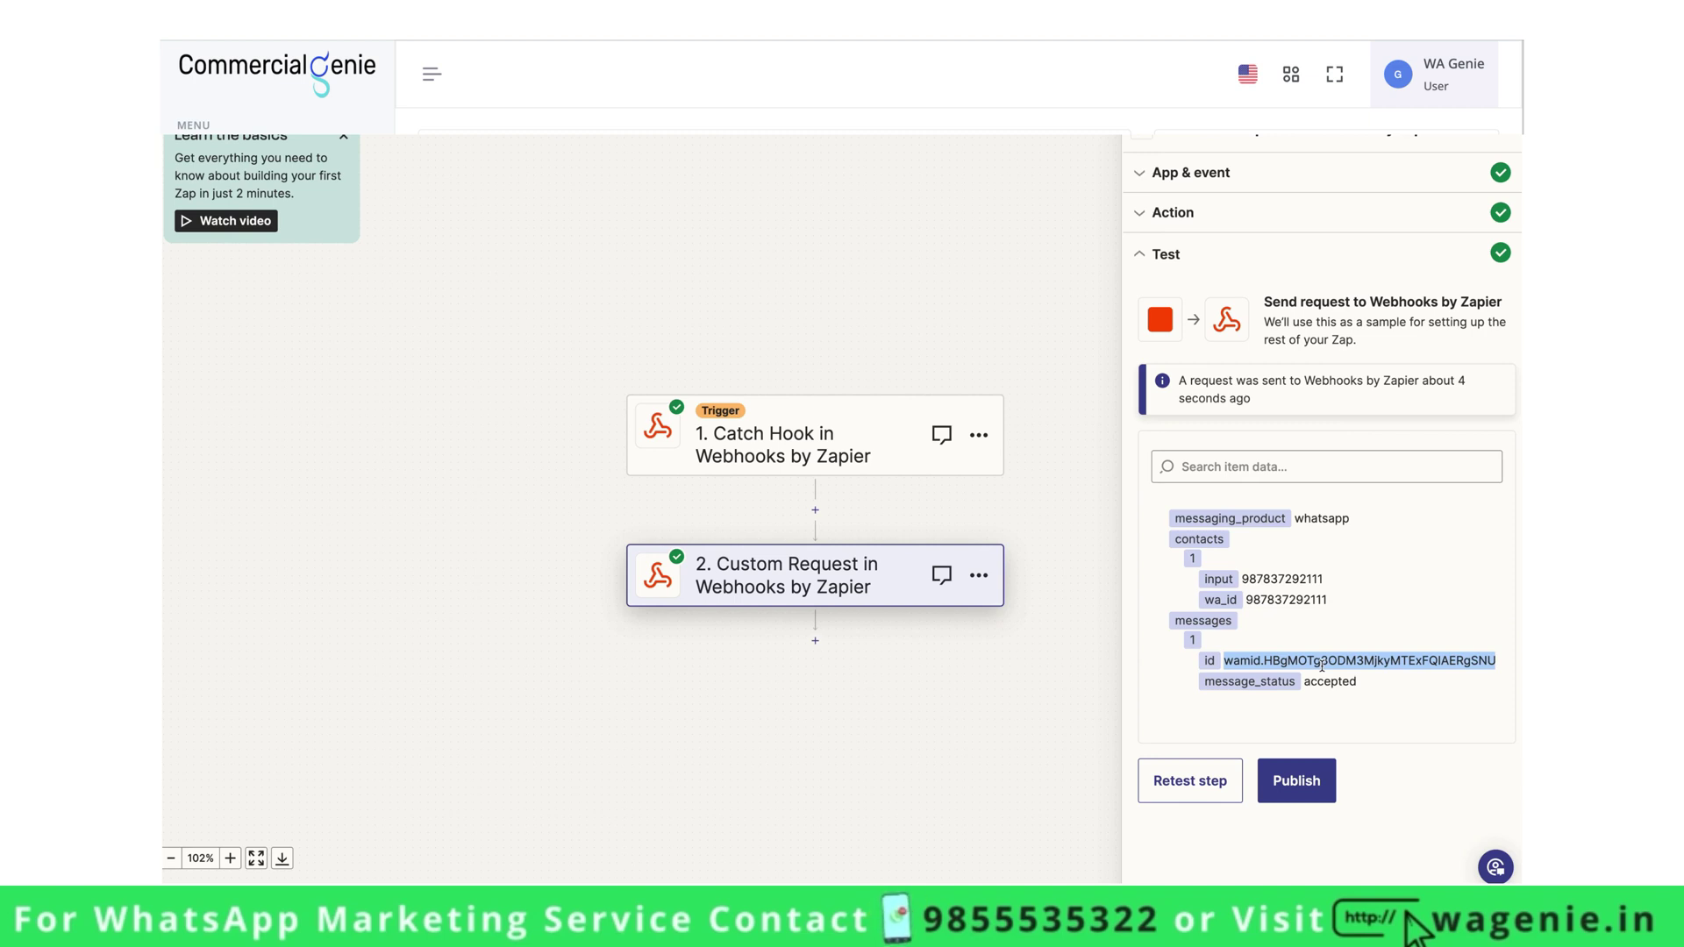
Publish the Zap as a new version, leaving the version name empty
left_click(1326, 781)
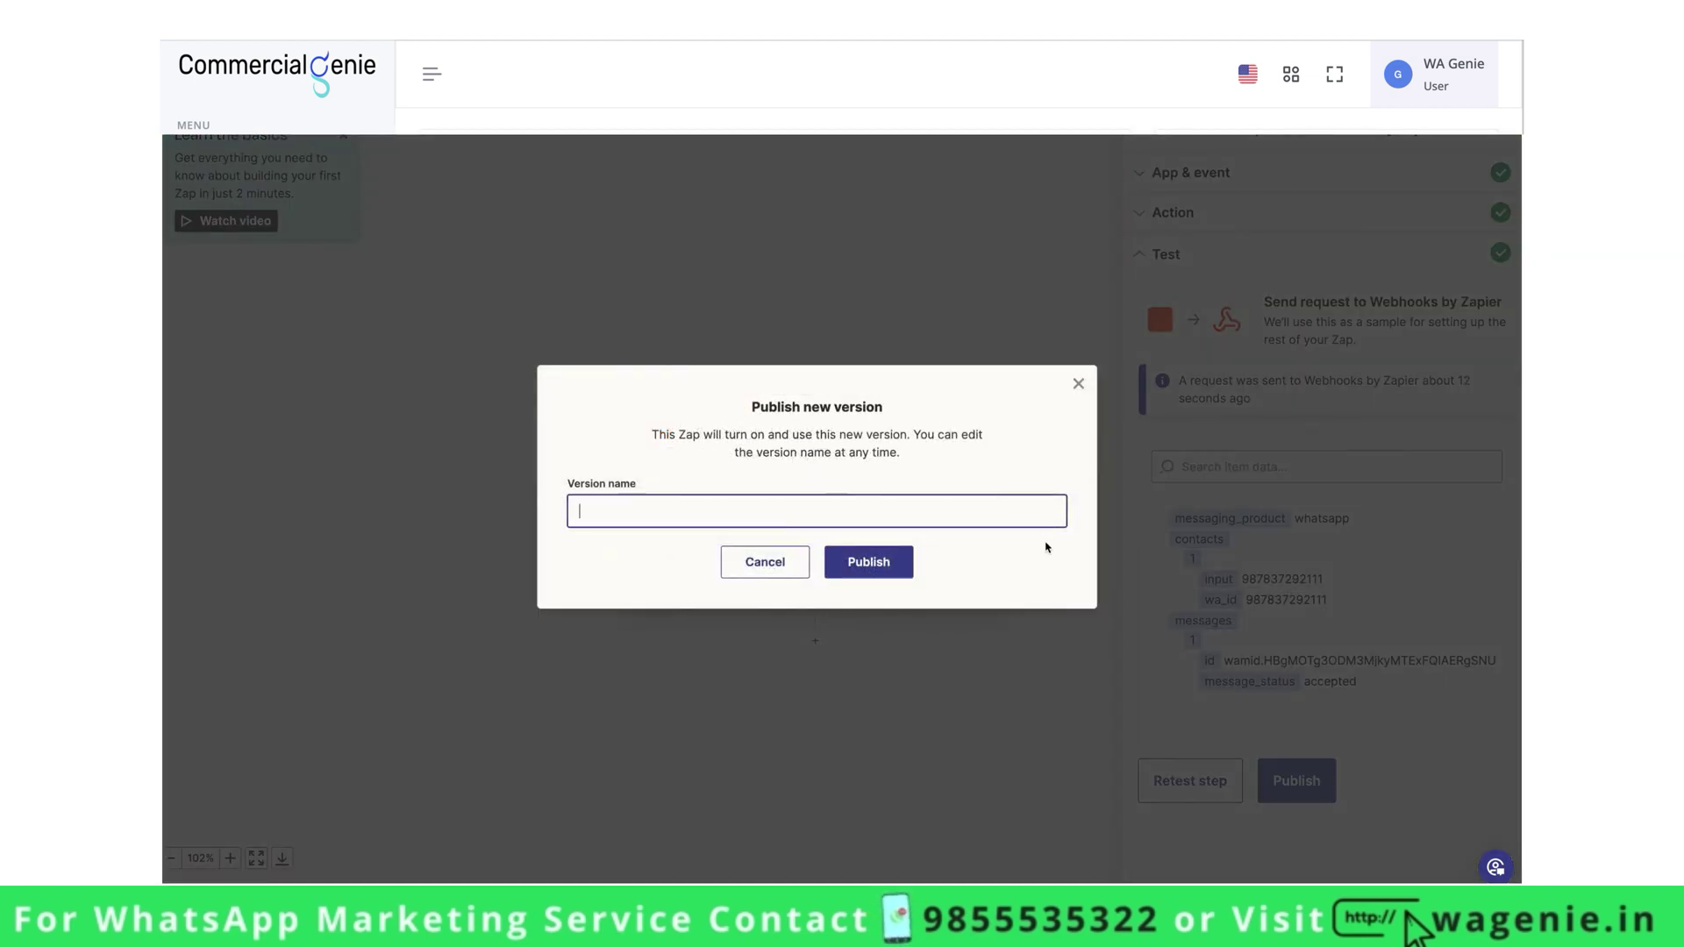
left_click(869, 562)
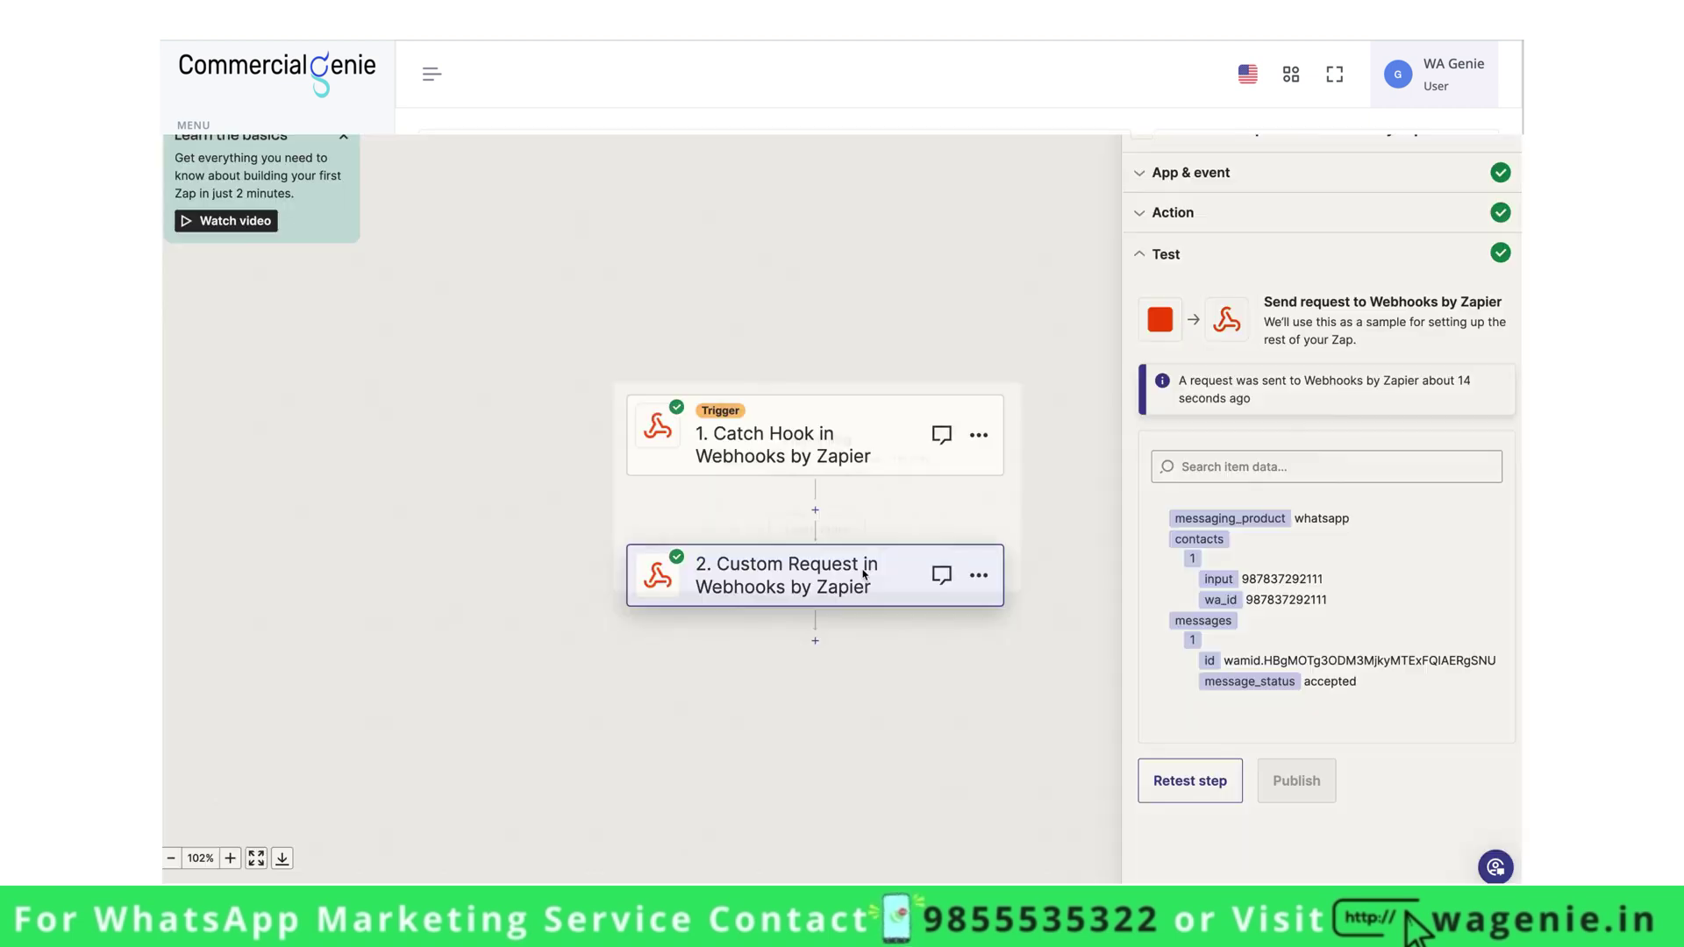